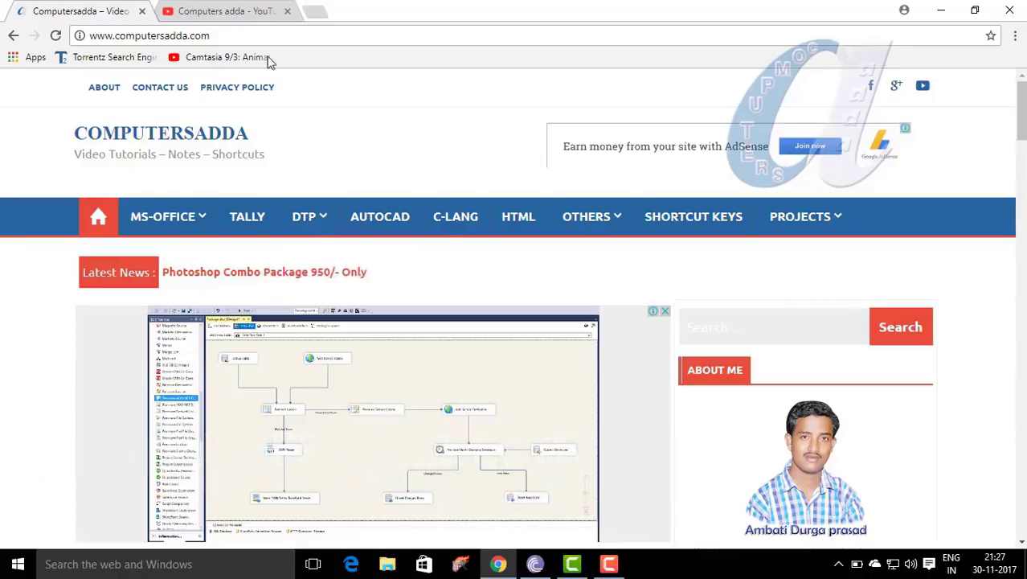
Step: Switch to the 'Computers adda - YouTube' tab in Chrome
click(225, 9)
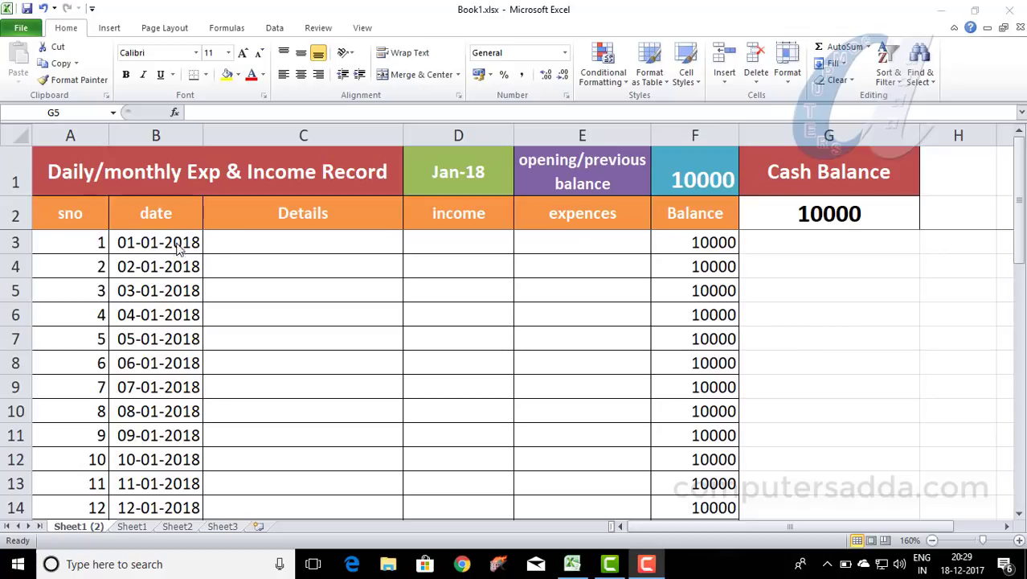
scroll(174, 256, down, 5)
scroll(175, 256, down, 5)
scroll(165, 271, up, 5)
scroll(149, 360, down, 3)
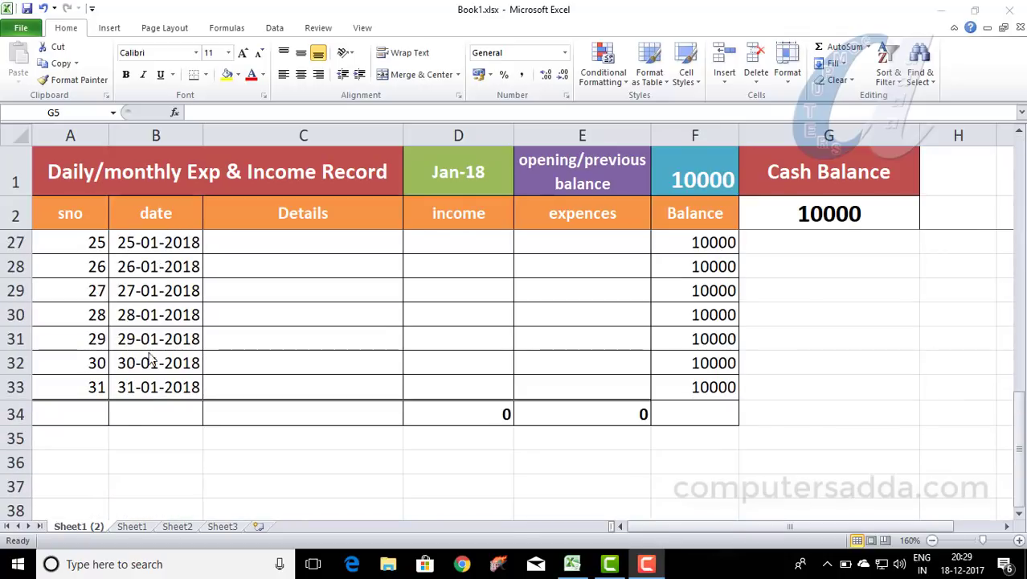
scroll(177, 388, up, 5)
scroll(181, 385, up, 3)
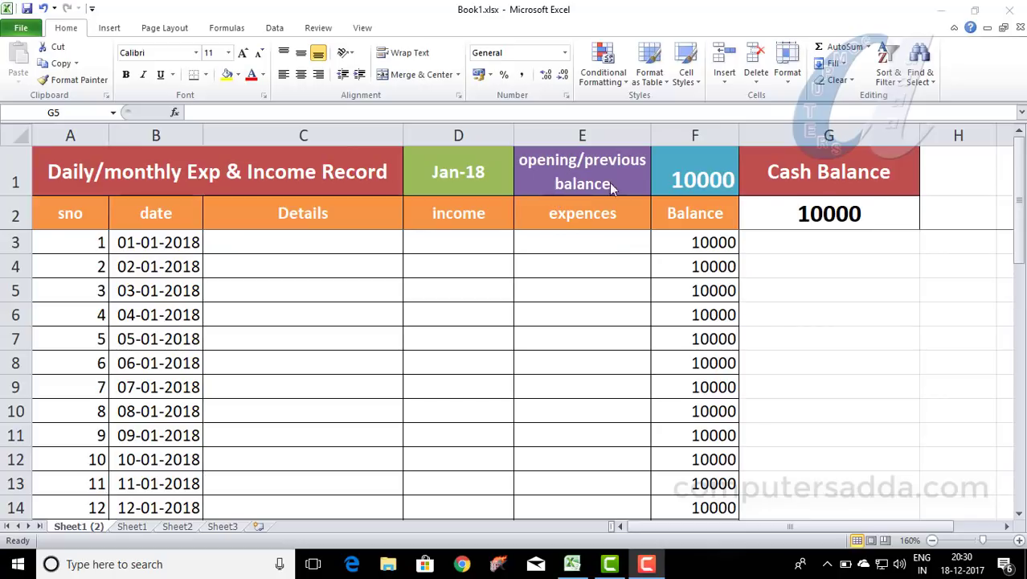
click(701, 180)
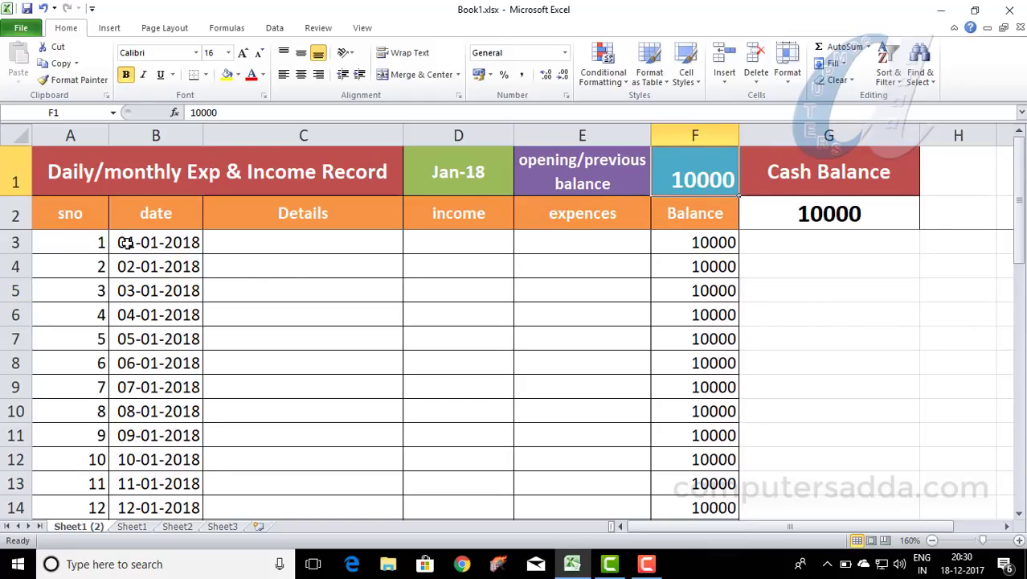
click(324, 243)
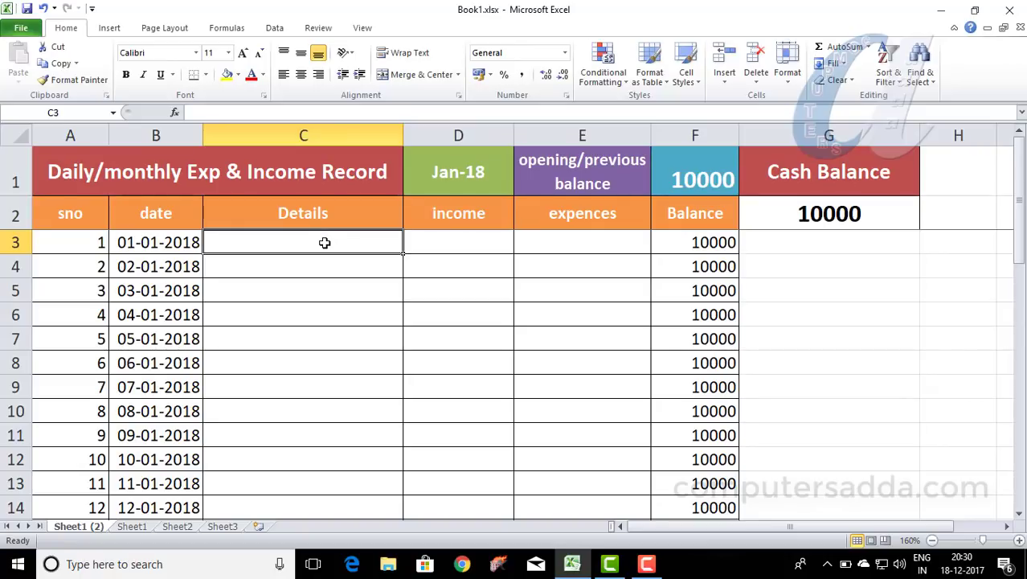
Step: Enter 'rent pay' with a 2000 expense for the first day
text(ren)
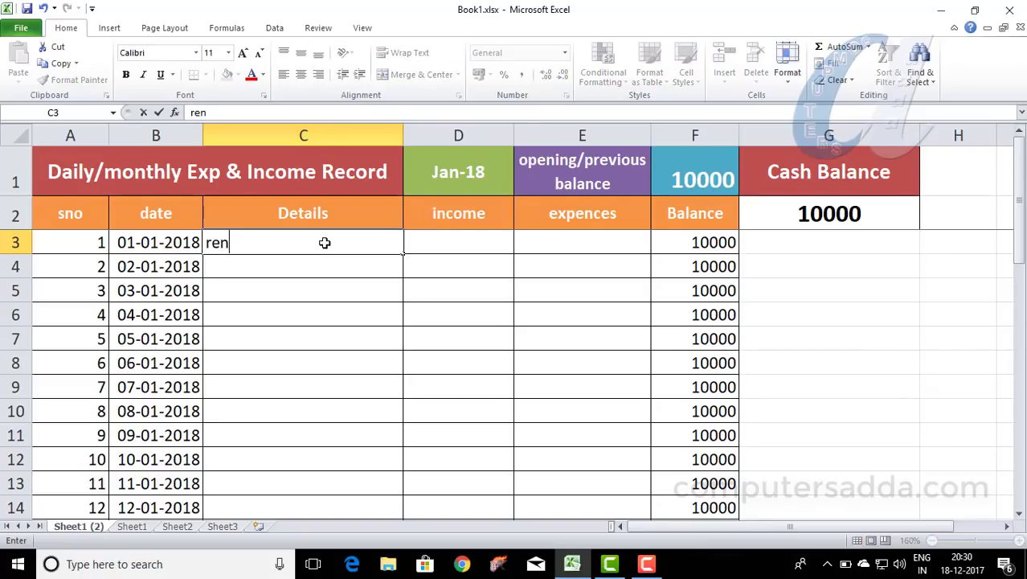
text(t pay)
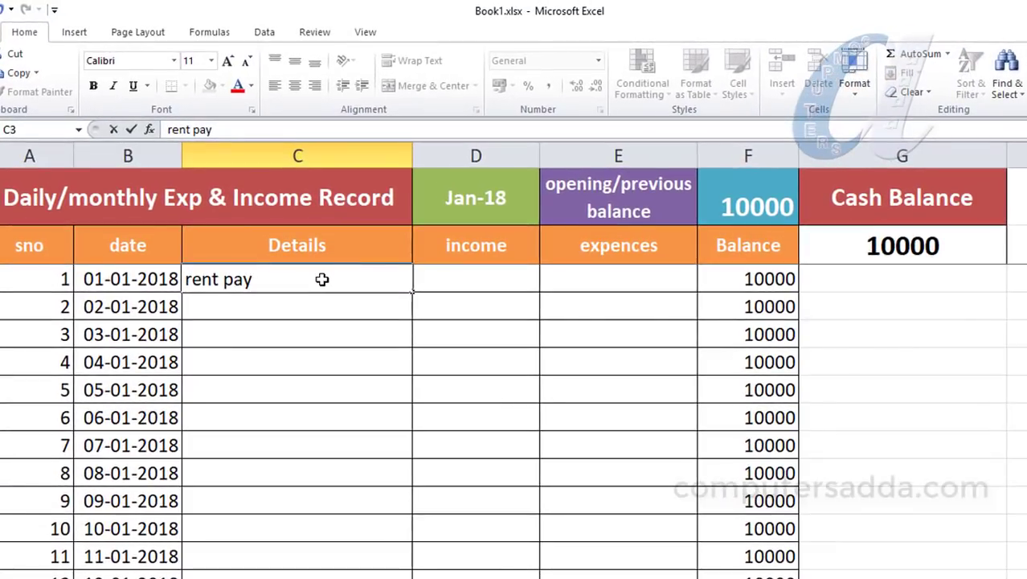
key(Tab)
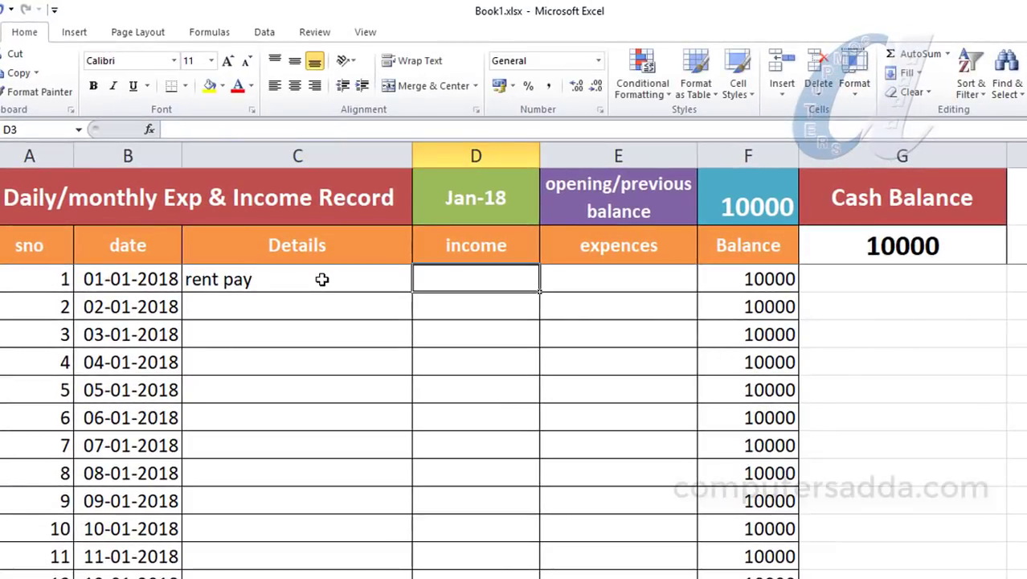
click(625, 279)
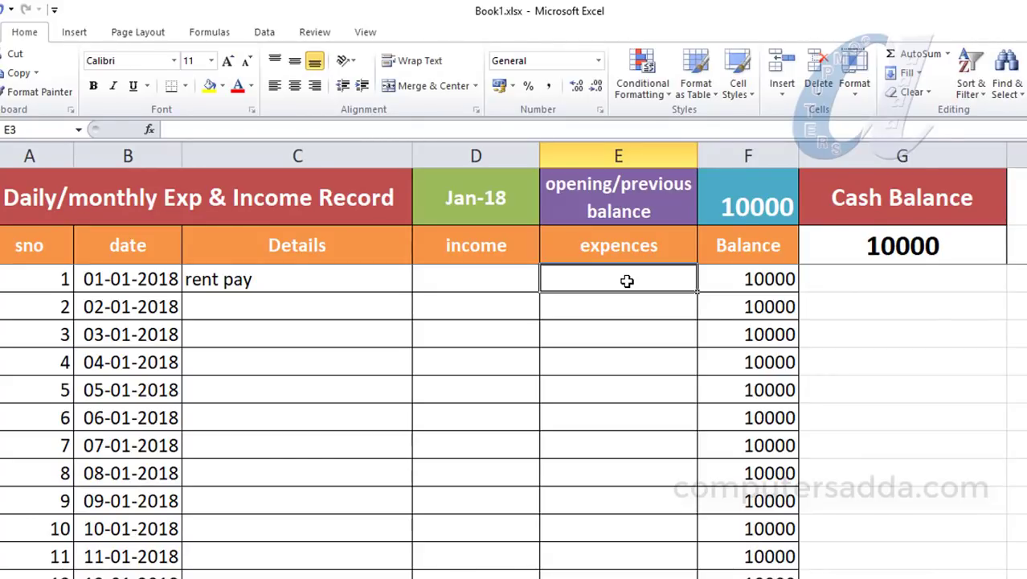
text(2000)
click(619, 299)
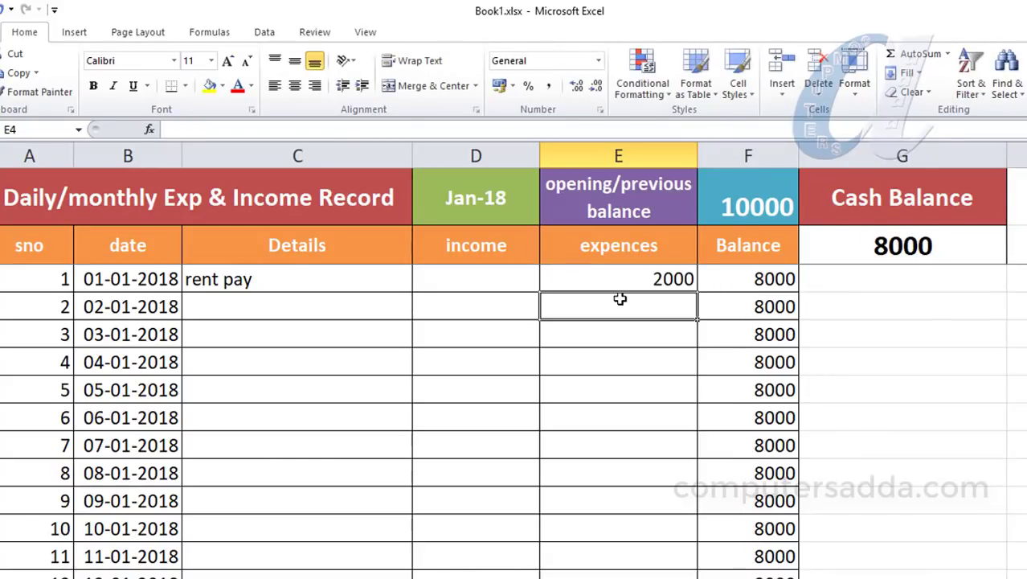
Step: Enter 'intrest recv' with 1500 income for the second day
click(242, 307)
text(in)
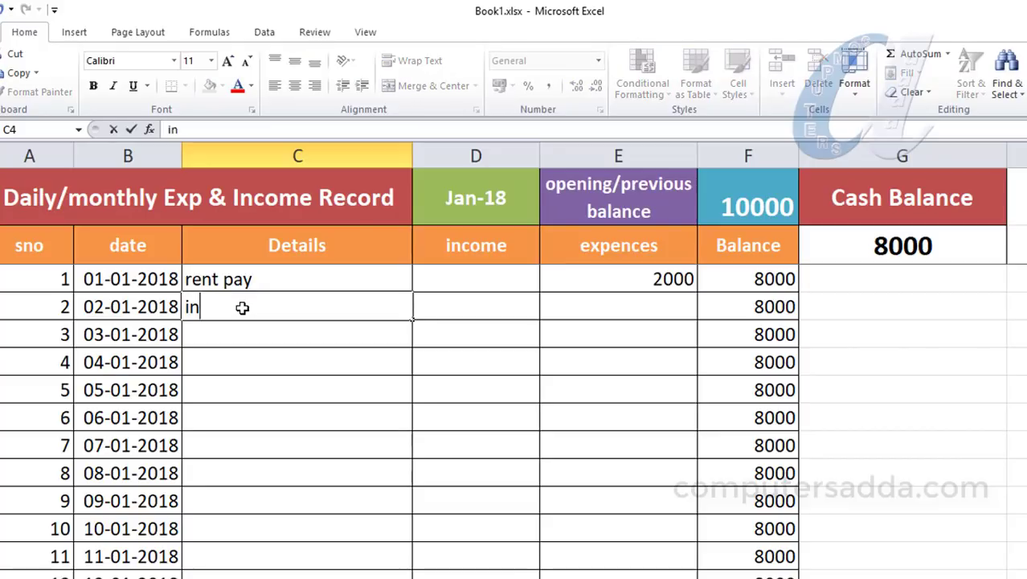
text(trest re)
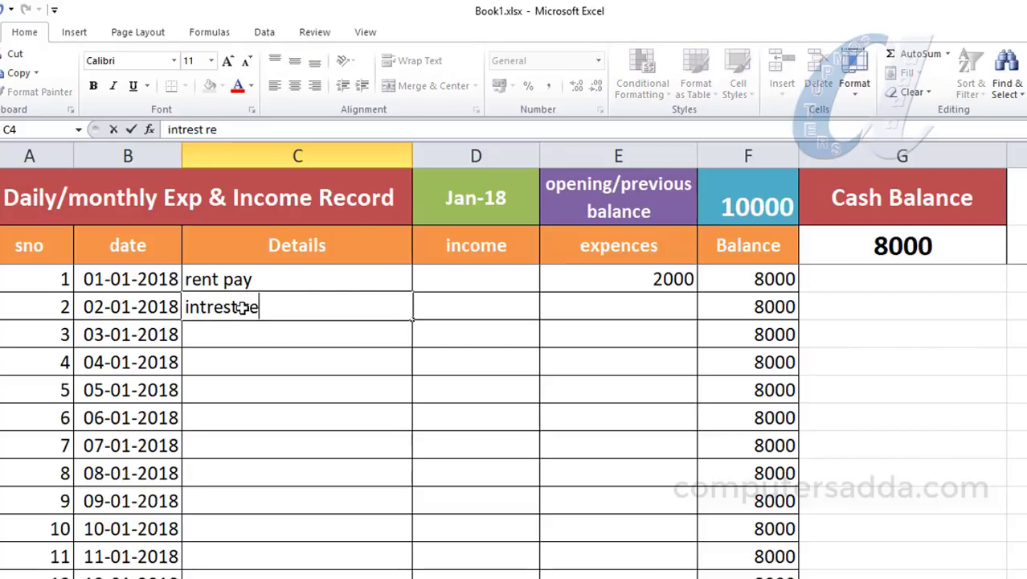
text(cv)
click(472, 307)
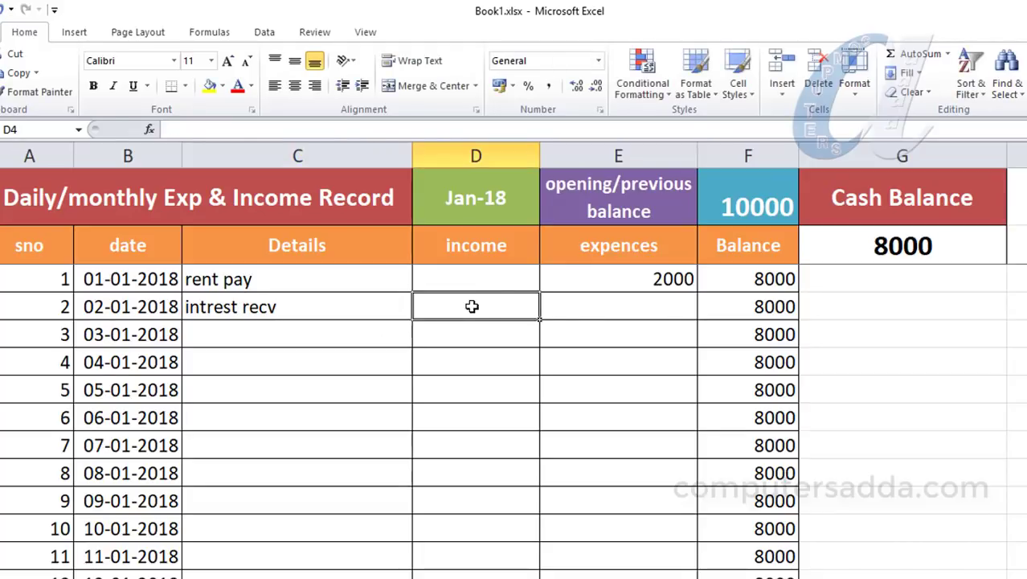
text(1500)
click(475, 346)
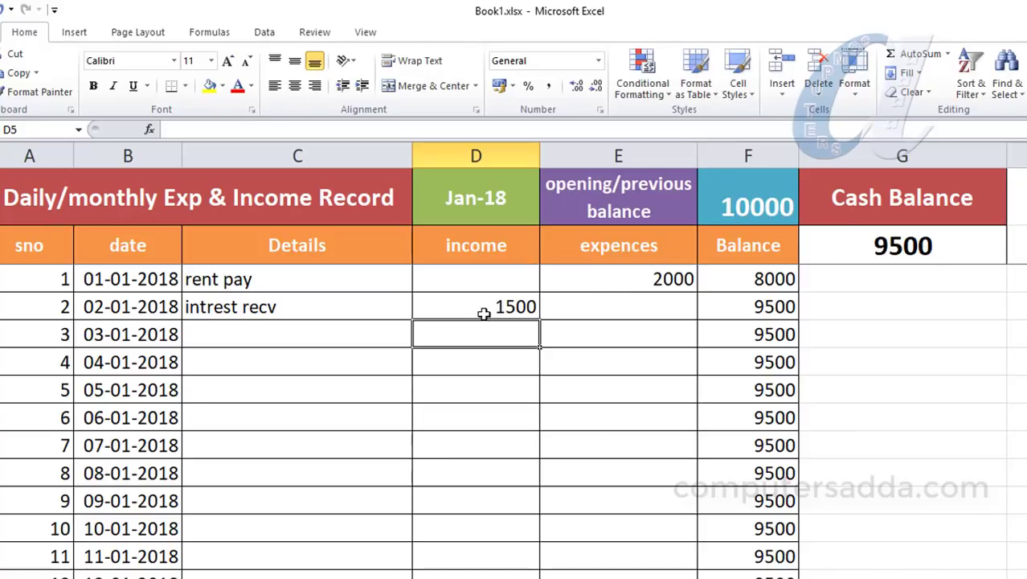
Step: Append 'power bill' to the second day's details and log a 650 expense
double_click(292, 311)
text(,)
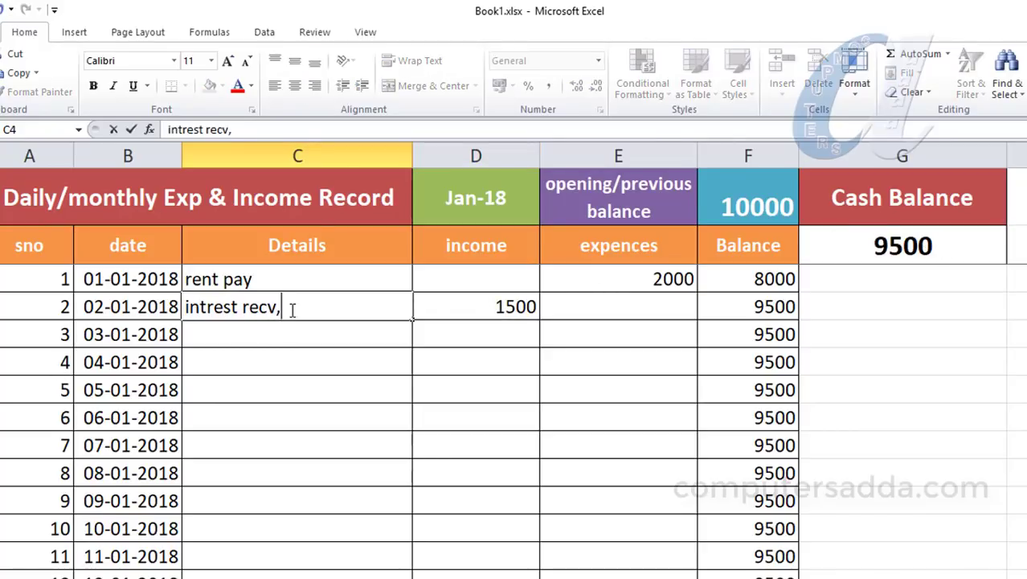
text( power b)
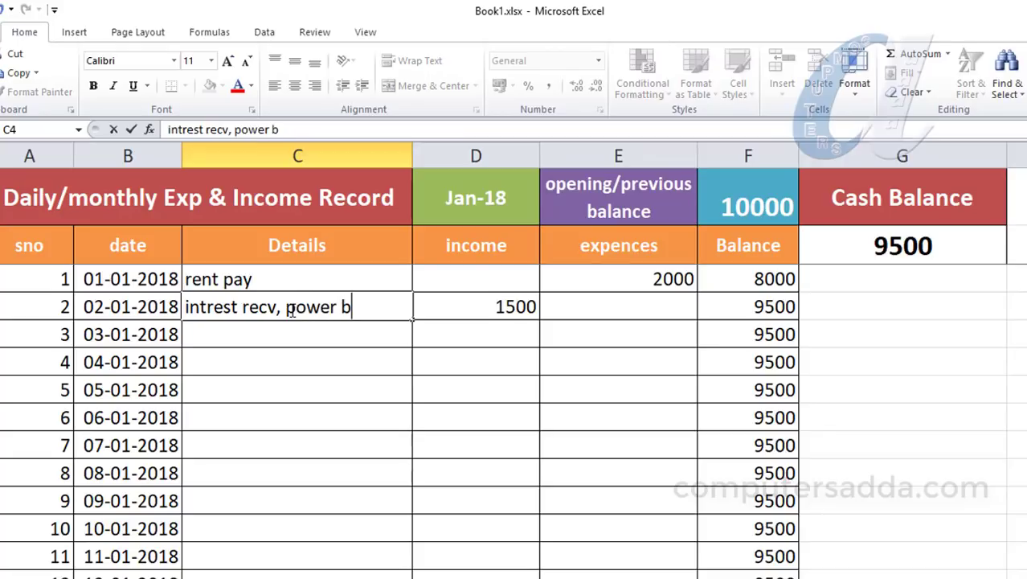
text(ill)
click(647, 309)
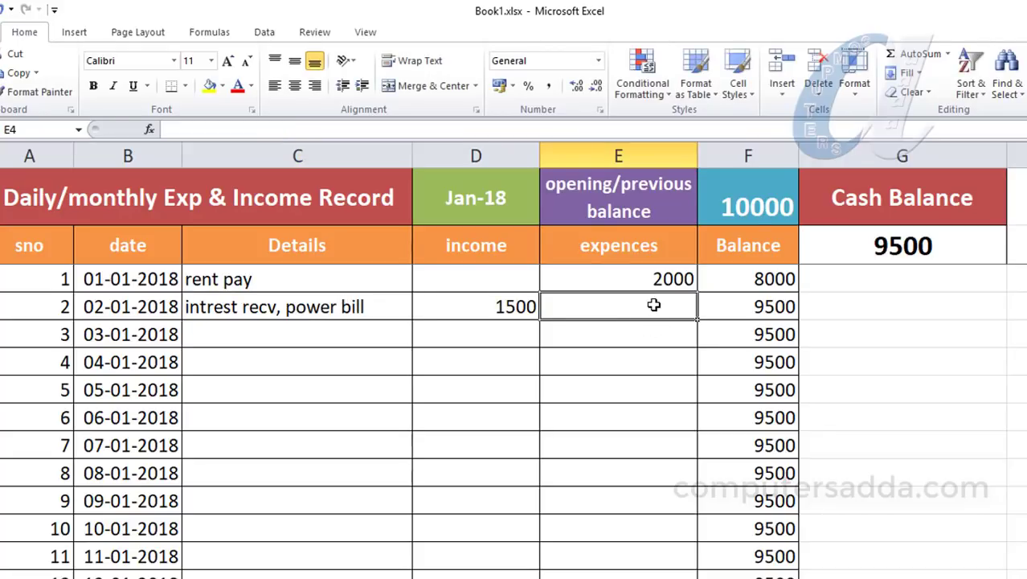
text(650)
click(648, 336)
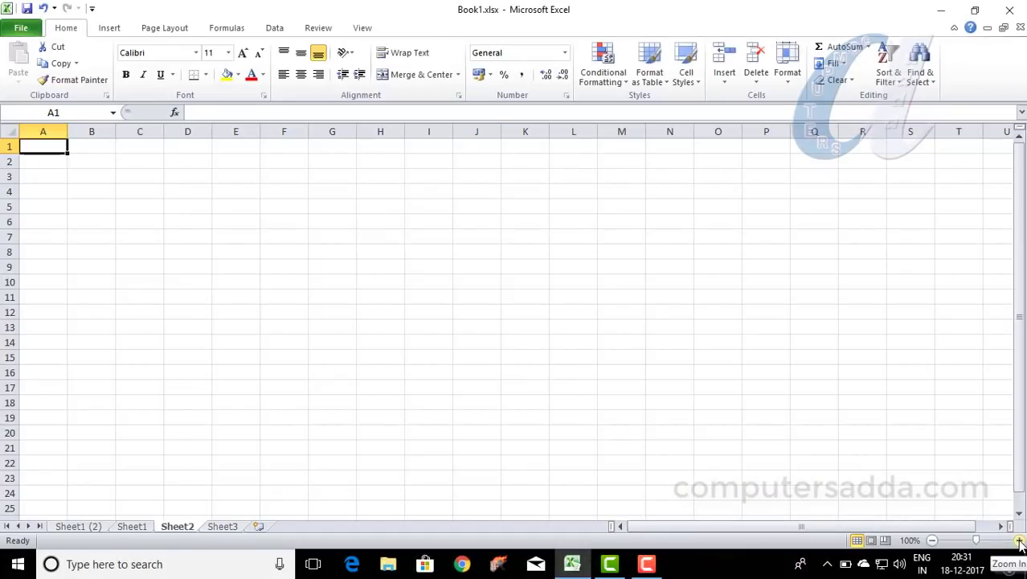
Step: Enter the title 'Daily/Monthly Report' in A1 of the empty sheet
click(1019, 544)
click(1019, 544)
click(1019, 543)
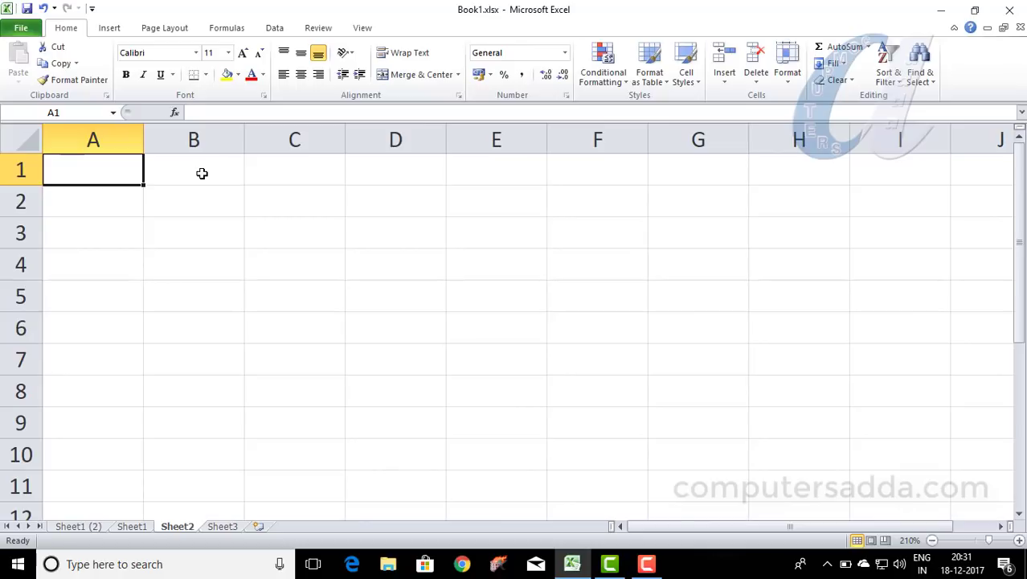
text(Daily)
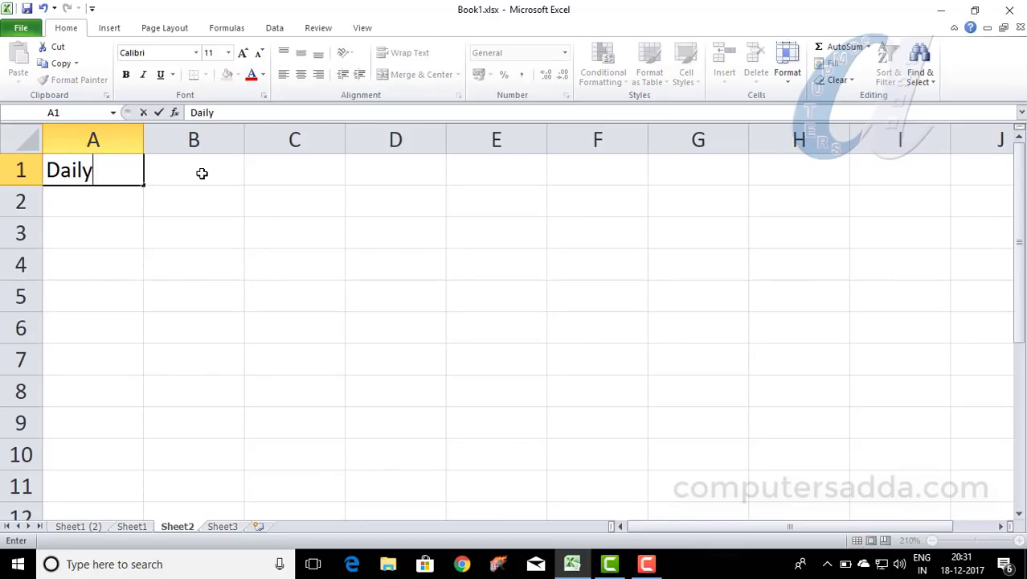
text(/Month)
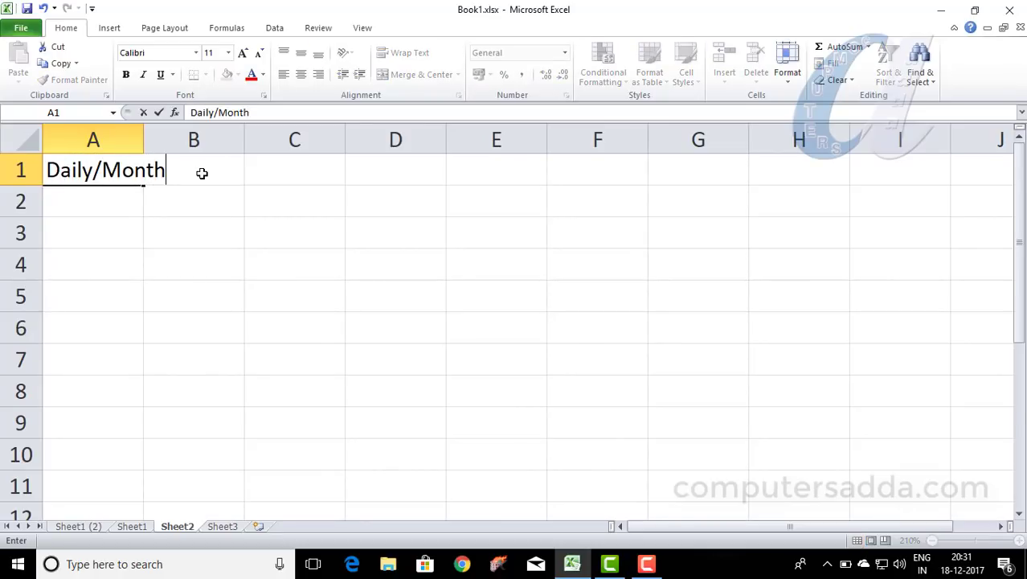
text(ly )
text(Re)
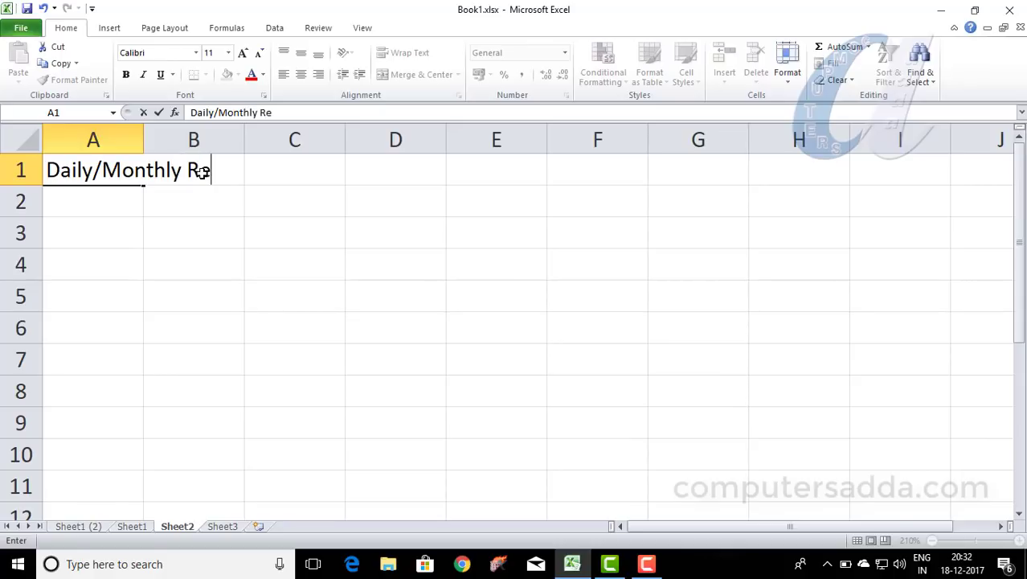
text(port)
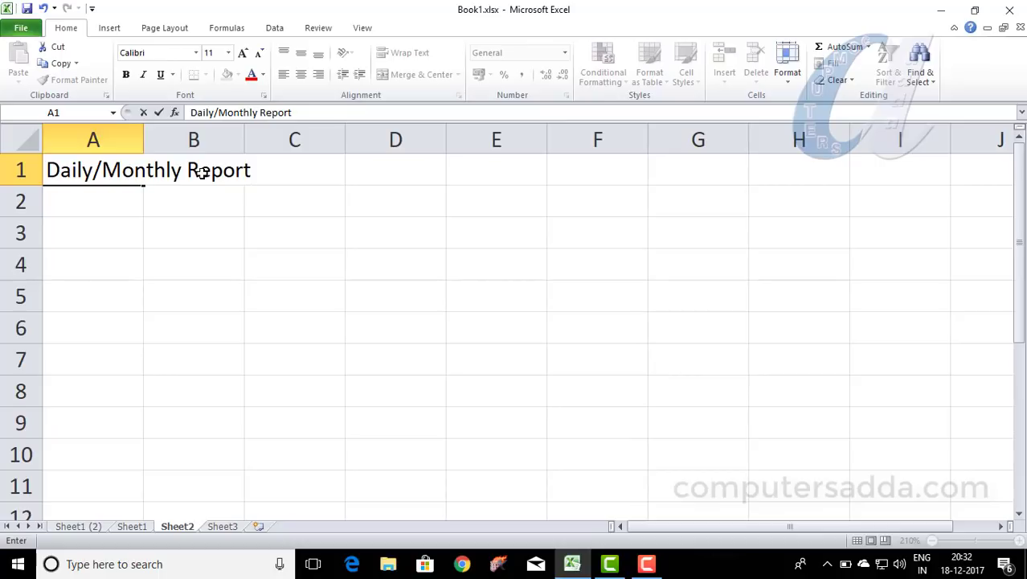
click(162, 252)
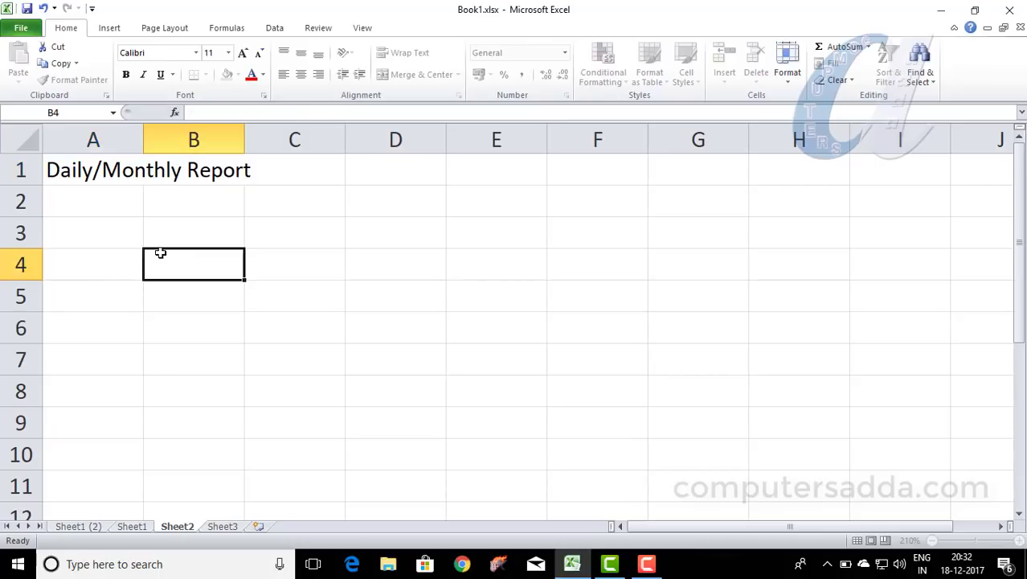
Step: Type the headings S.No, Date, Details, Expences, Income and Balance across row 2
click(73, 190)
text(S.)
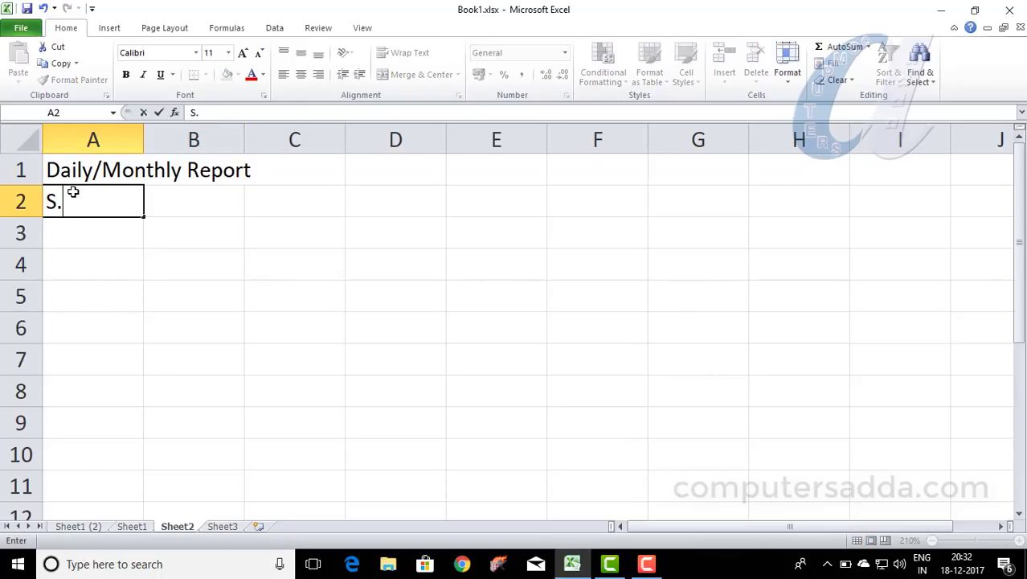
text(No)
key(Tab)
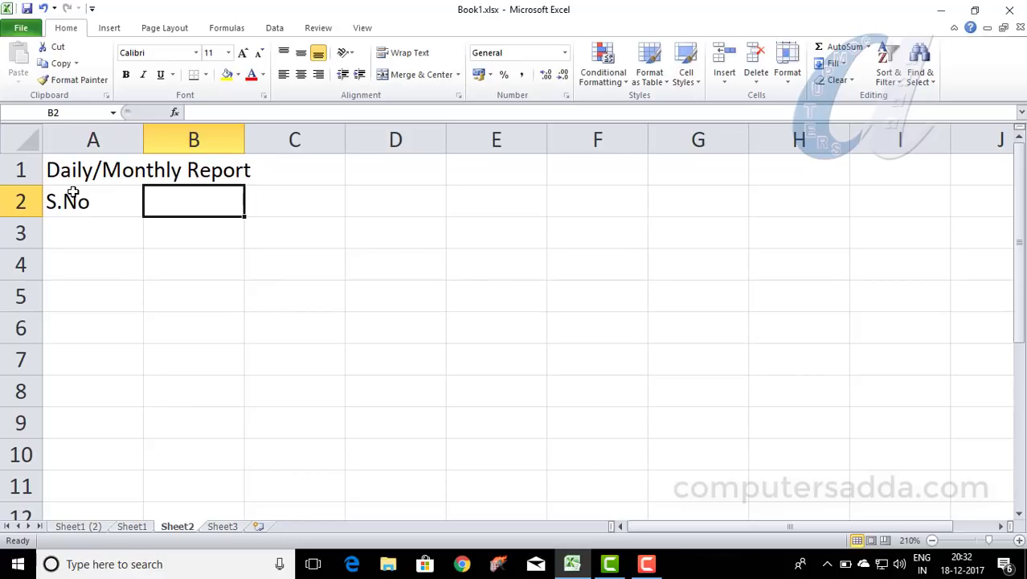
text(Date)
key(Tab)
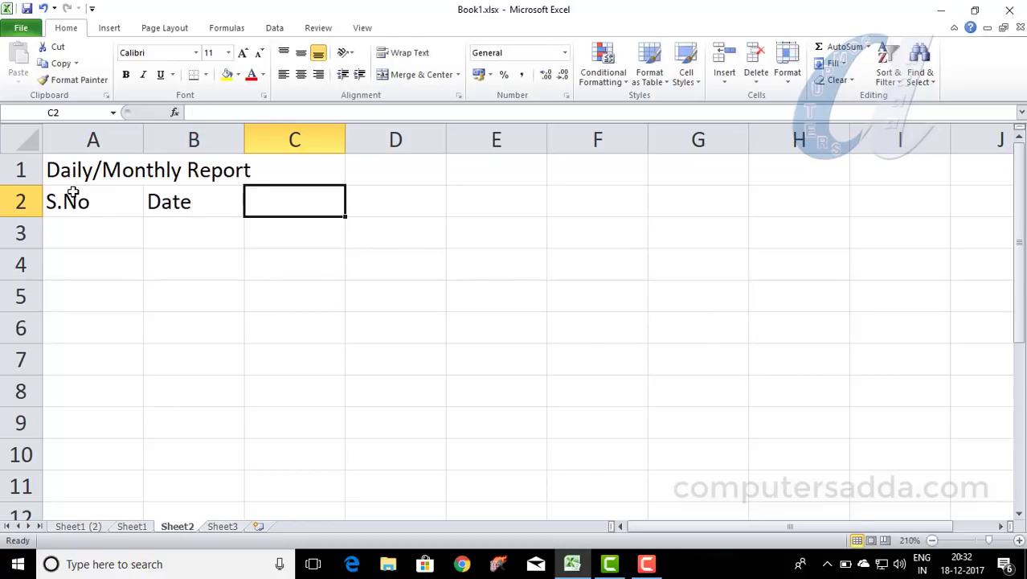
text(Details)
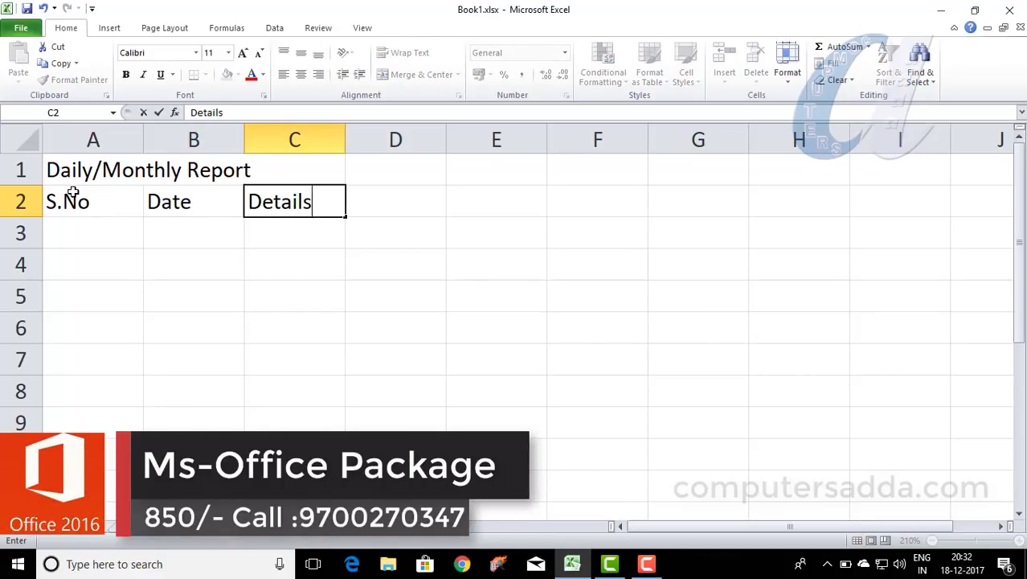
key(Tab)
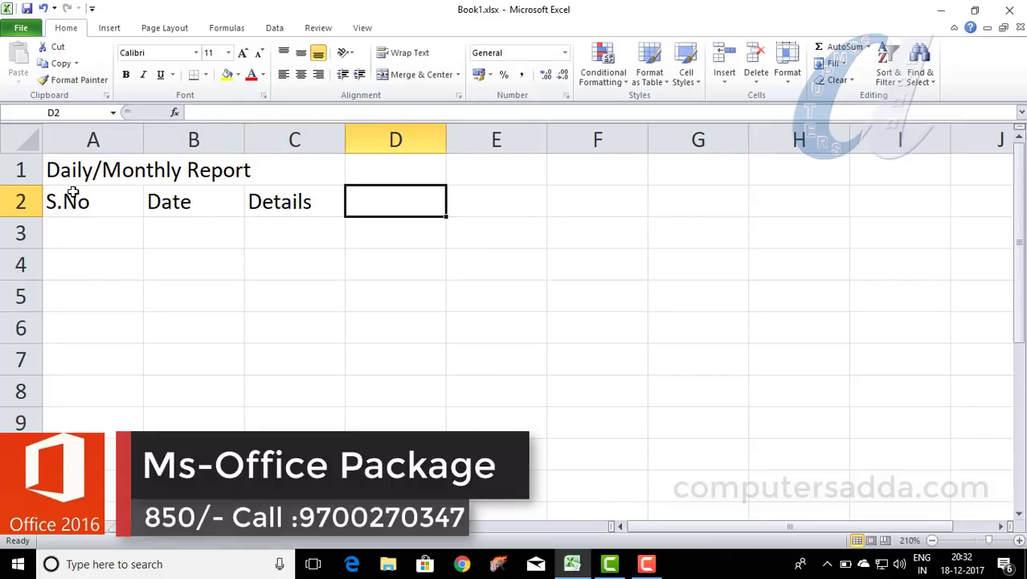
text(Expen)
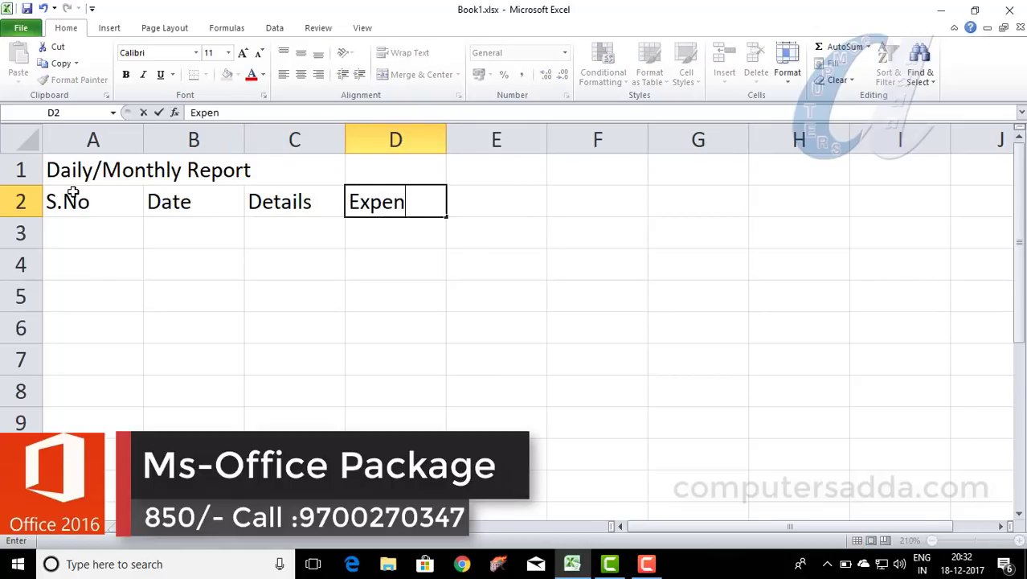
text(ces)
key(Tab)
text(I)
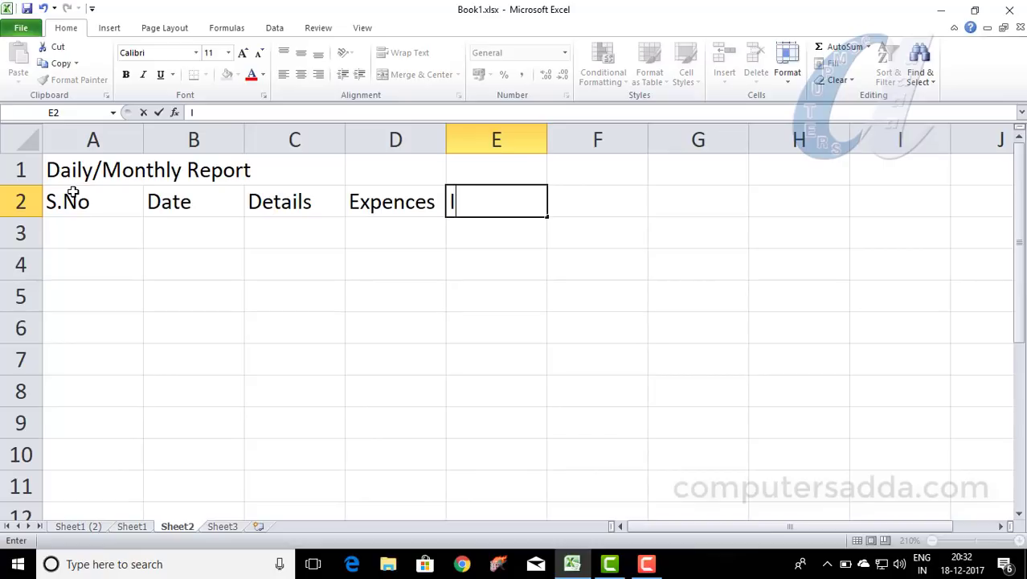
text(ncome)
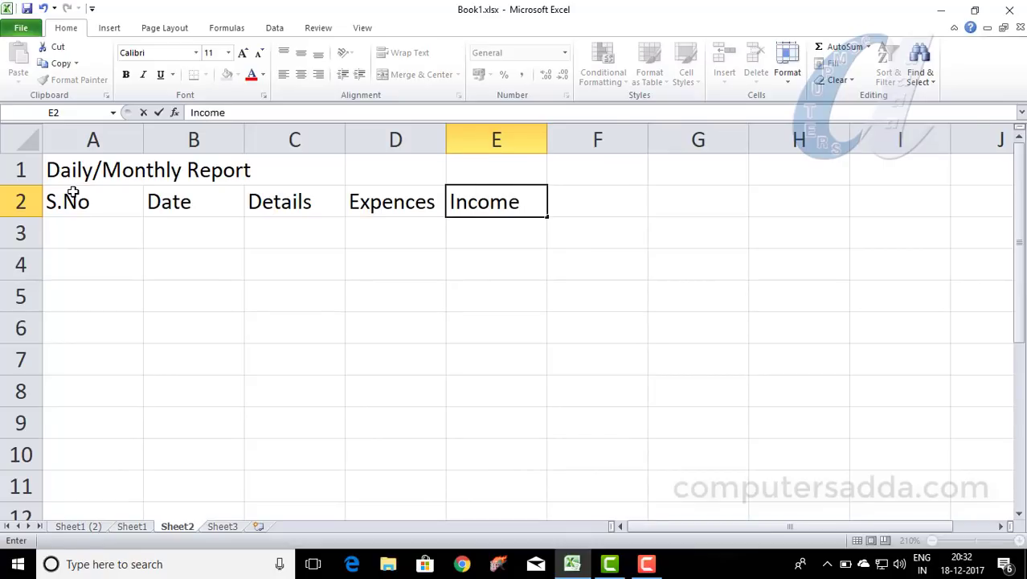
key(Tab)
text(Bala)
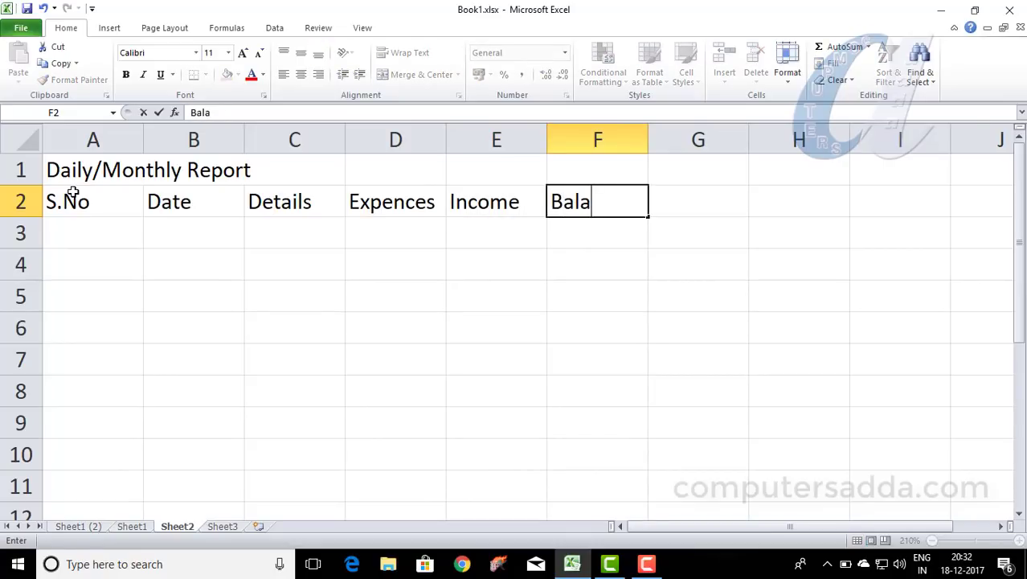
text(nce)
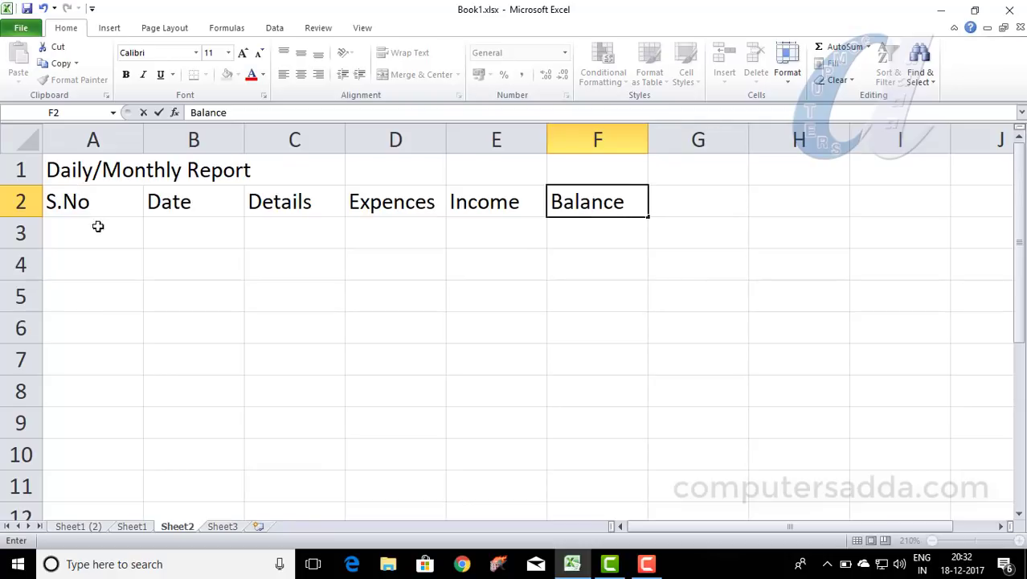
click(196, 283)
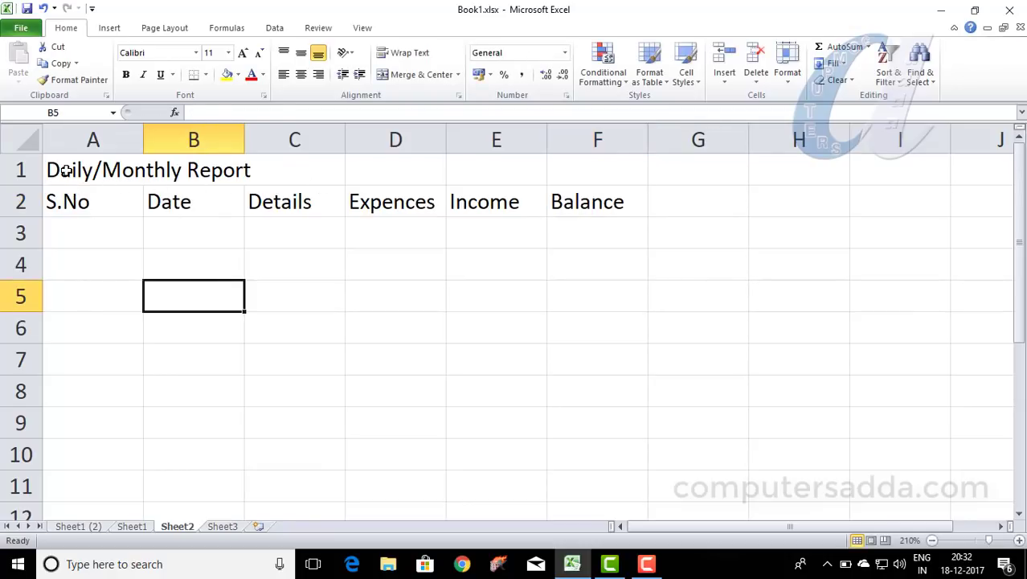
drag(66, 169, 287, 169)
Step: Merge and centre the title over A1:C1, heighten row 1, and enter Jan-2018 in D1
click(406, 76)
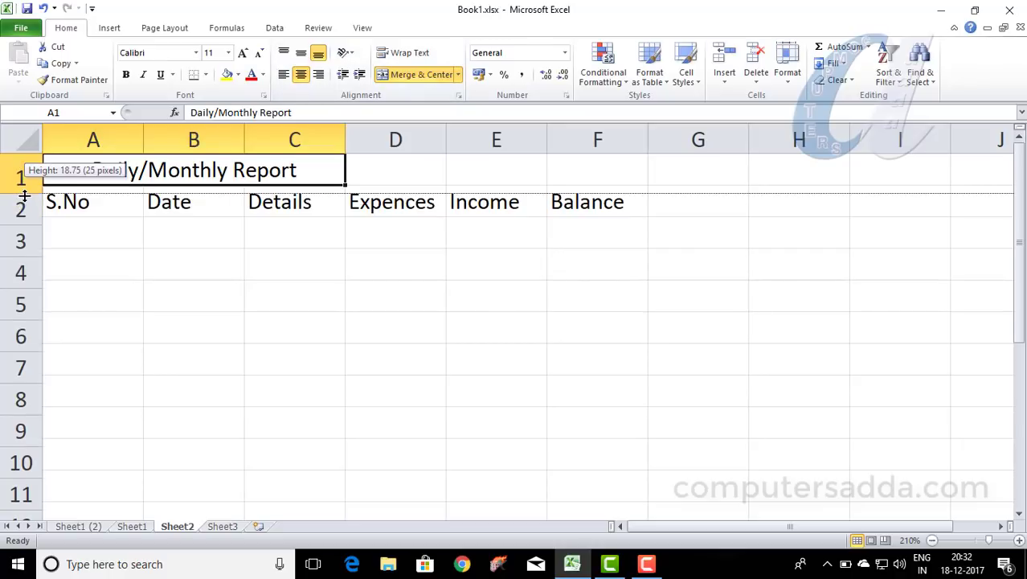
drag(25, 186, 24, 194)
click(401, 174)
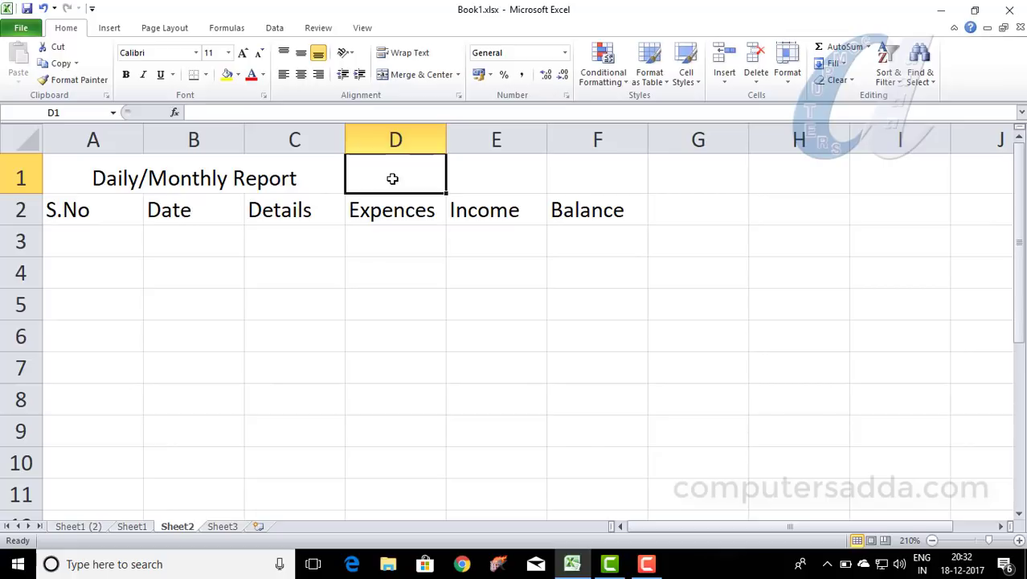
text(Jan)
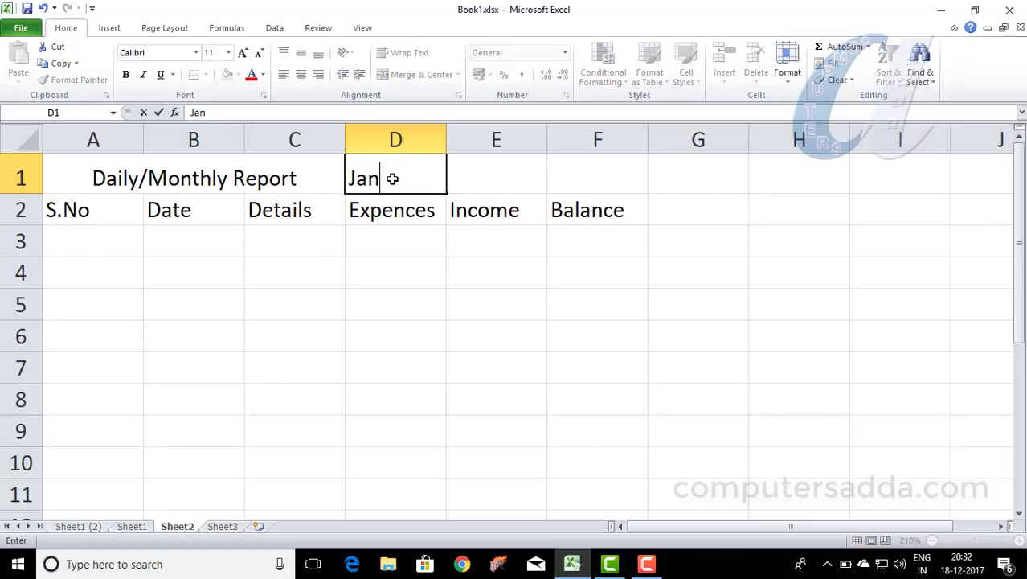
text(-2018)
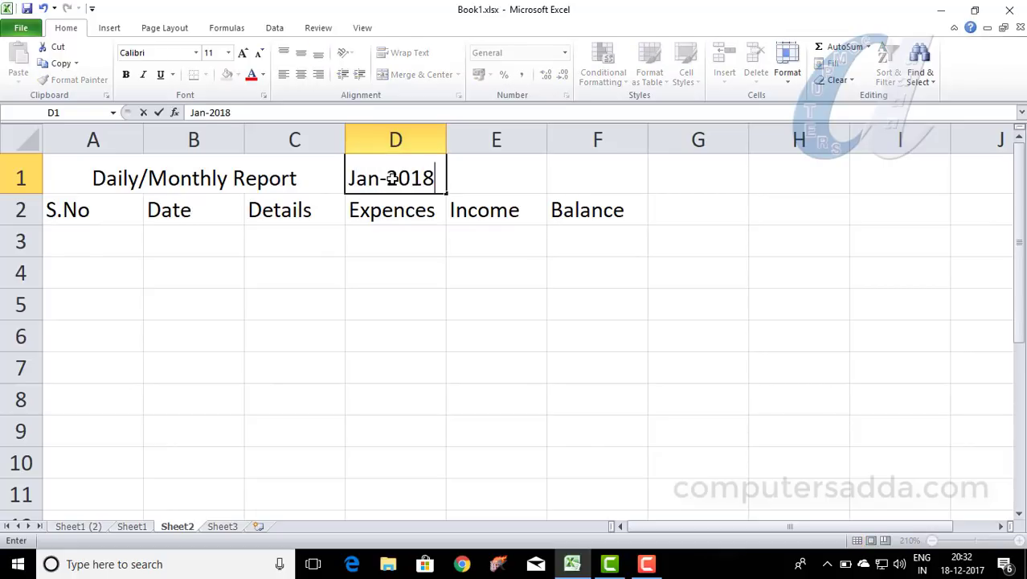
click(490, 177)
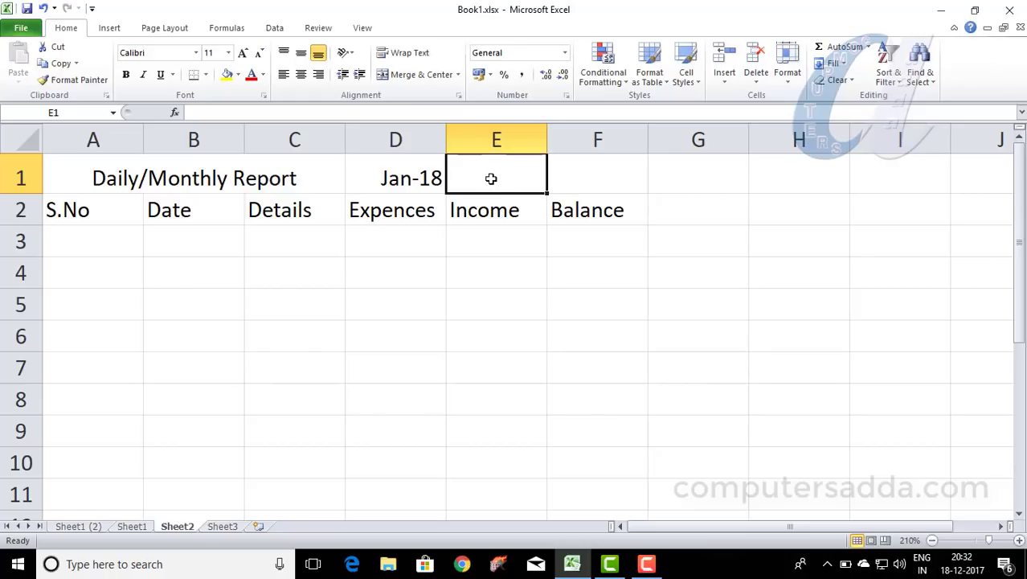
click(587, 176)
Step: Enter the 10000 opening balance in F1 with the label 'Op/Prev Balance' in E1
text(1)
text(0)
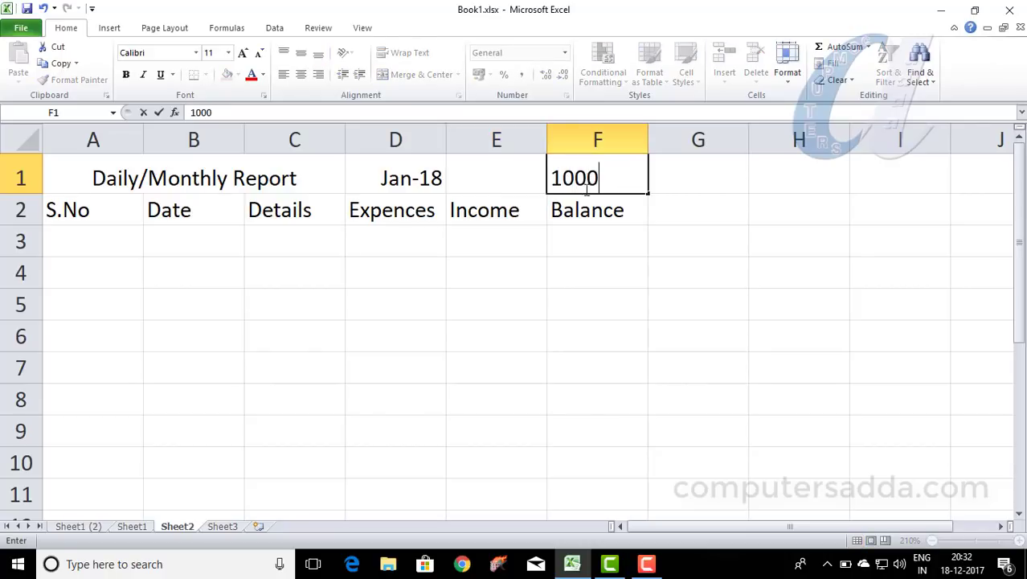
text(0)
click(479, 184)
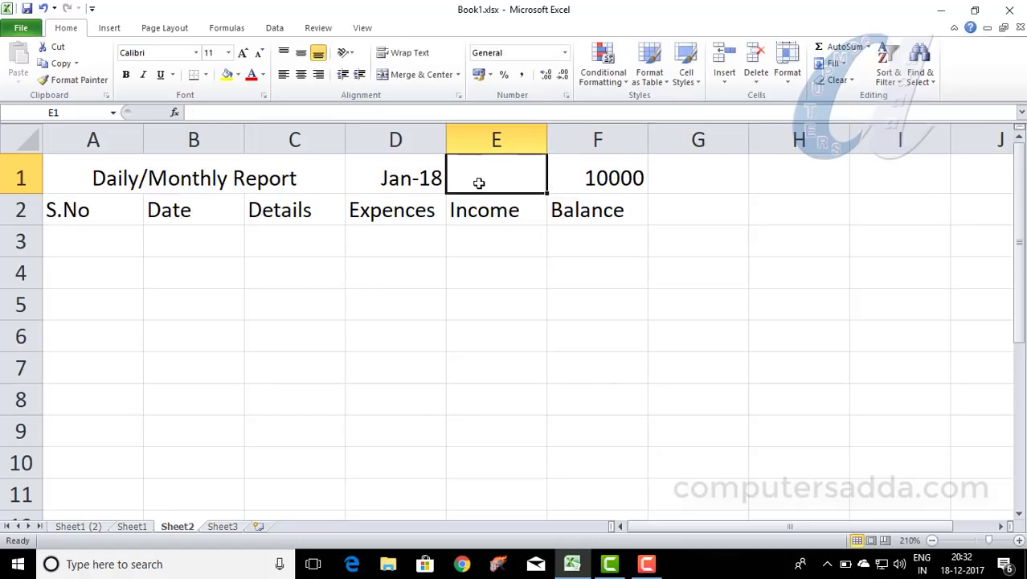
text(Op/)
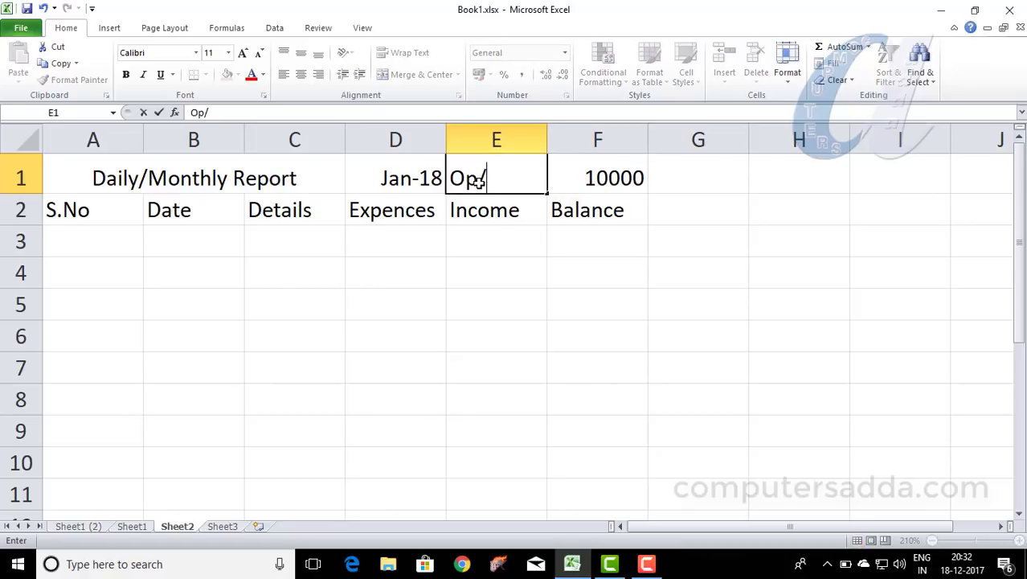
text(Prev )
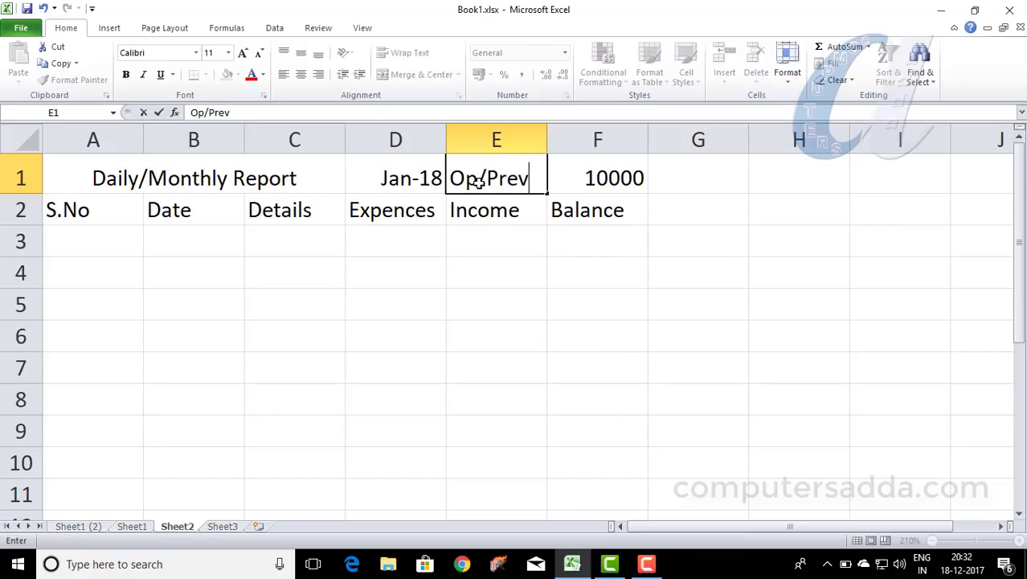
text(Bala)
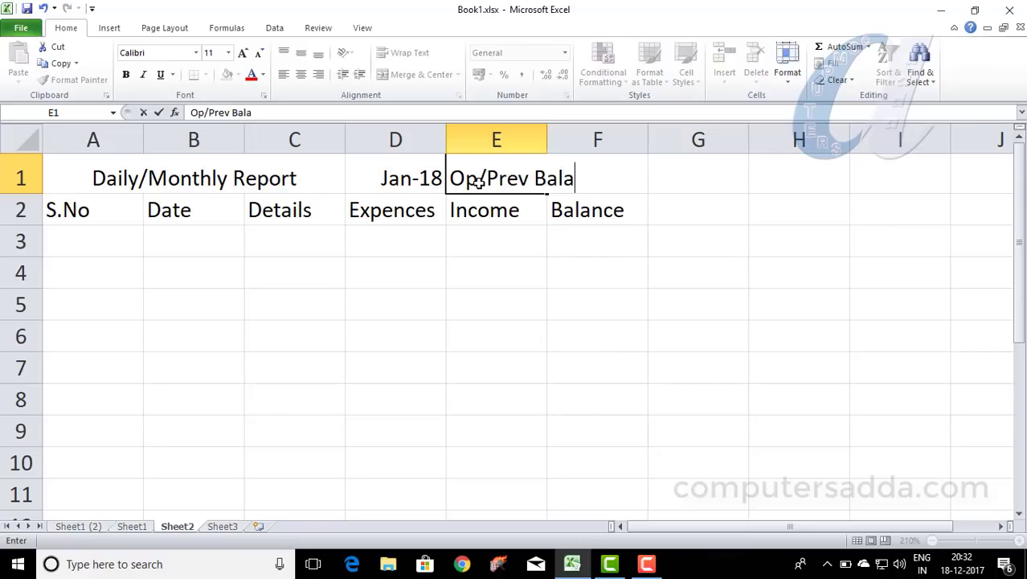
text(nce)
click(511, 491)
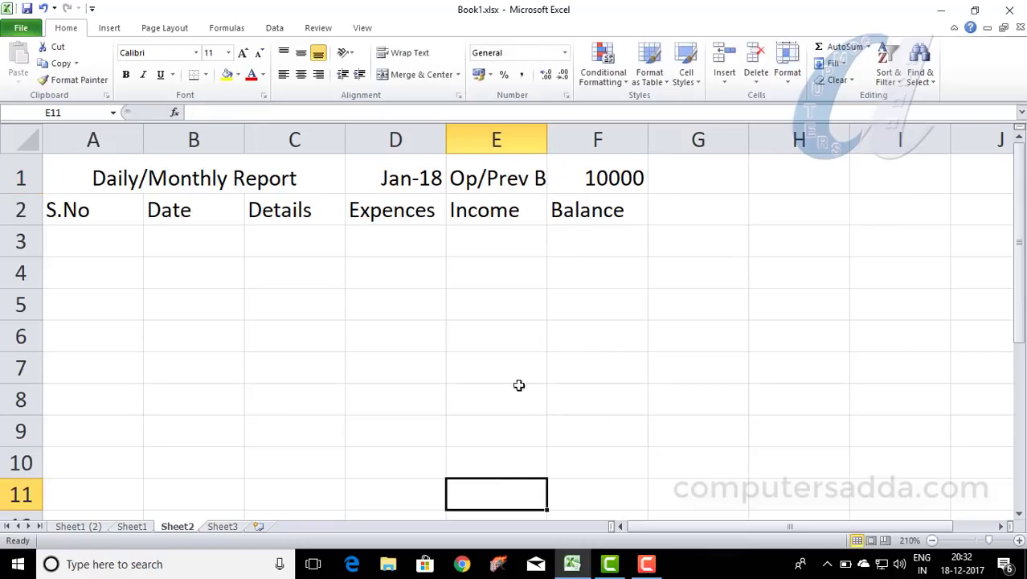
Step: Wrap the E1 label, enlarge row 1 and column E, and centre A1:F1 both ways
click(483, 176)
click(408, 53)
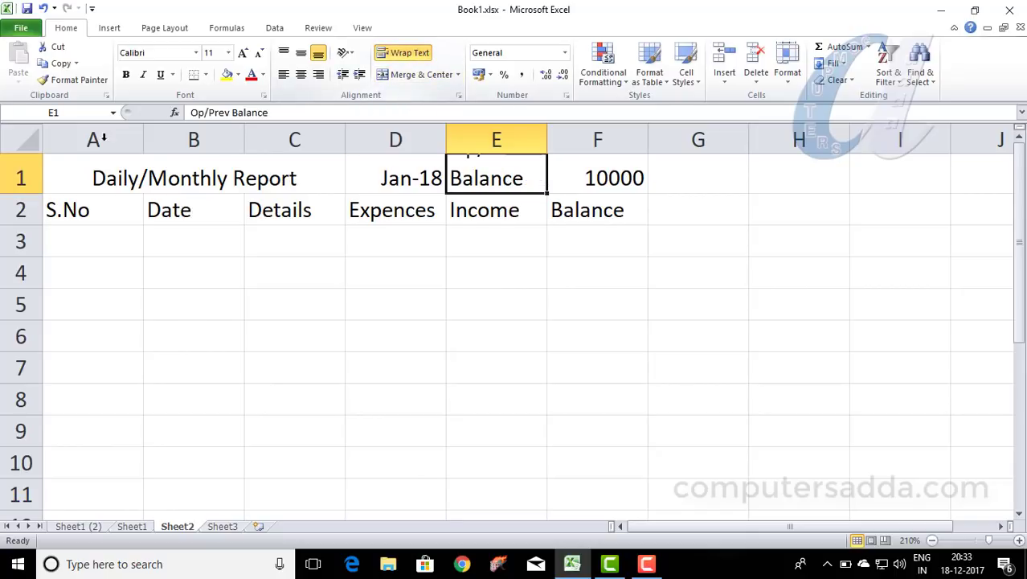
drag(21, 194, 21, 237)
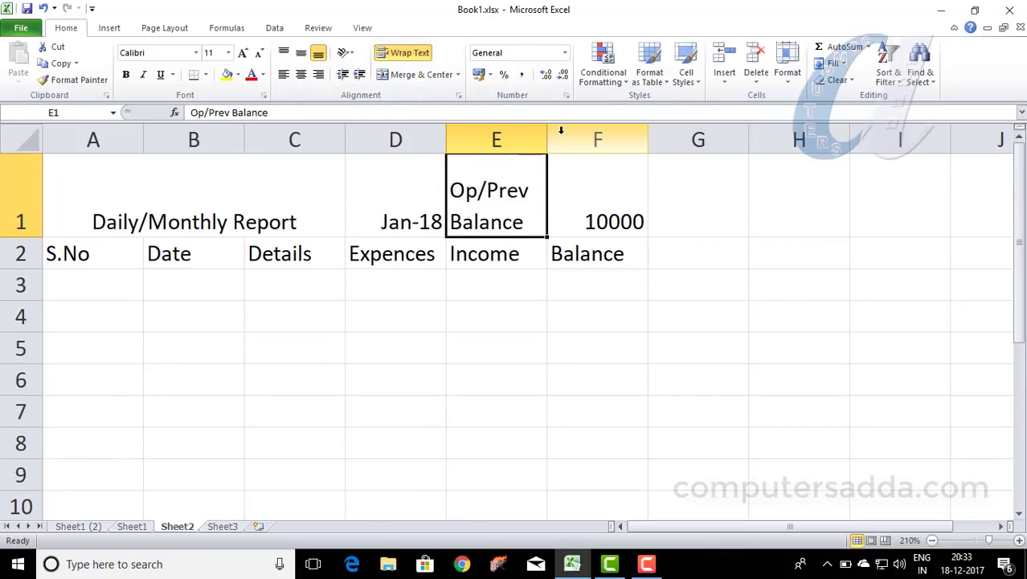
drag(547, 138, 583, 138)
drag(142, 217, 622, 187)
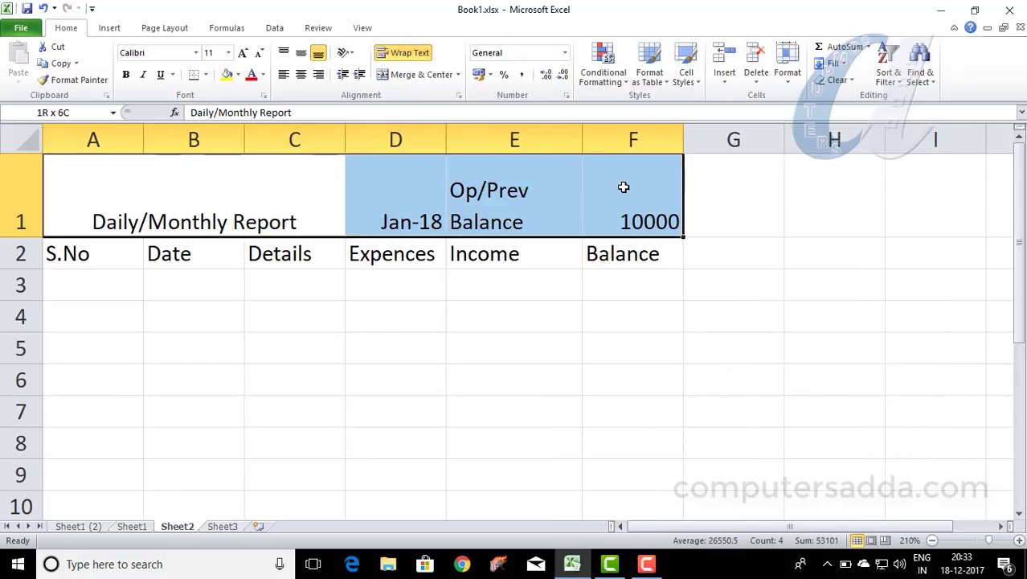
click(300, 53)
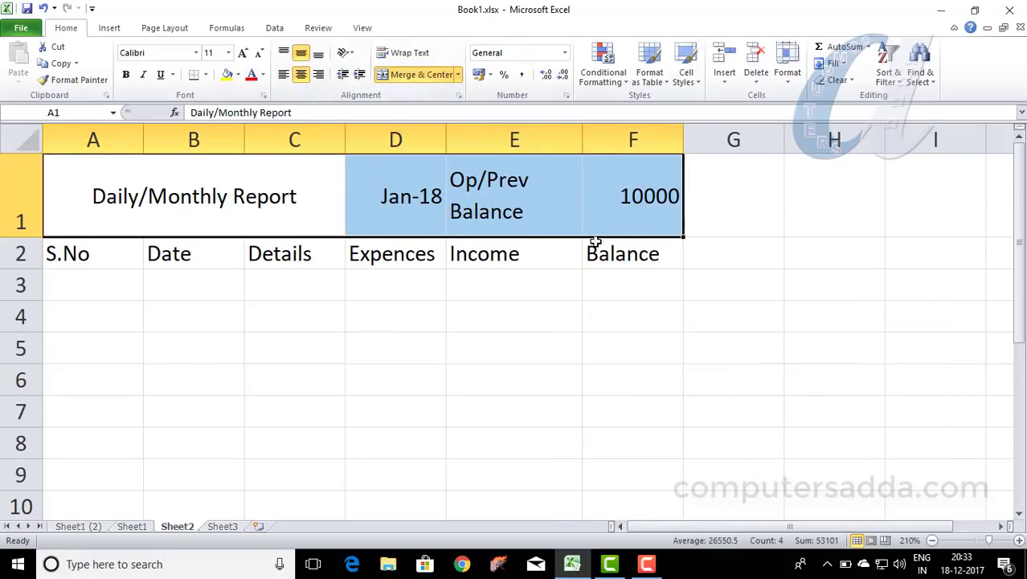
click(635, 211)
Step: Number the S.No column 1 to 10 in A3:A12 using the fill handle
click(104, 287)
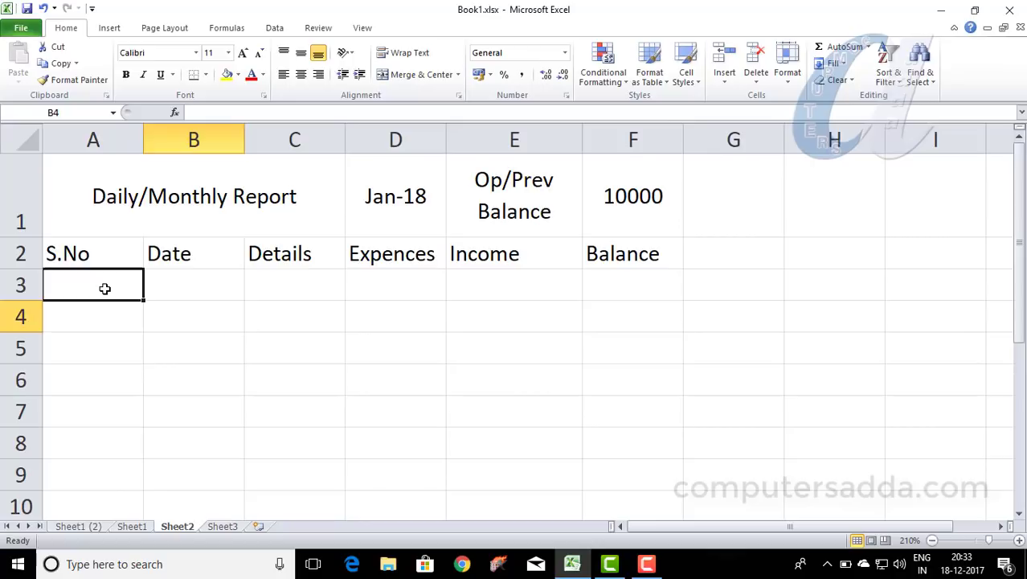
text(1)
key(Return)
text(2)
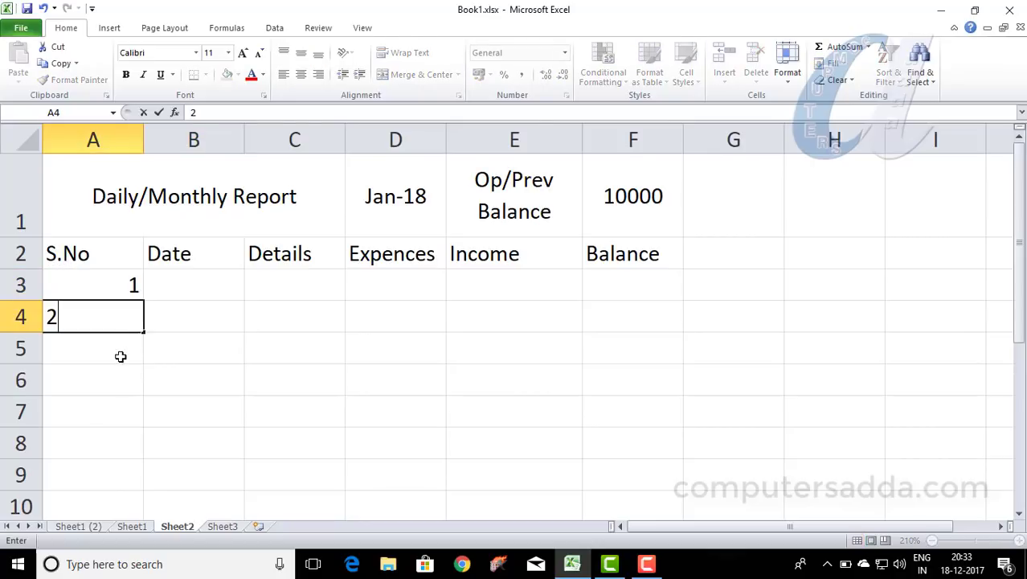
key(Return)
drag(105, 282, 130, 334)
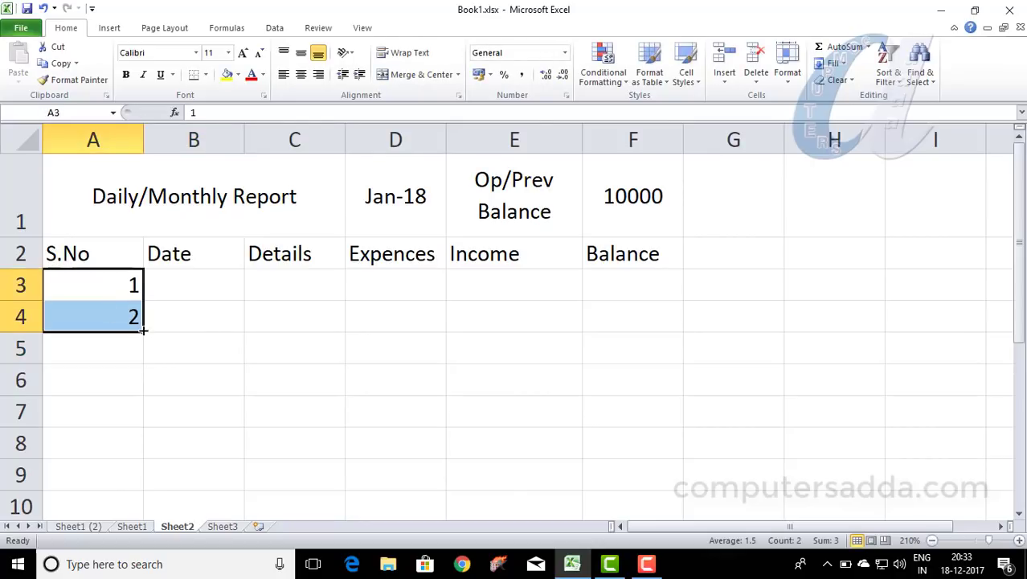
click(932, 540)
click(933, 540)
click(932, 540)
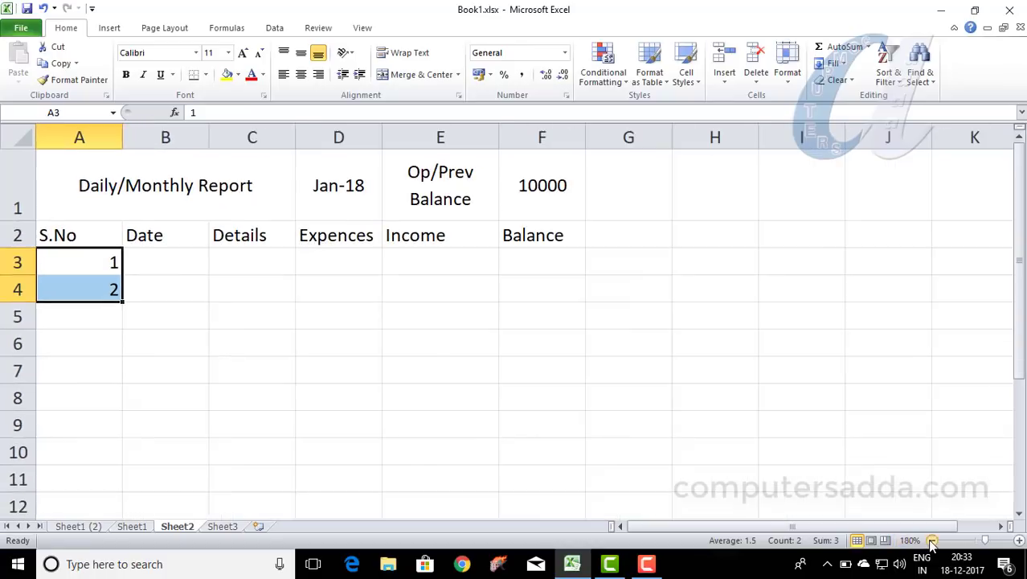
drag(122, 301, 122, 507)
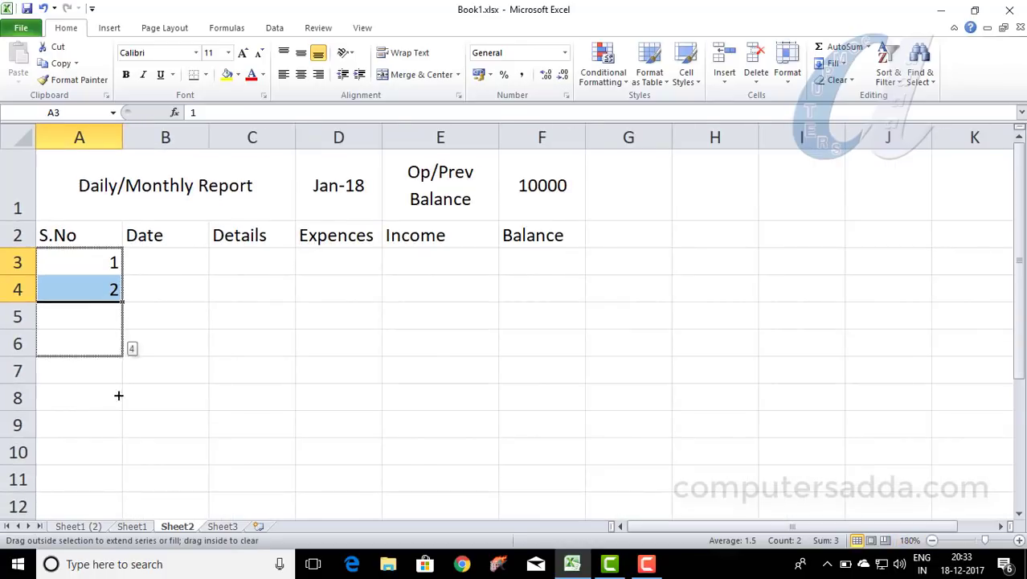
Step: Fill dates 01-01-2018 to 10-01-2018 down B3:B12 and widen the Details column
click(161, 257)
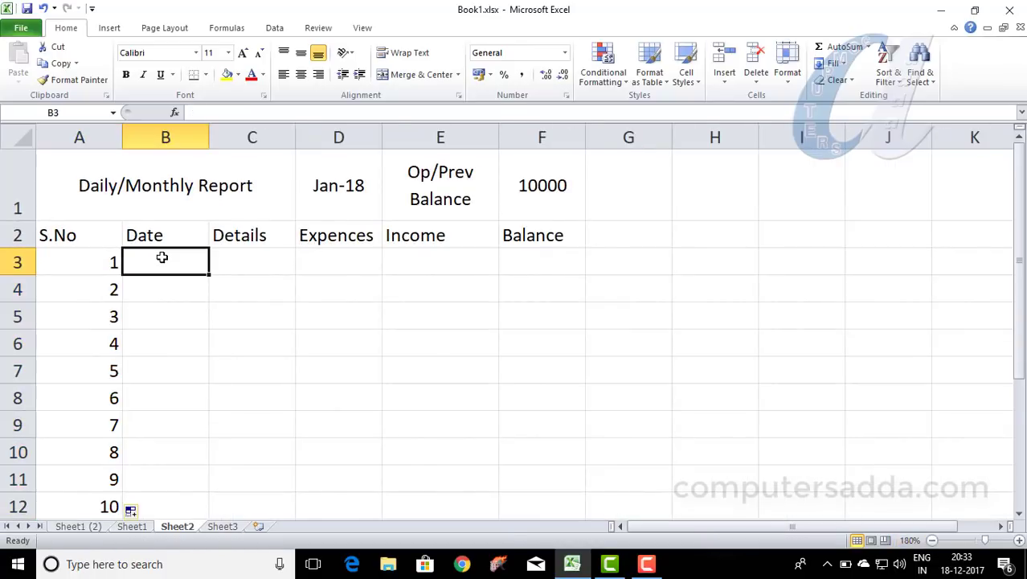
text(1/1)
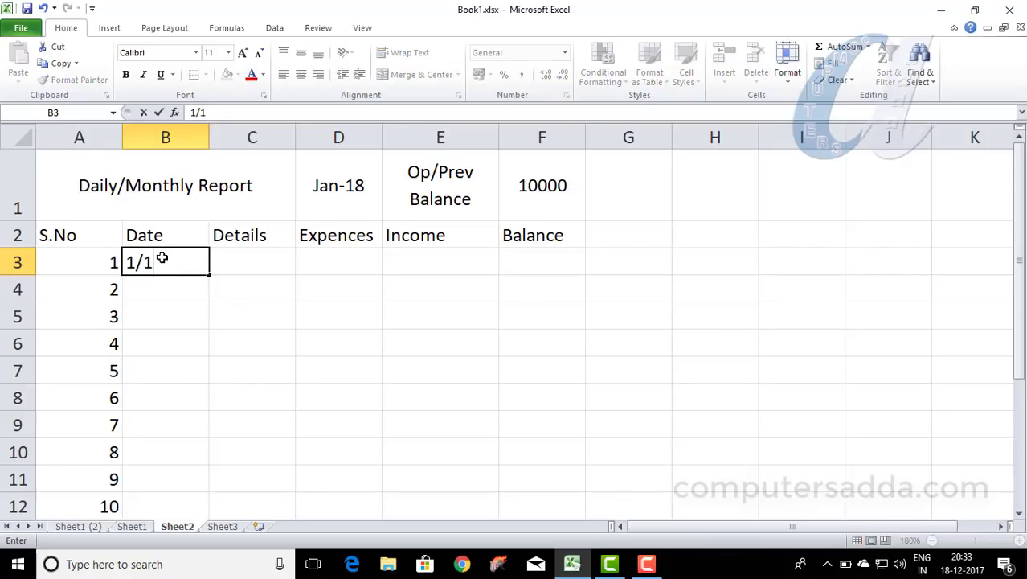
text(/2018)
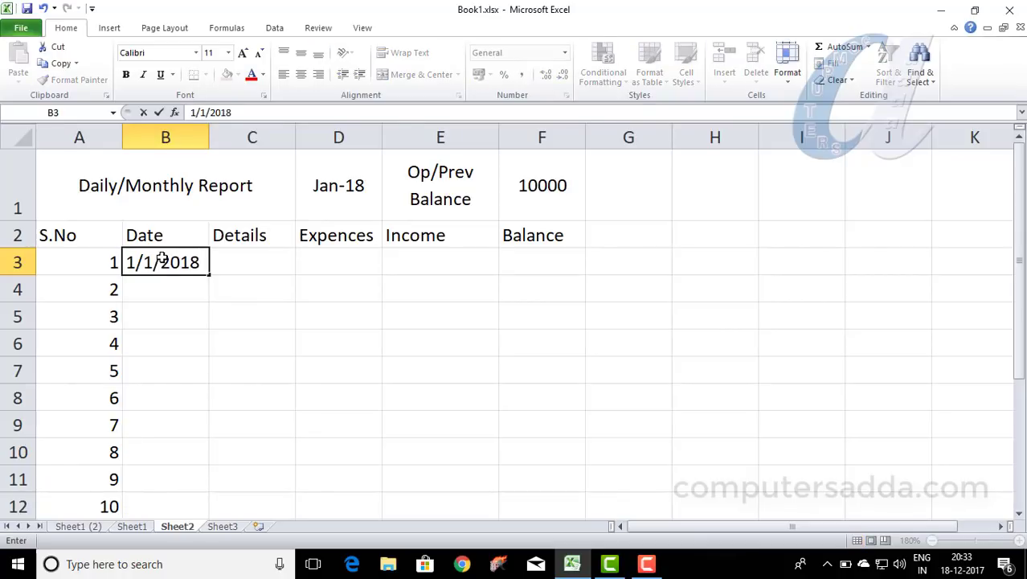
click(174, 315)
click(175, 271)
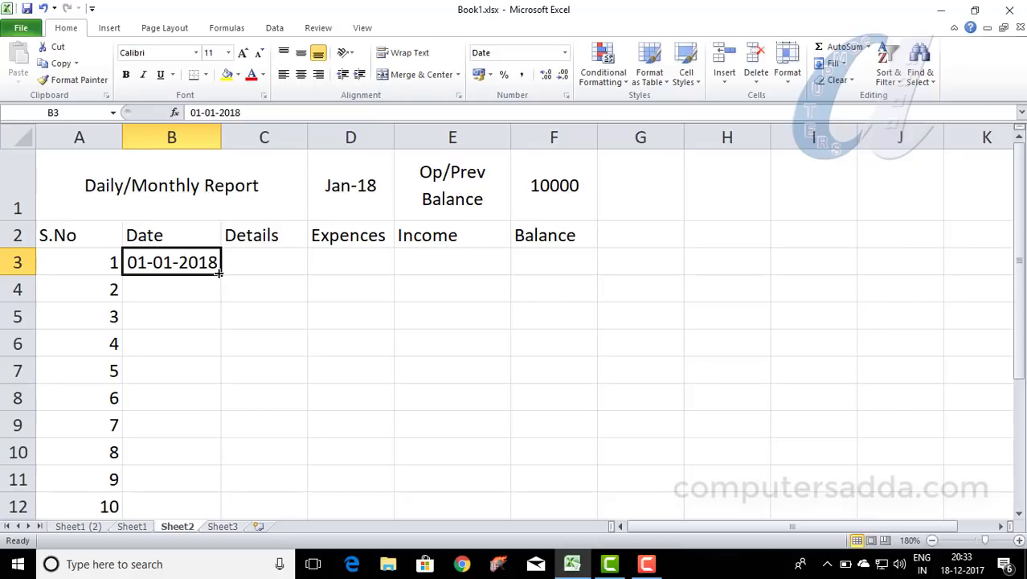
drag(220, 274, 202, 493)
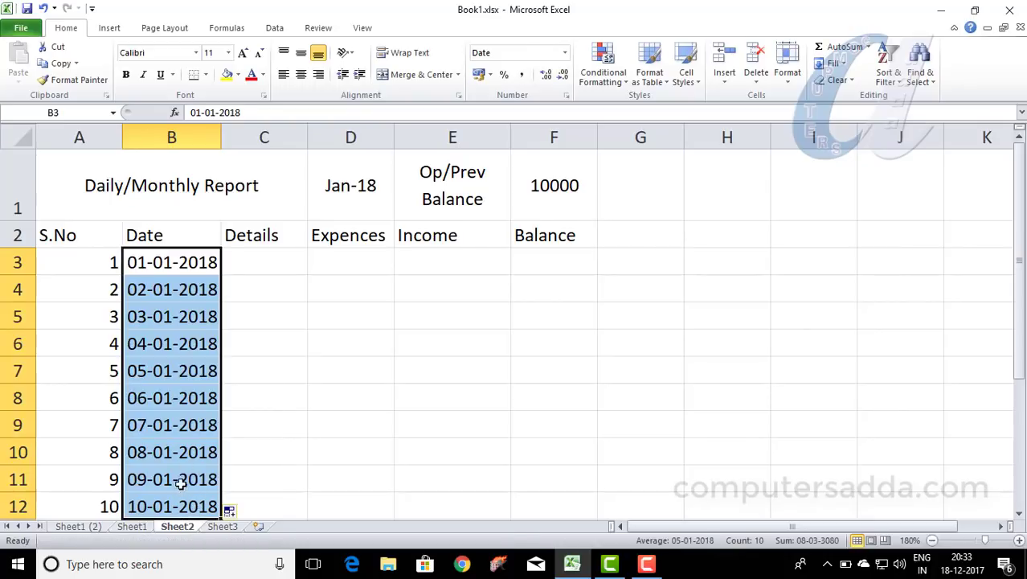
drag(307, 137, 428, 139)
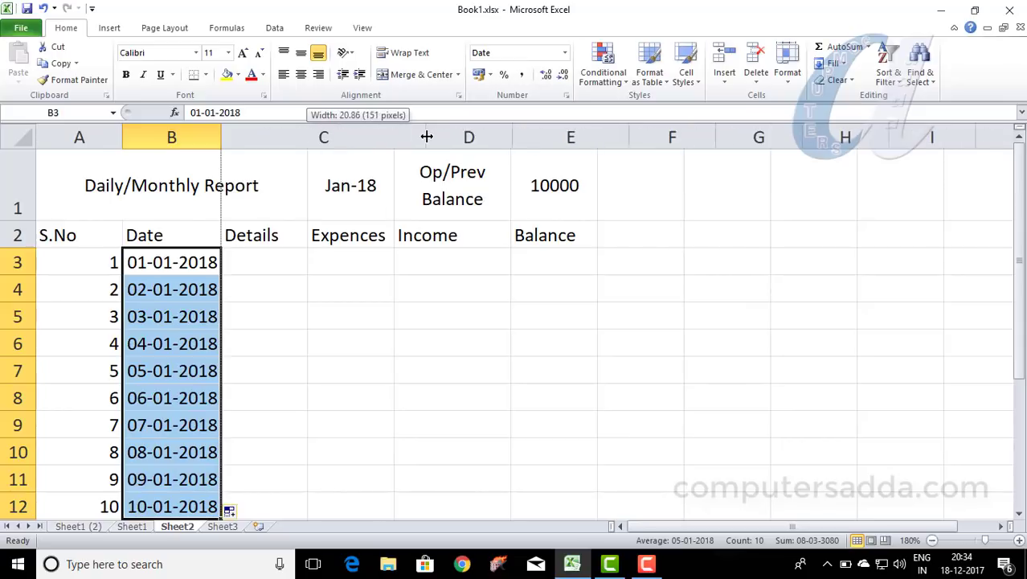
click(254, 260)
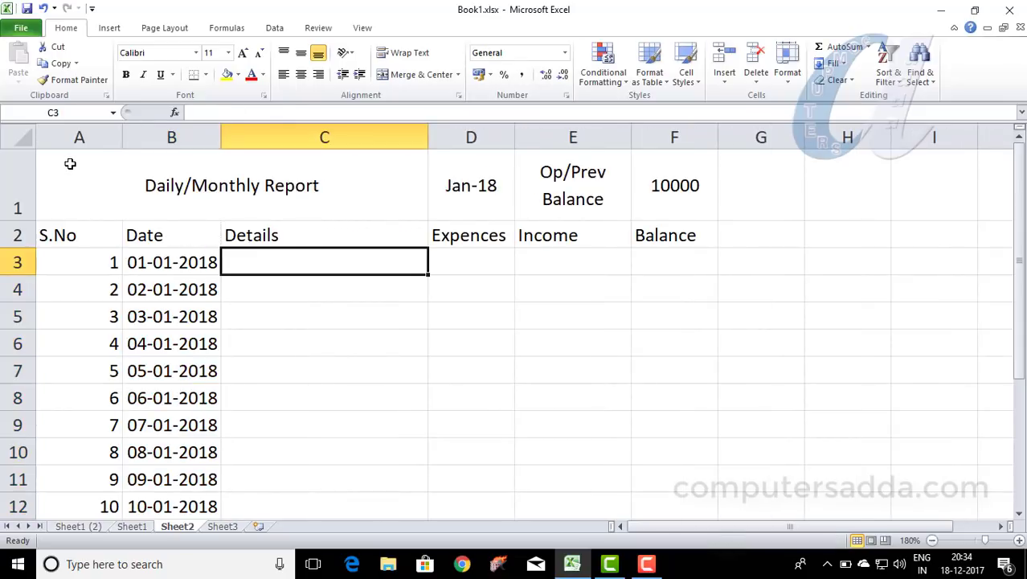
Step: Apply All Borders to the table A1:F12
drag(70, 163, 672, 501)
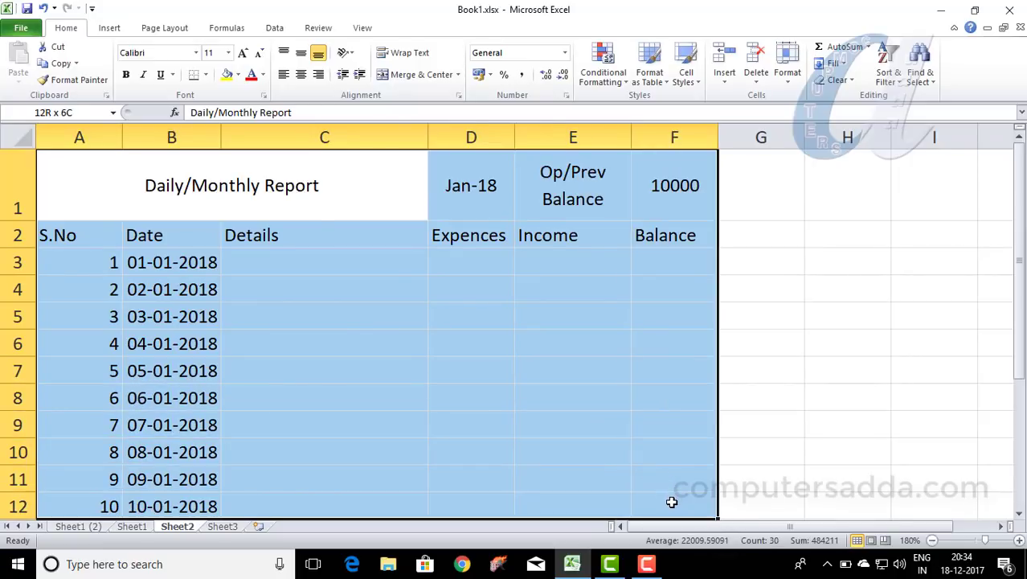
click(207, 75)
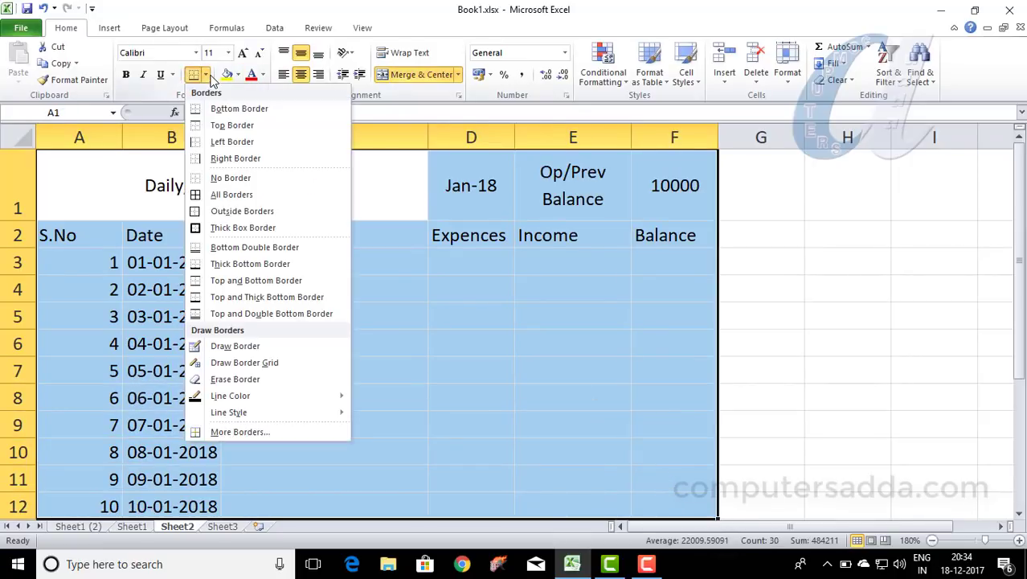
click(232, 194)
Step: Style the row 1 cells: purple title, red Jan-18, orange opening balance cells
click(225, 183)
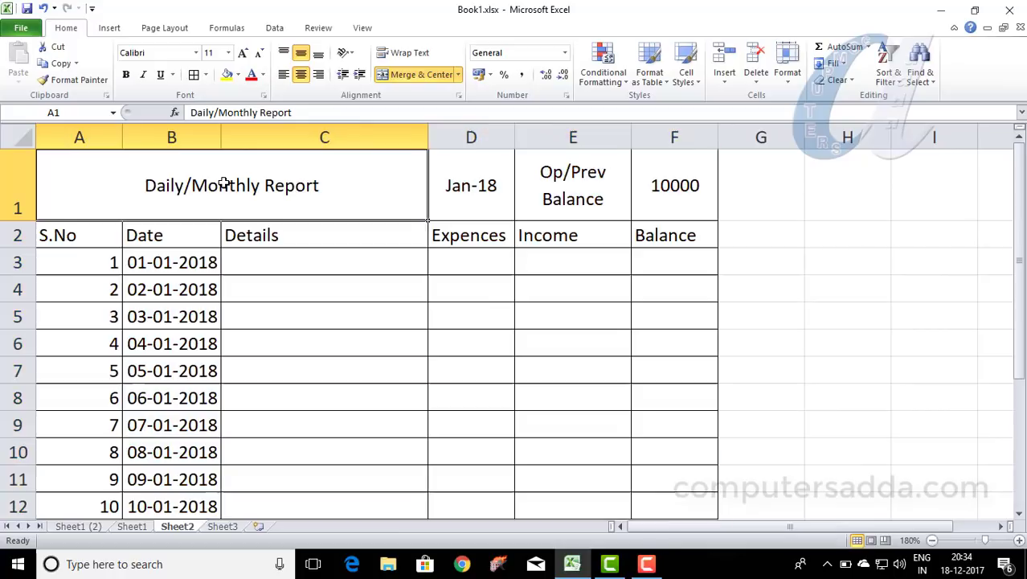
click(685, 69)
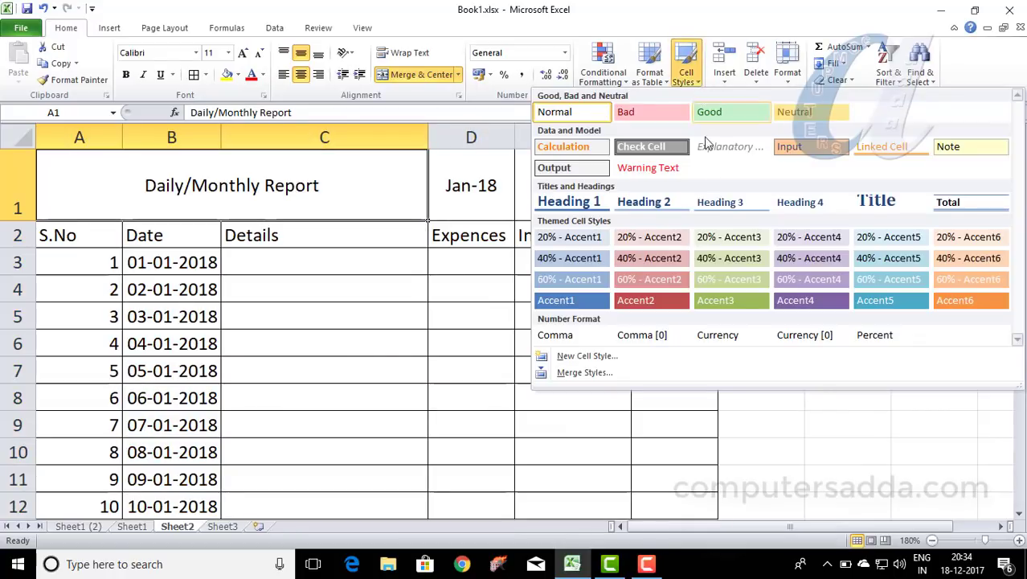
click(795, 299)
click(475, 183)
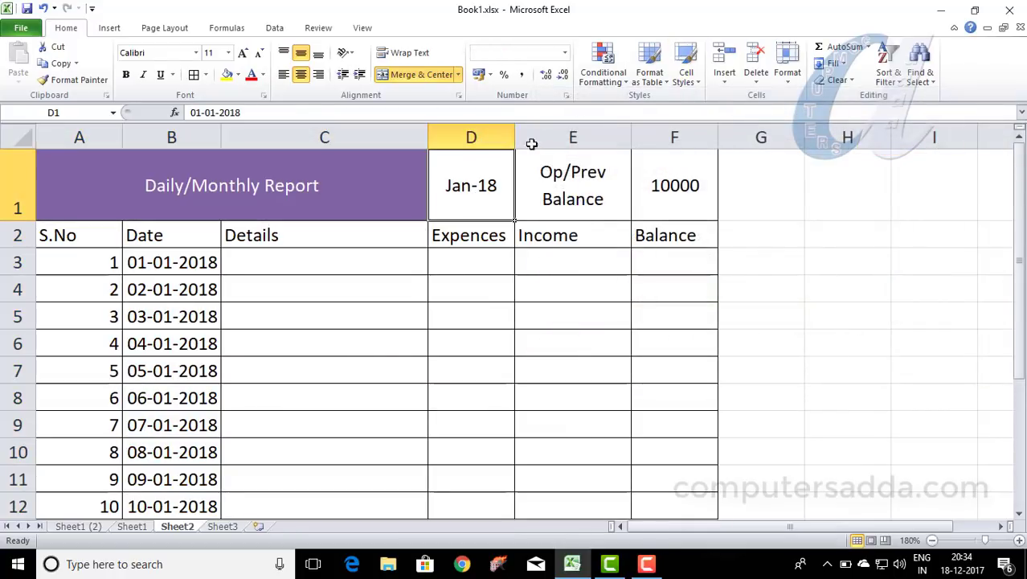
click(688, 69)
click(651, 299)
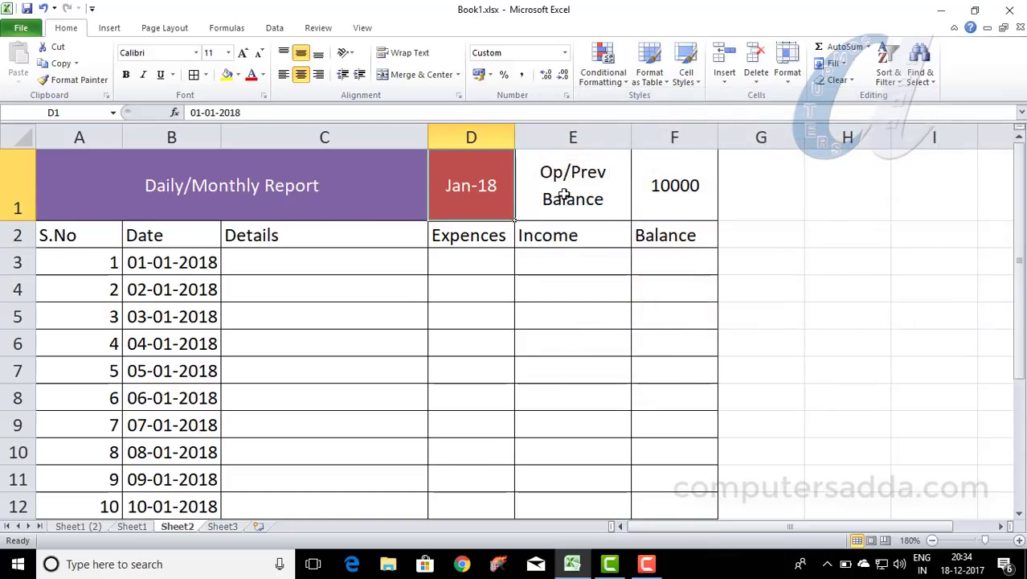
drag(565, 195, 680, 191)
click(686, 69)
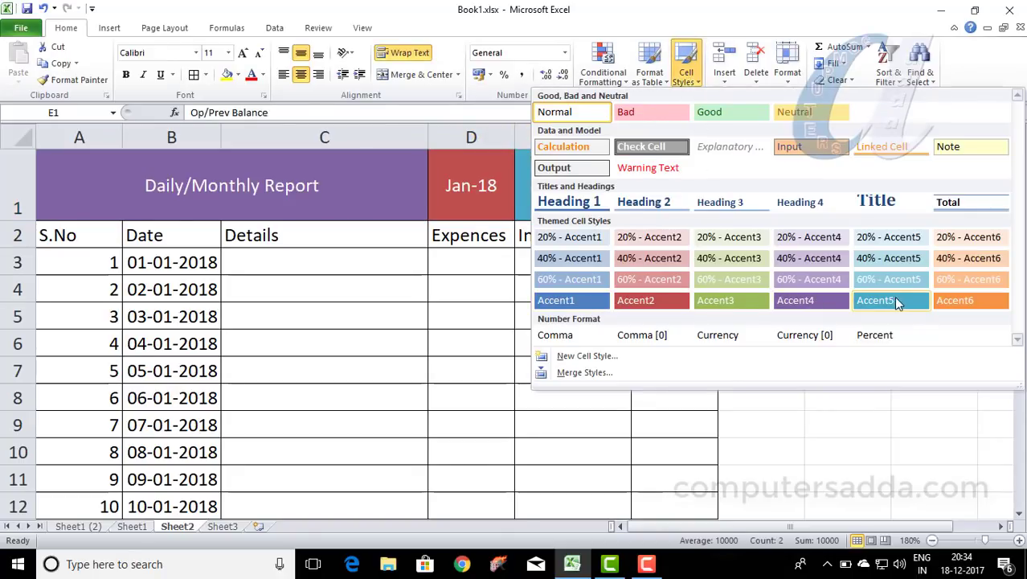
click(868, 300)
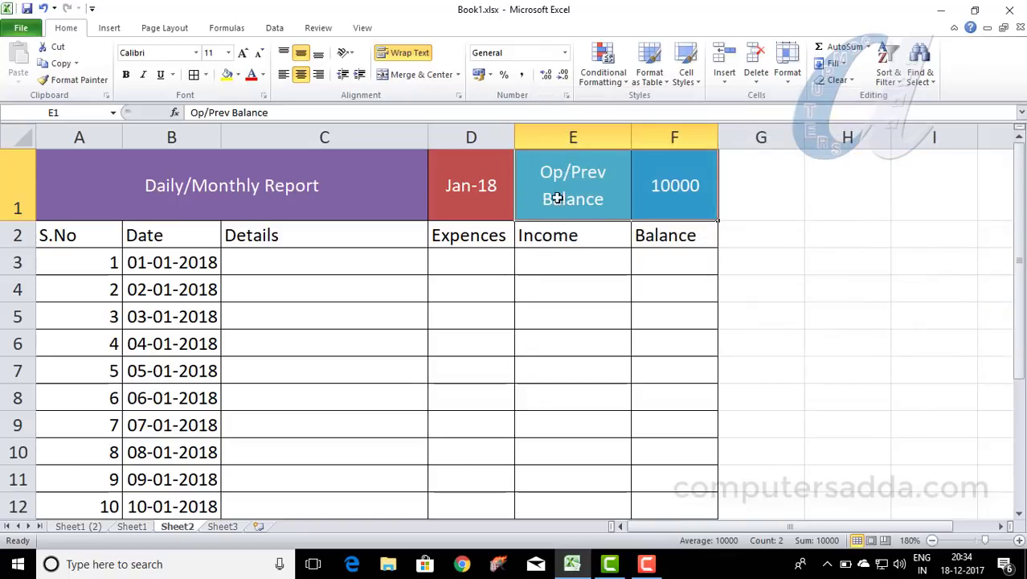
click(697, 84)
click(974, 293)
Step: Make the row 1 headings bold with a larger font
drag(232, 183, 640, 196)
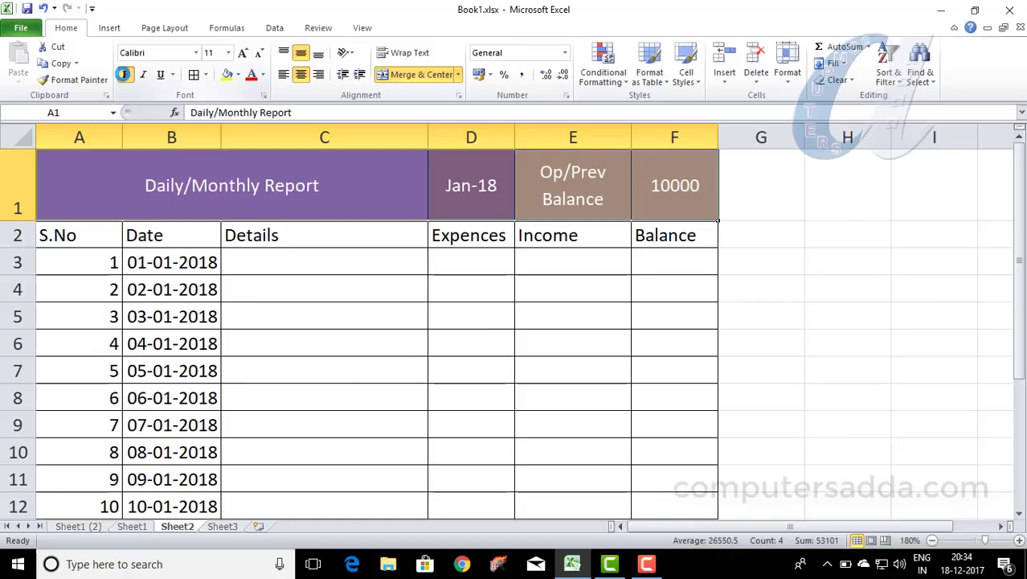
click(125, 74)
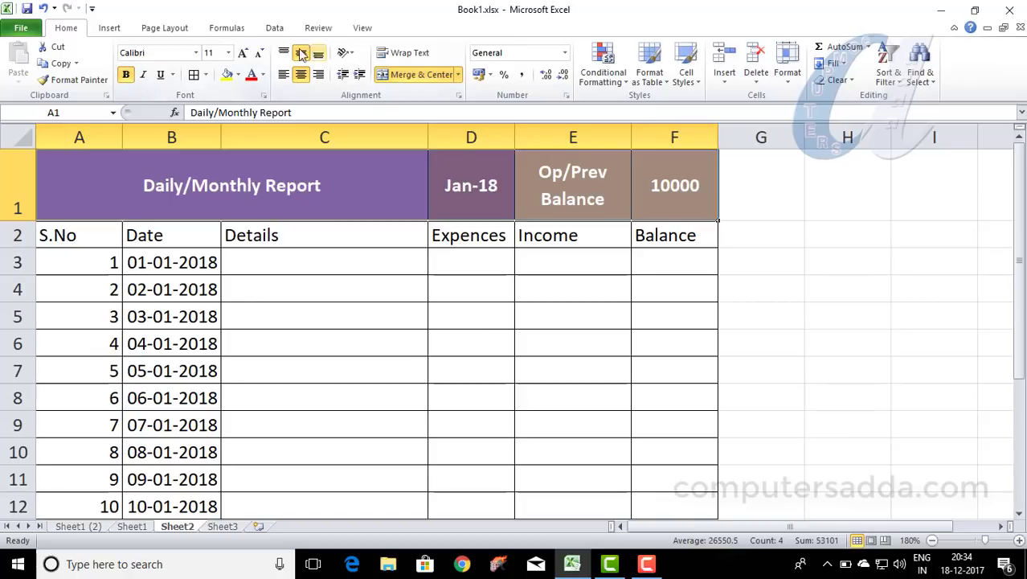
click(244, 54)
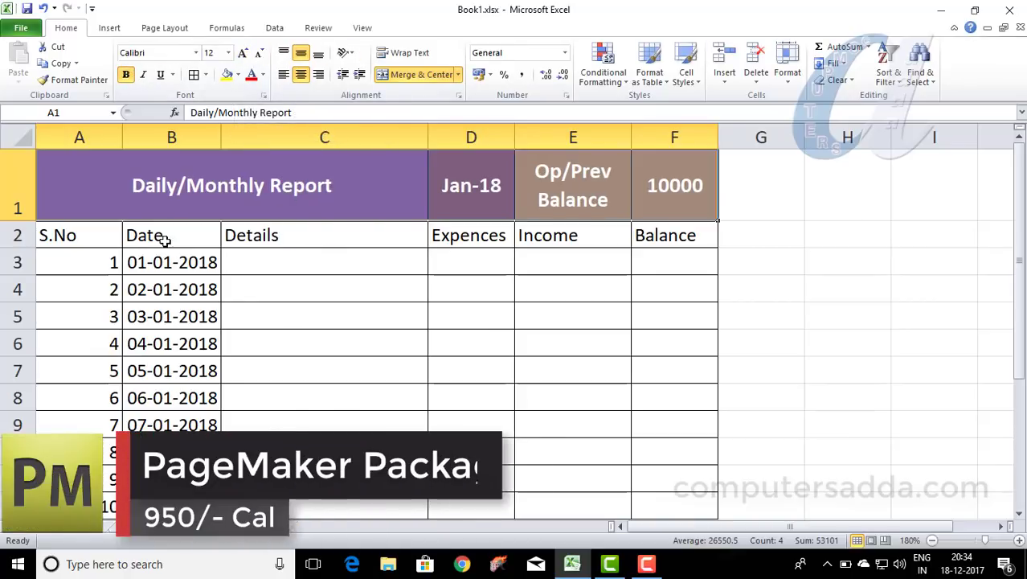
Step: Give the row 2 headings the pink Bad style and widen column D
drag(96, 235, 707, 236)
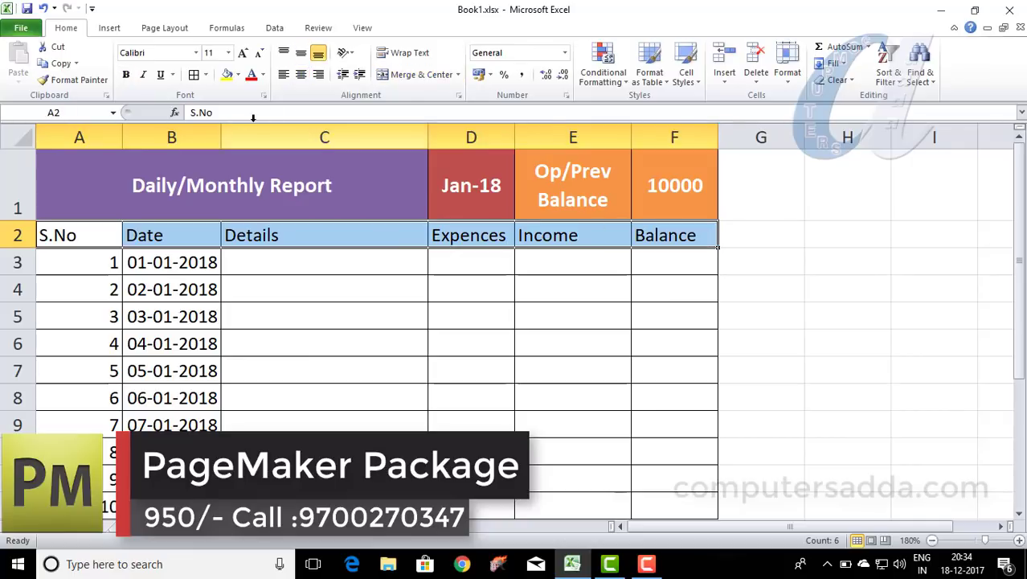
click(685, 71)
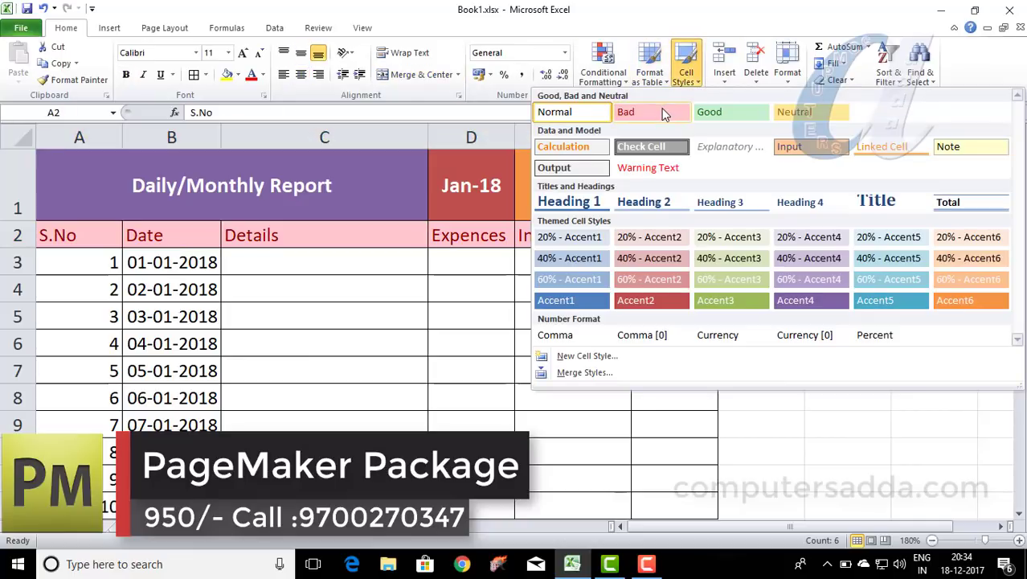
click(661, 113)
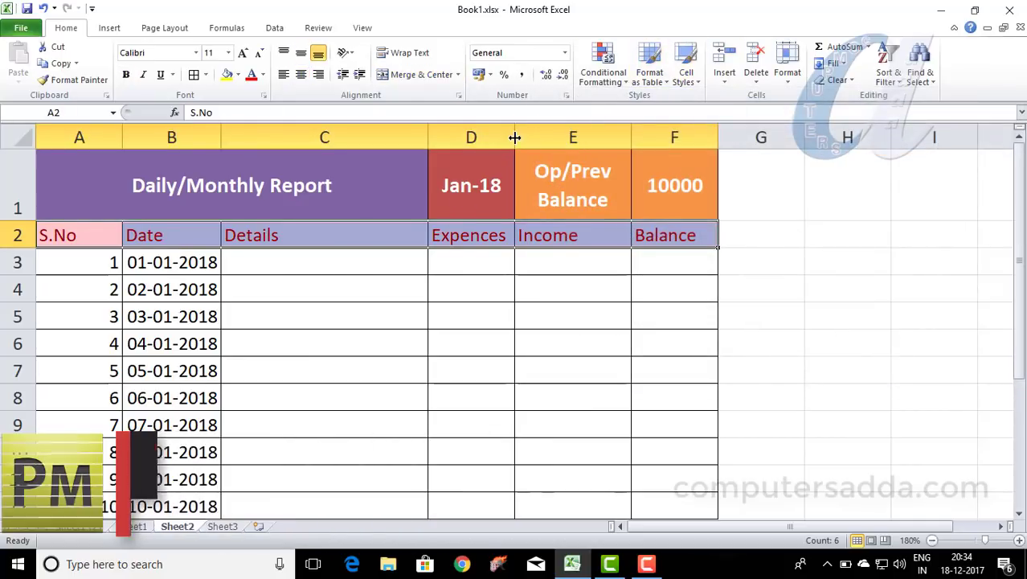
drag(533, 138, 534, 139)
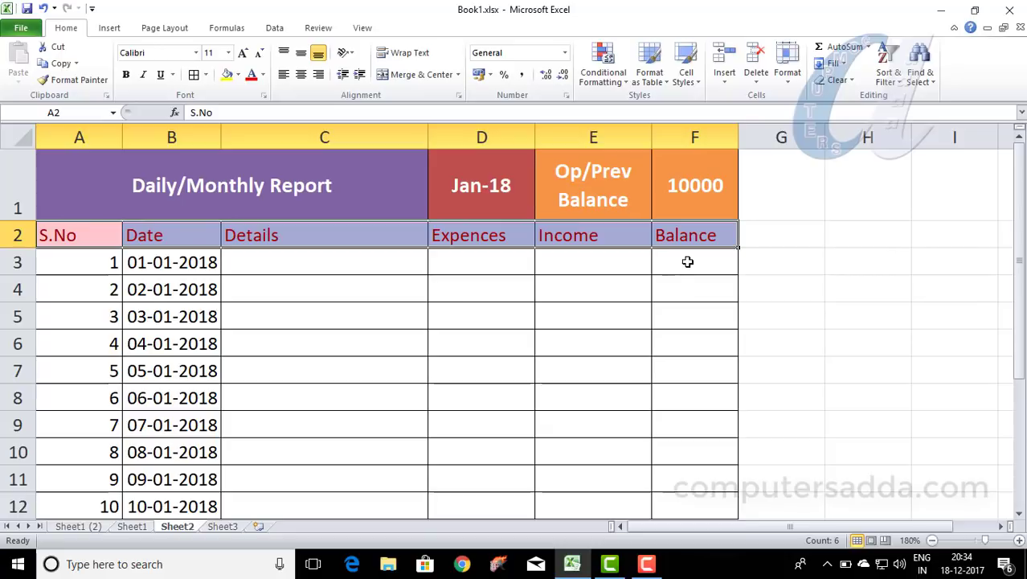
click(689, 263)
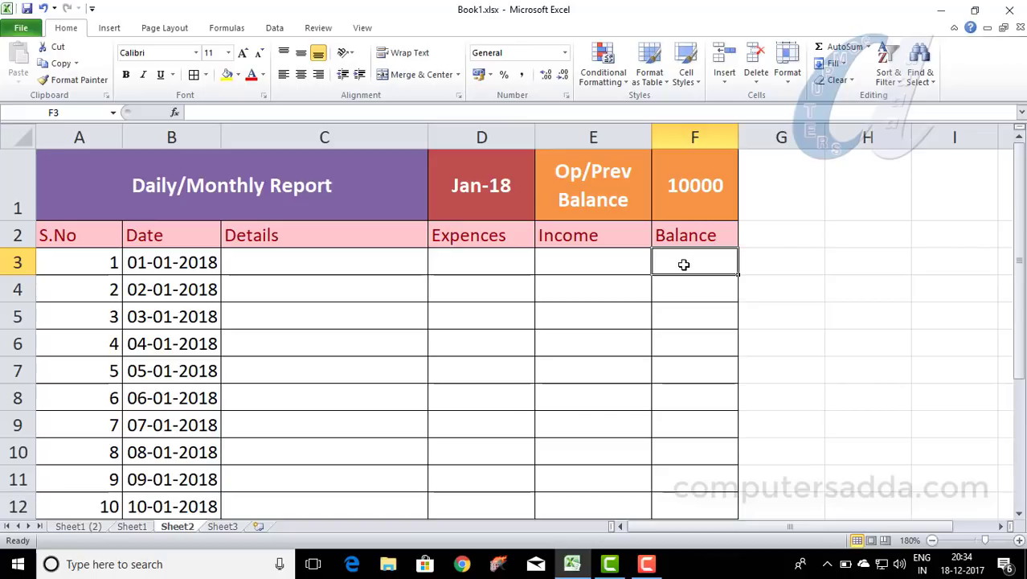
Step: Put a simple =F1 formula in F3 and check it against D3 and E3
text(=)
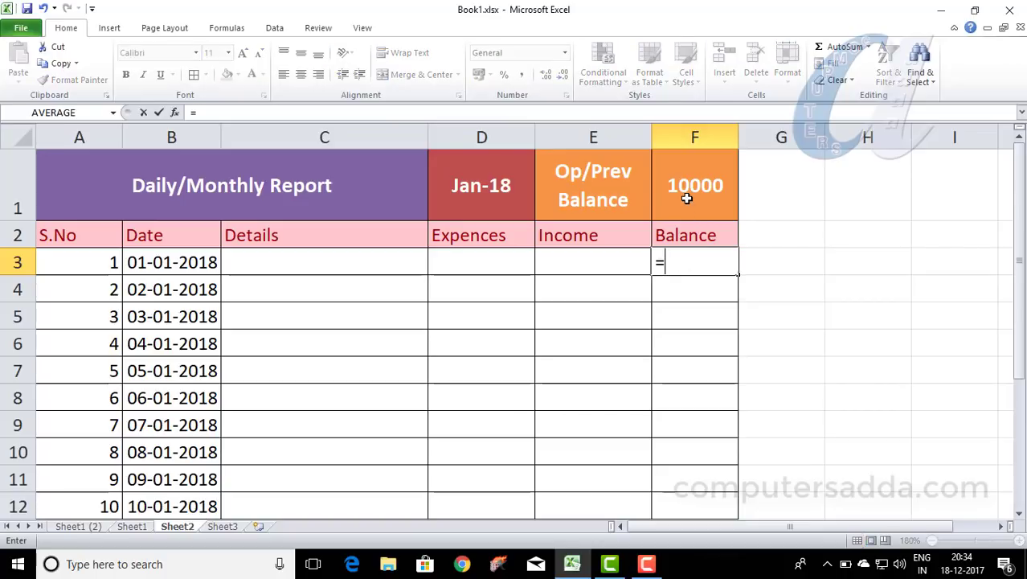
click(683, 196)
key(Return)
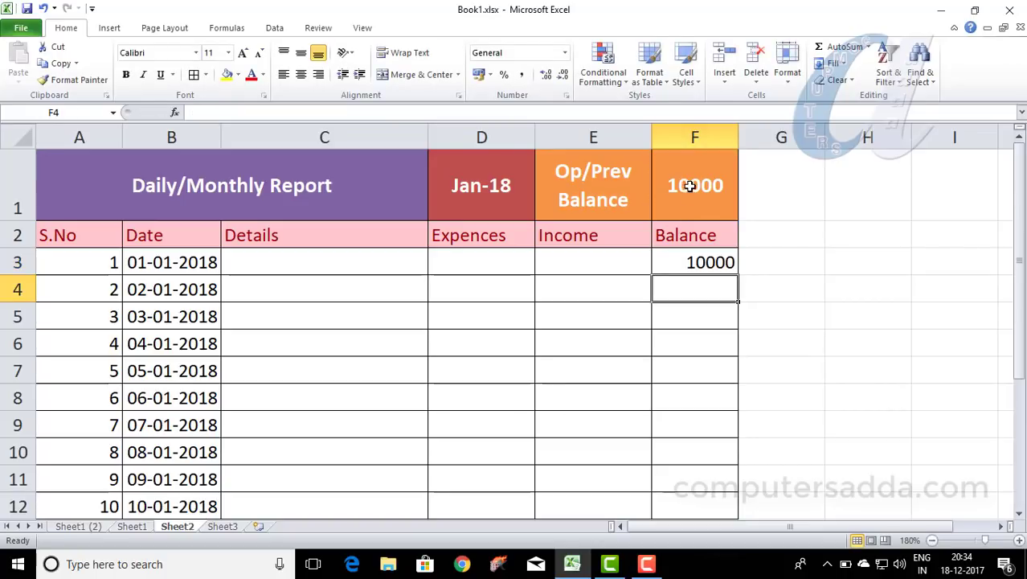
click(691, 262)
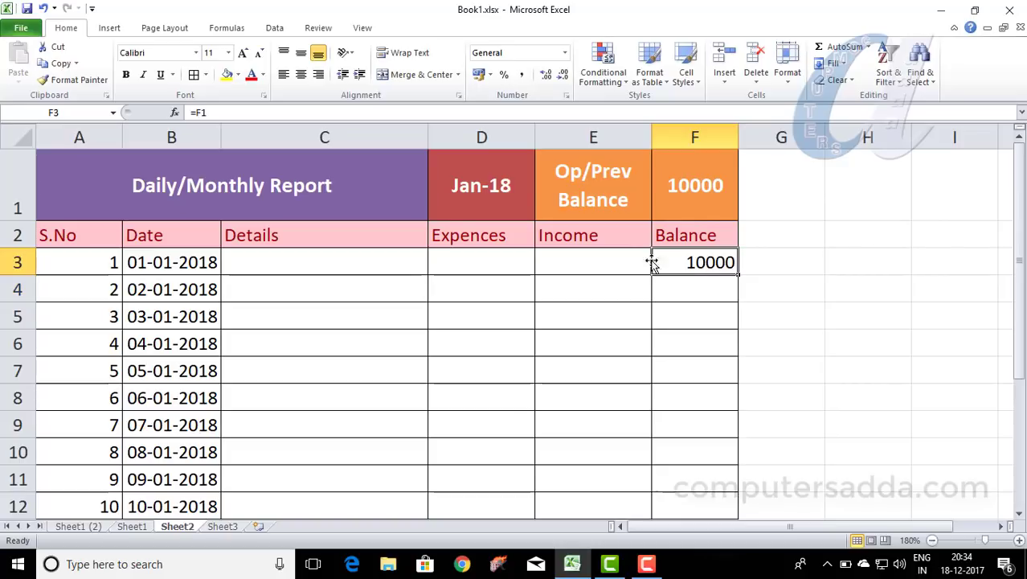
click(575, 263)
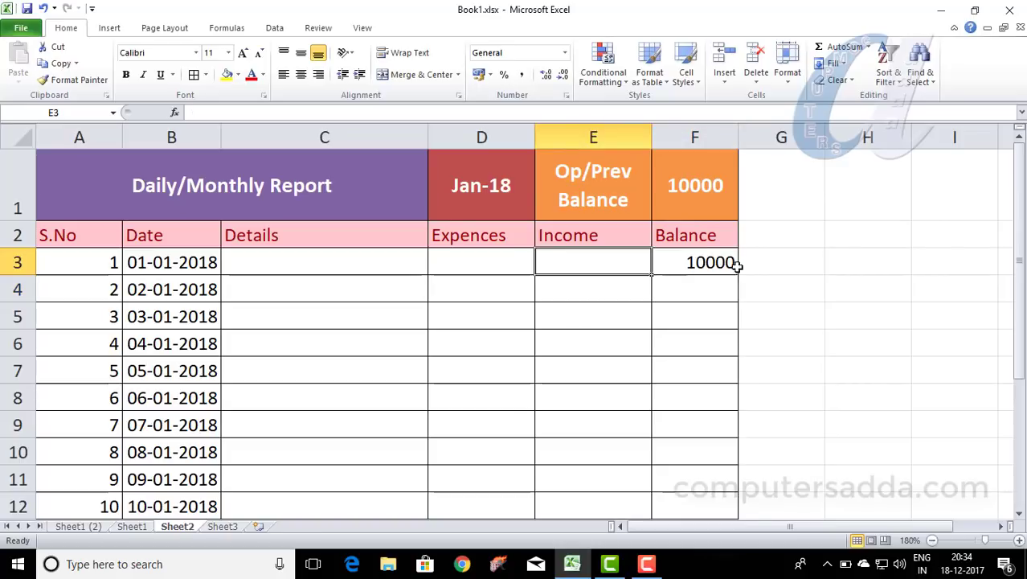
click(711, 263)
click(515, 272)
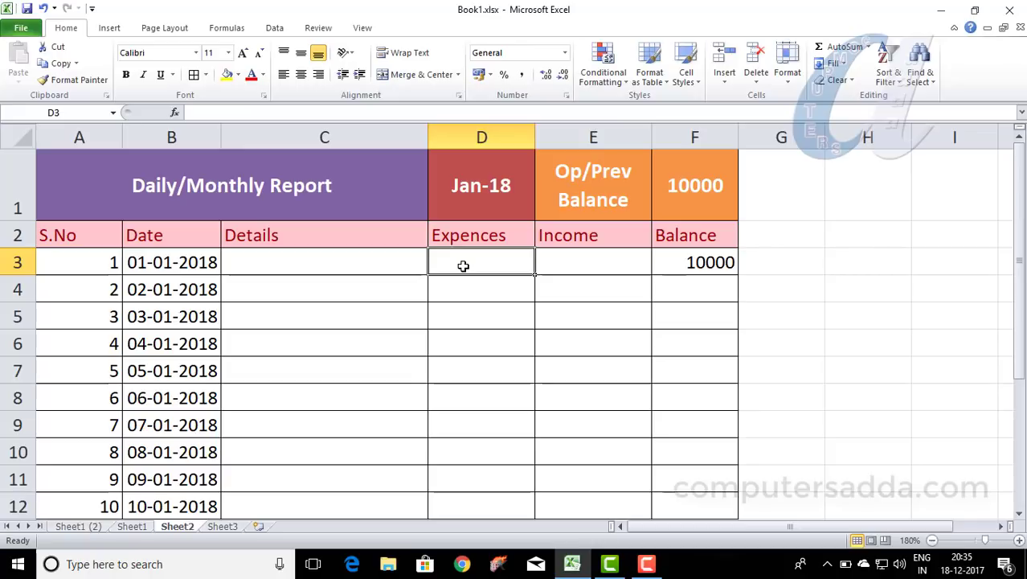
click(689, 263)
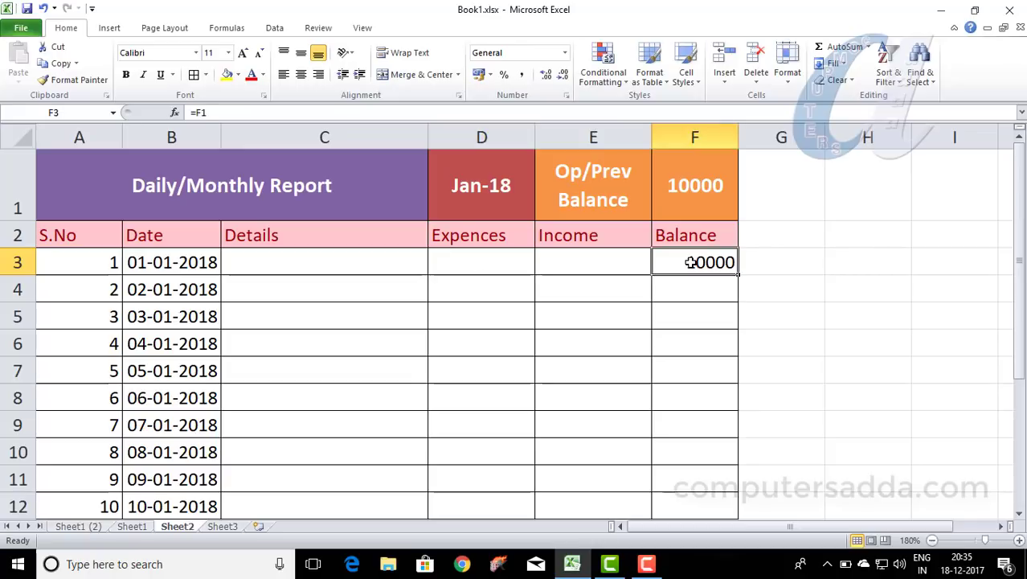
click(629, 262)
click(702, 263)
click(482, 265)
click(701, 263)
Step: Replace it with =F1+E3-D3, giving a first-day balance of 10000
key(Delete)
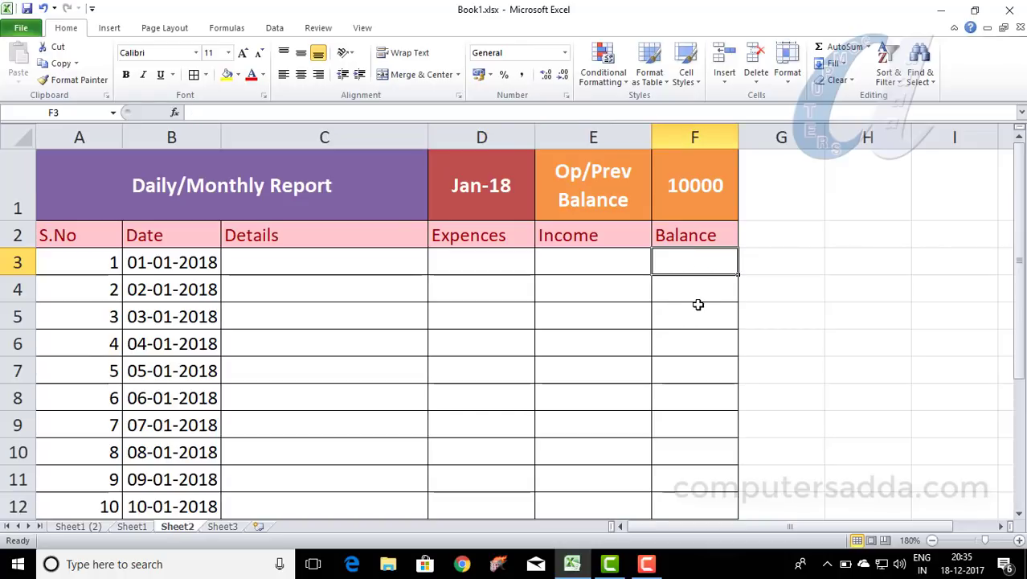
text(=)
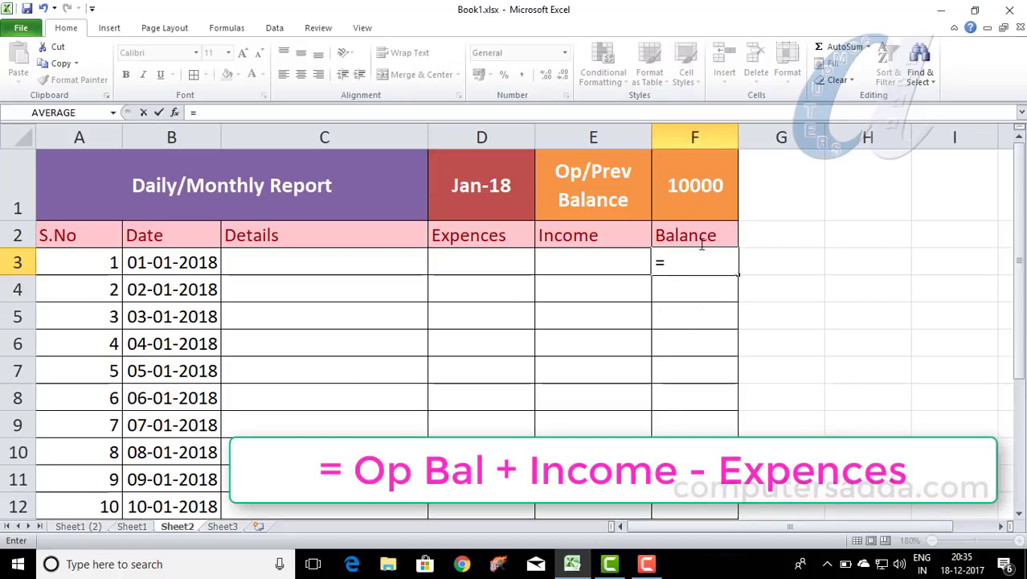
click(682, 196)
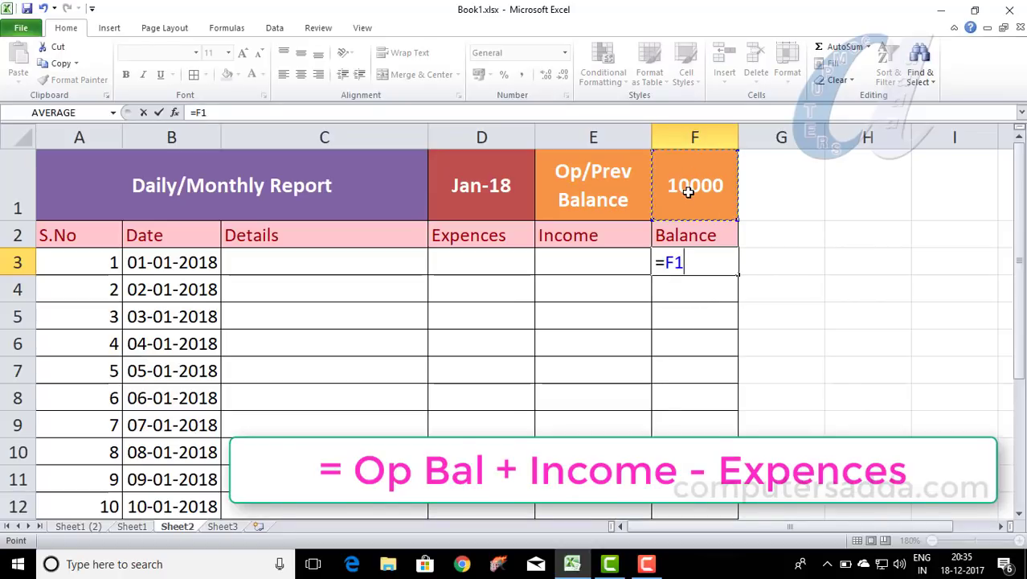
text(+)
click(583, 262)
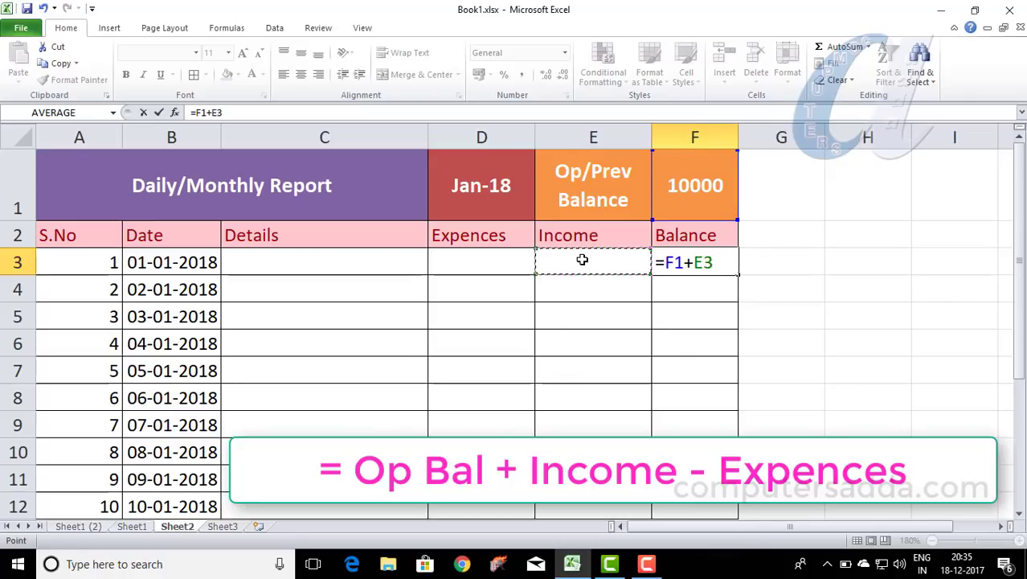
text(-)
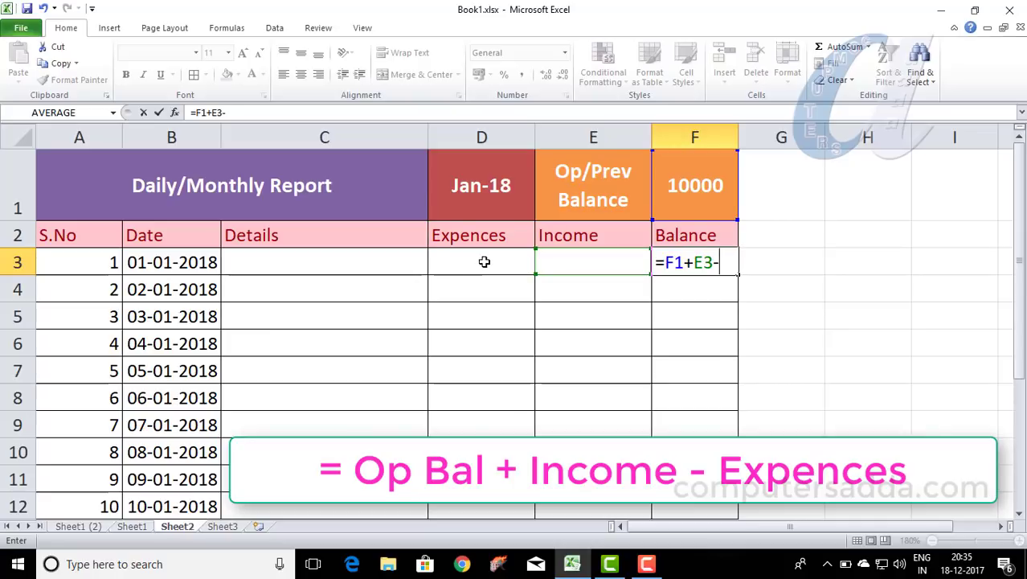
click(484, 262)
key(Return)
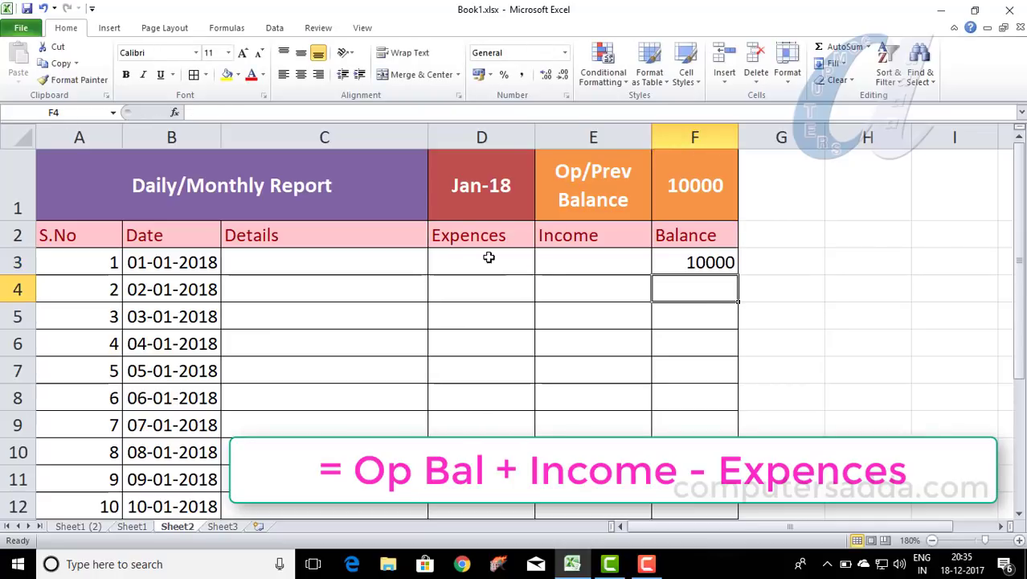
click(693, 262)
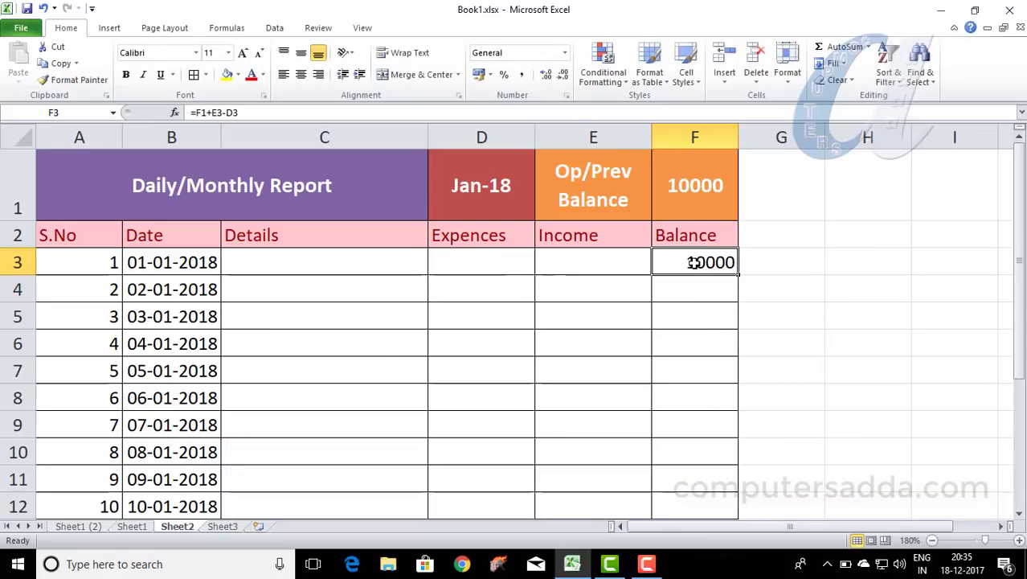
Step: Enter 'Rent pay' with a 3000 expense in row 3, dropping its balance to 7000
click(348, 269)
text(Re)
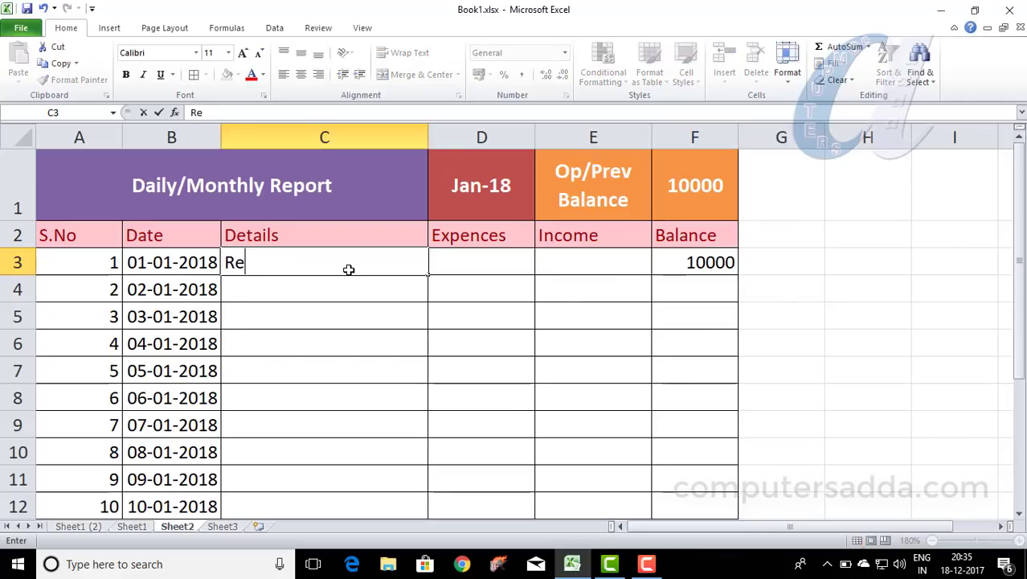
text(nt p)
text(ay)
key(Tab)
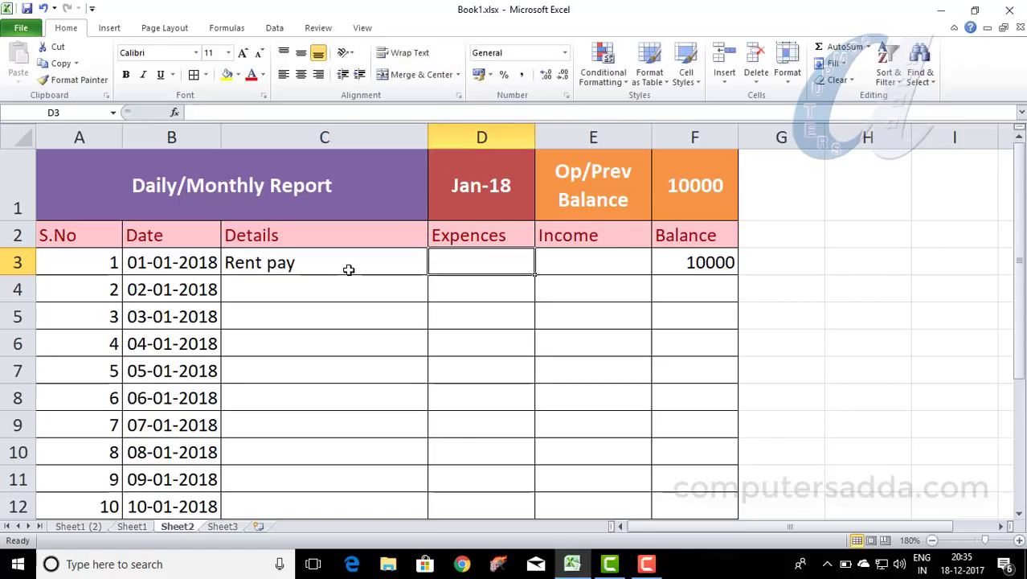
text(3)
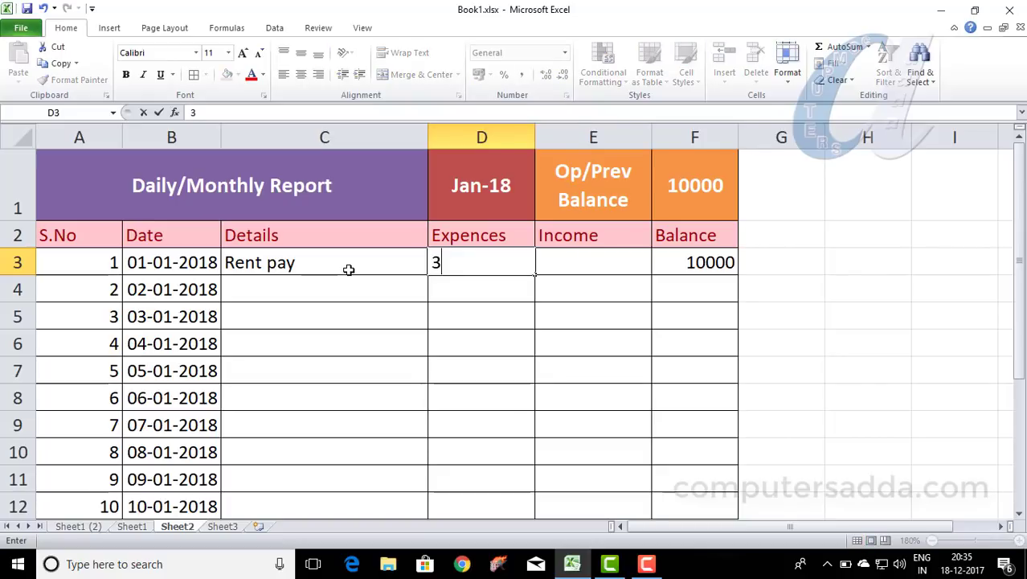
text(000)
key(Tab)
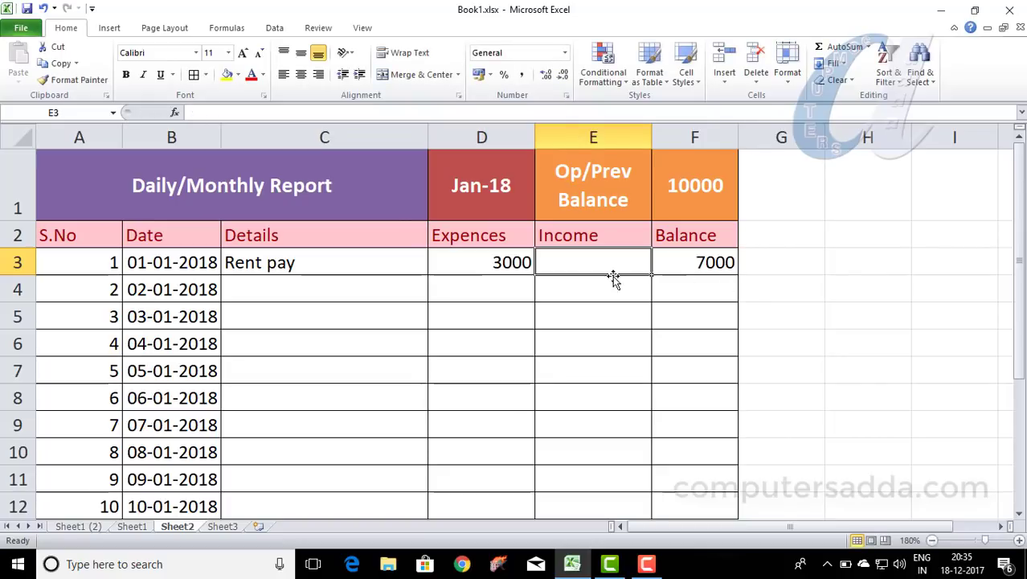
key(Return)
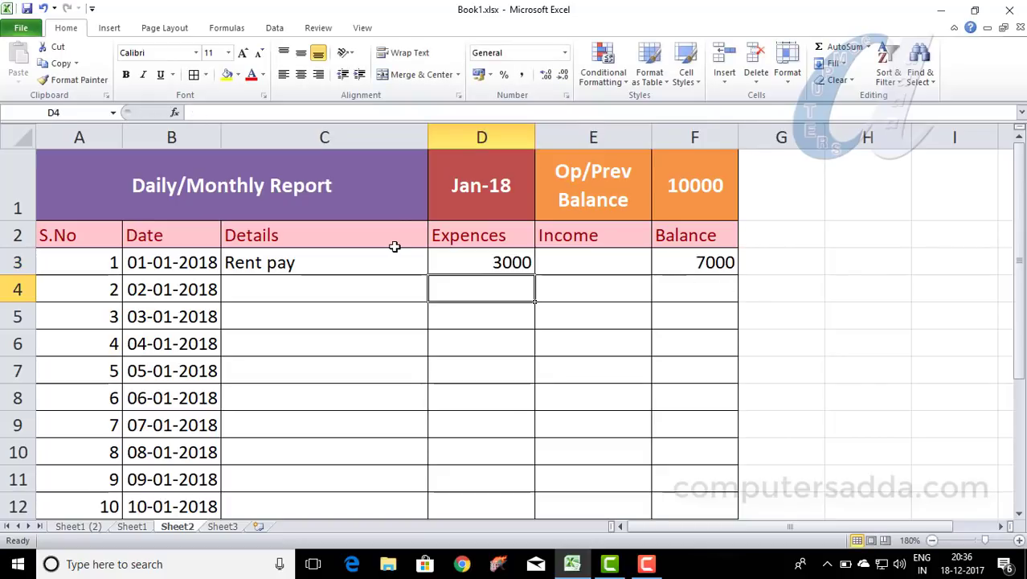
Step: Enter =F3+E4-D4 in F4 to carry the 7000 balance into row 4
click(711, 290)
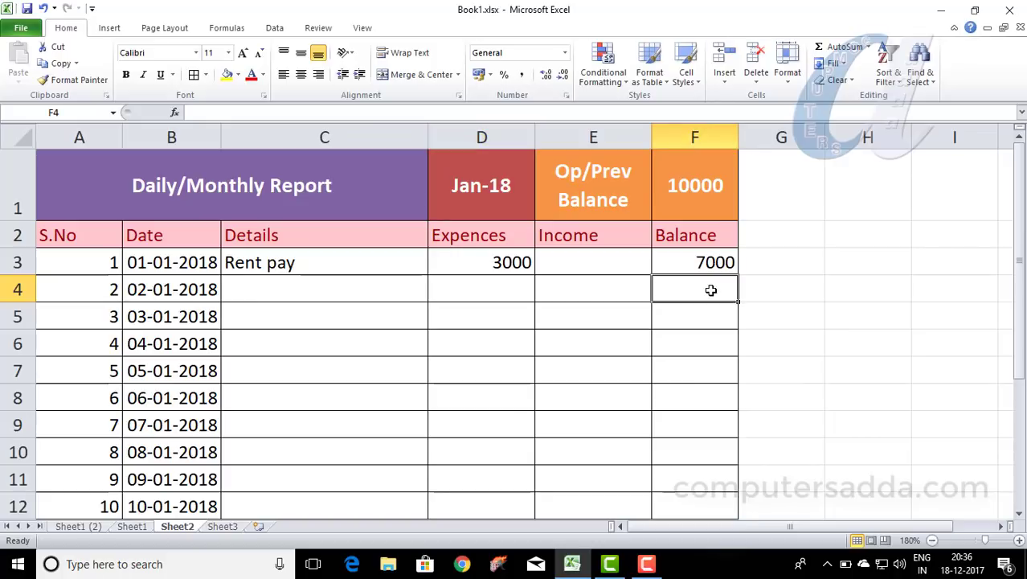
text(=)
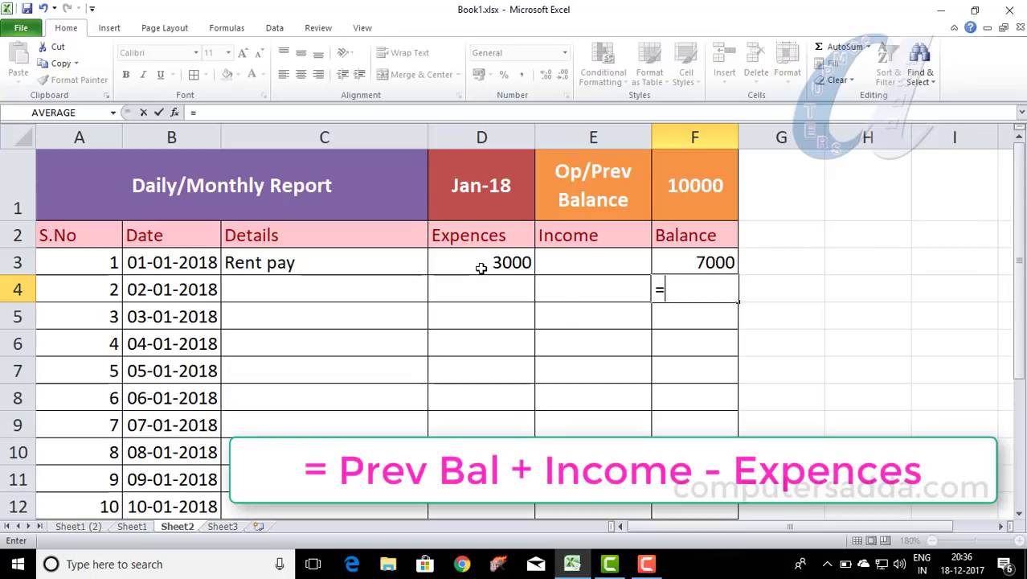
click(705, 264)
text(+)
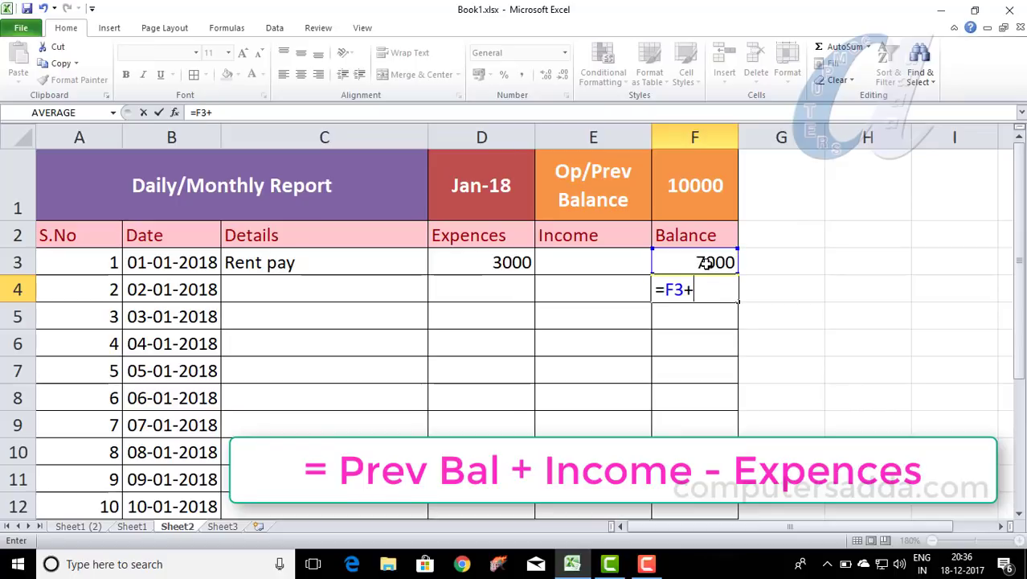
click(601, 290)
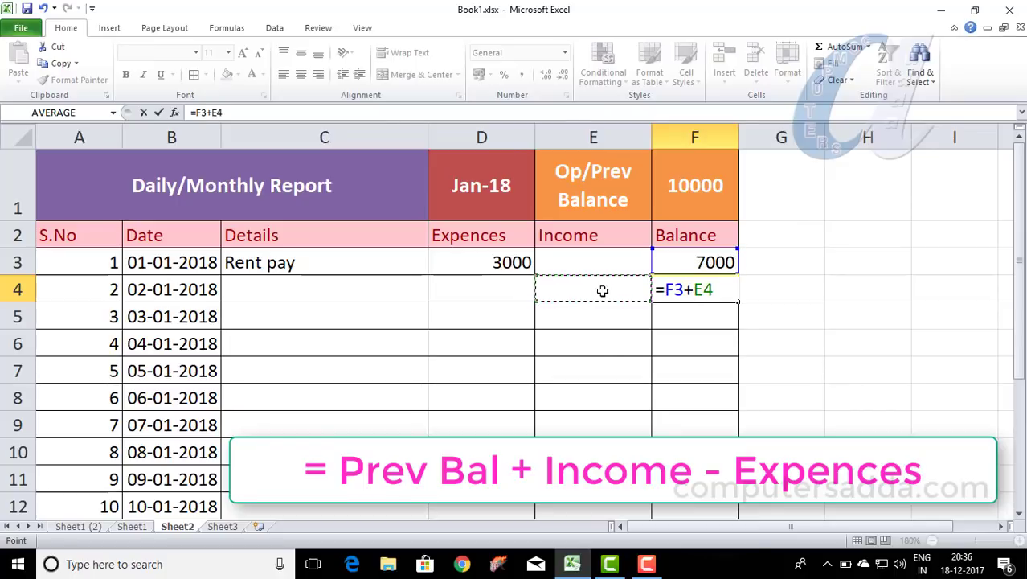
text(-)
click(477, 289)
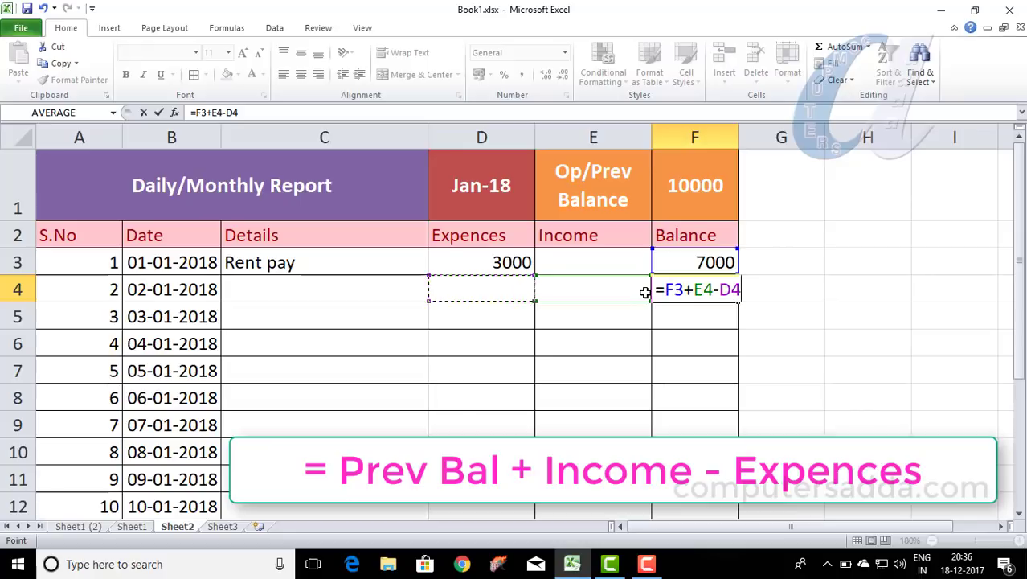
key(Return)
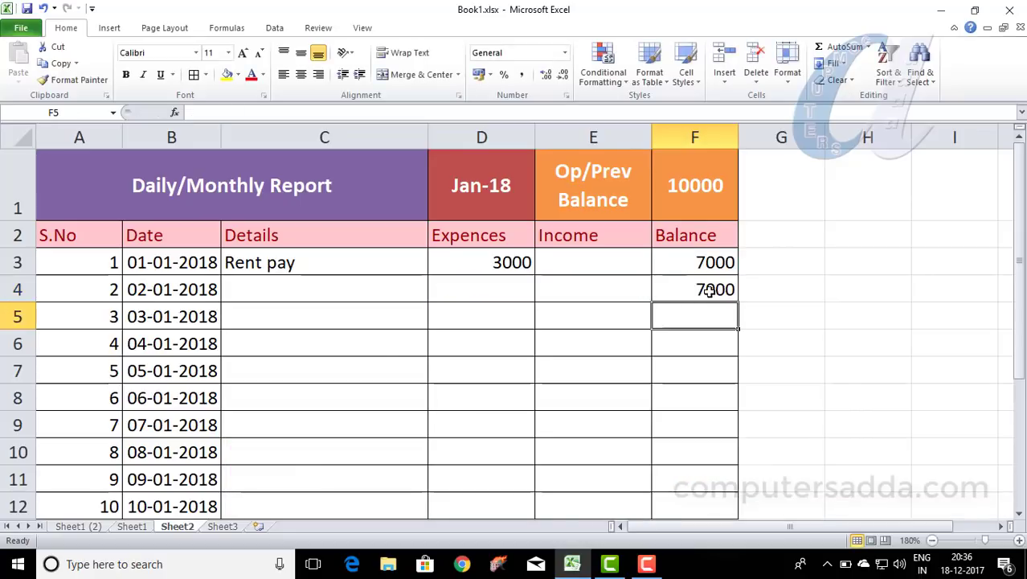
click(698, 289)
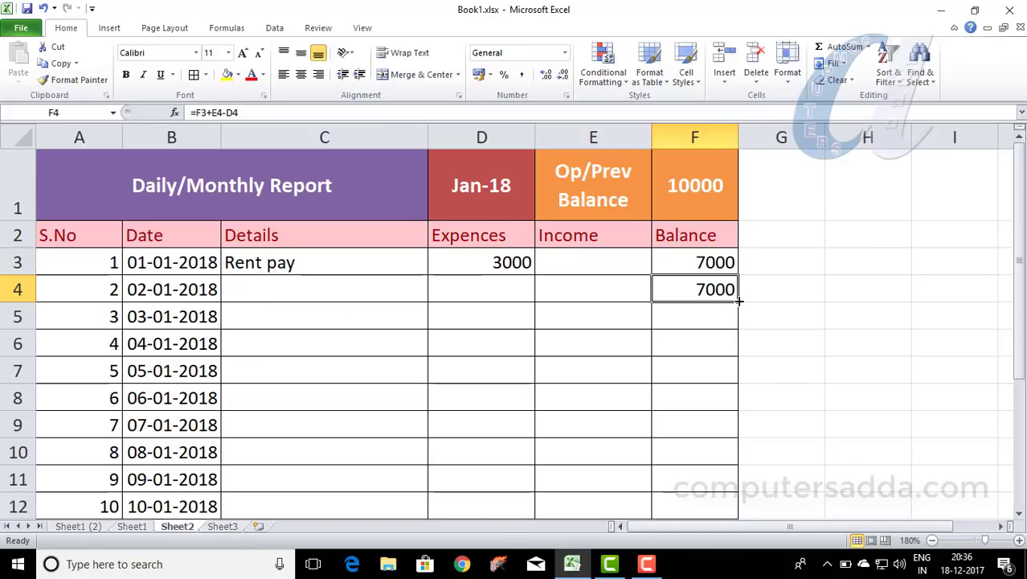
Step: Fill F4's balance formula down to F12, which reads =F11+E12-D12 and shows 7000
drag(738, 300, 738, 515)
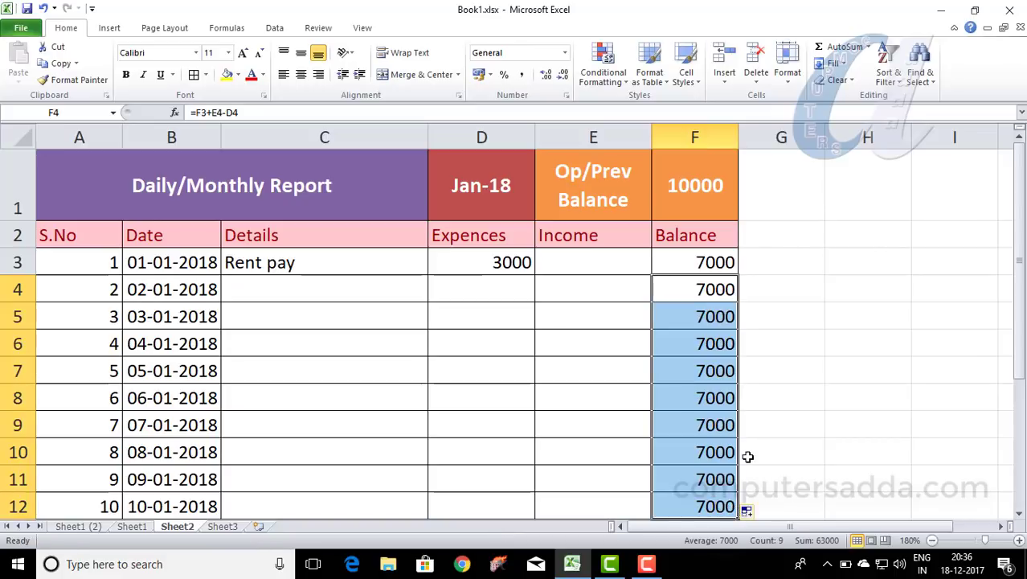
scroll(747, 456, down, 1)
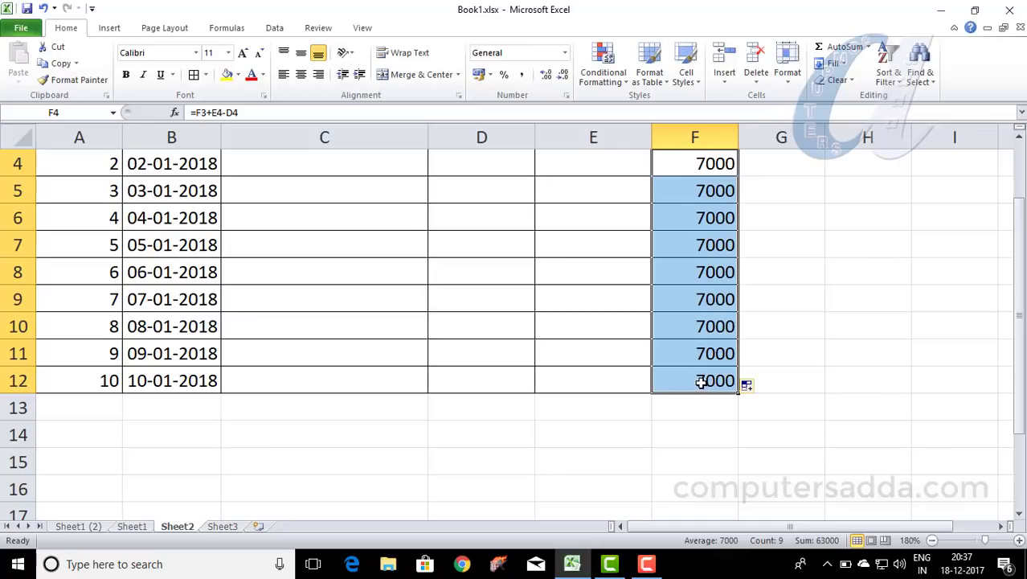
click(701, 382)
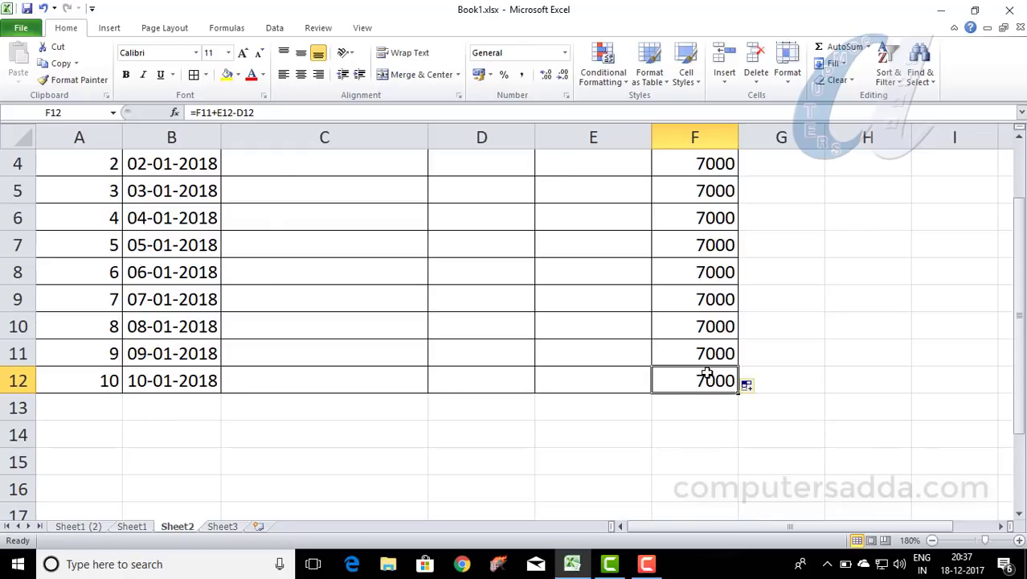
scroll(705, 374, up, 1)
click(786, 186)
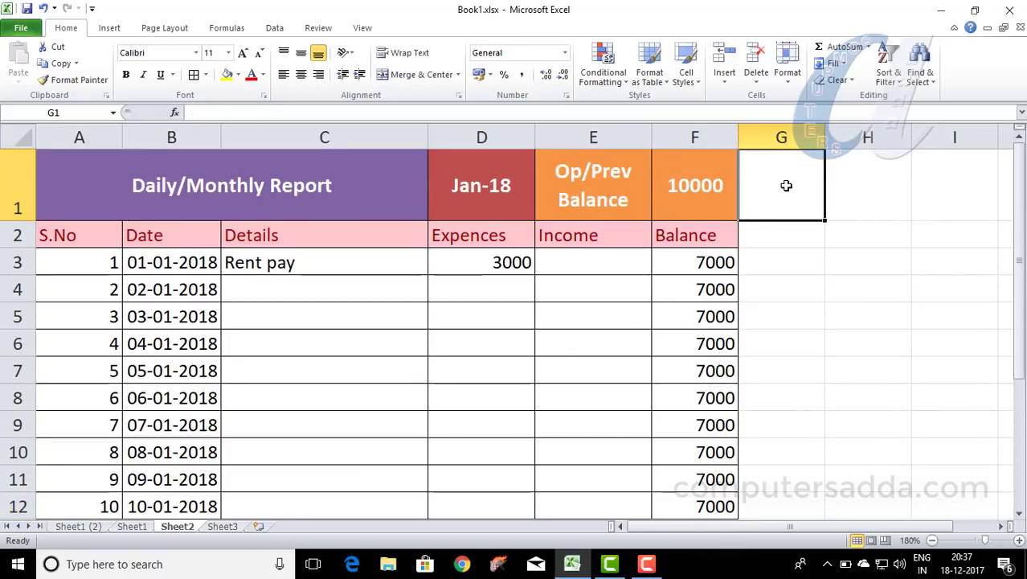
Step: Label G1 'cash balance' and widen column G to fit it
text(cash bal)
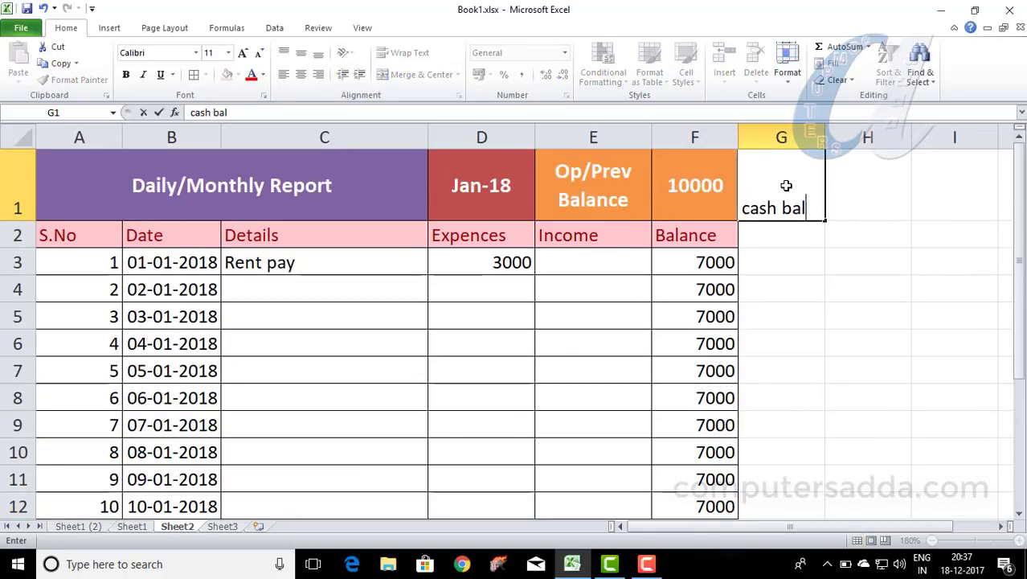
text(ance)
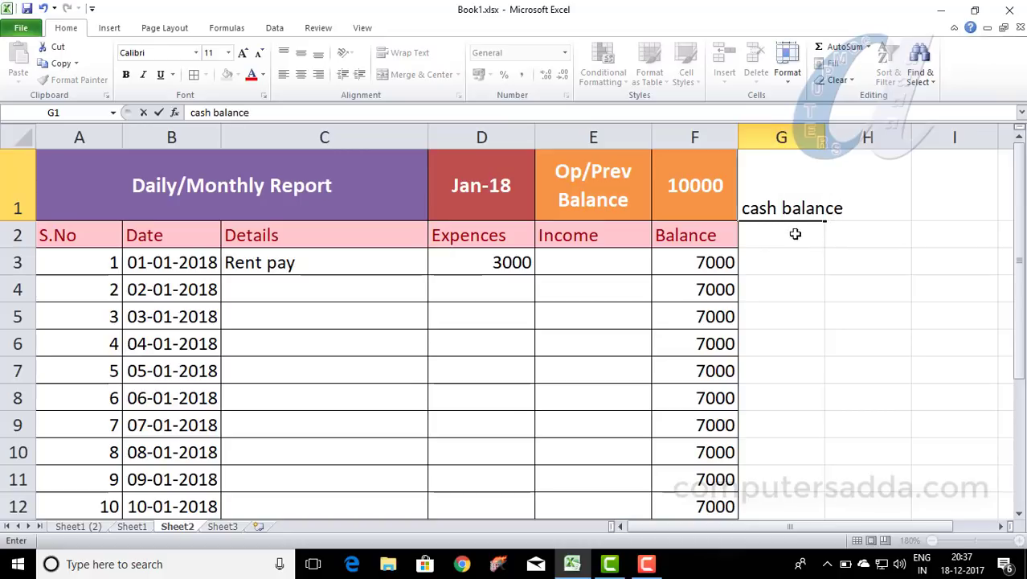
click(794, 234)
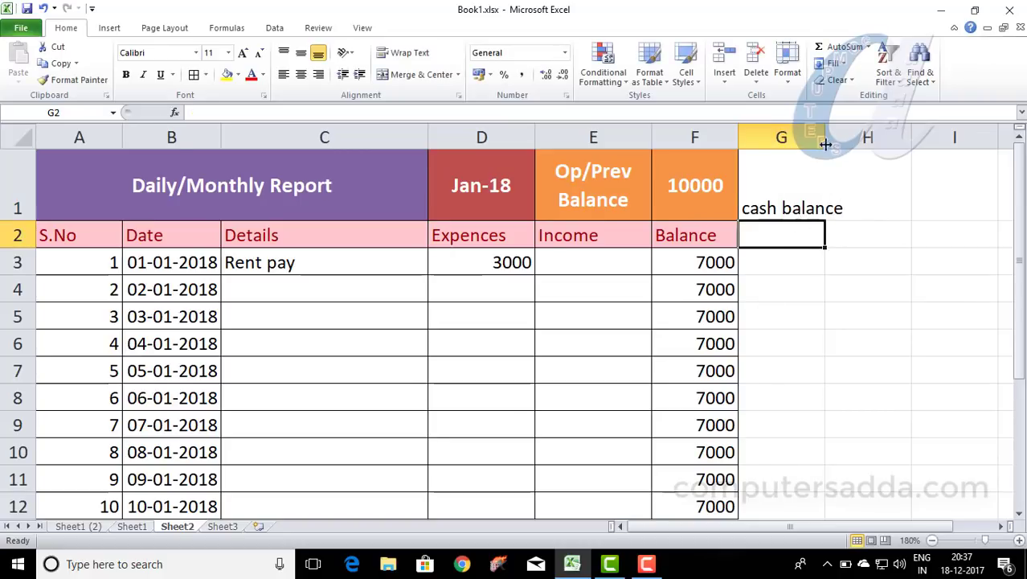
drag(824, 132, 891, 133)
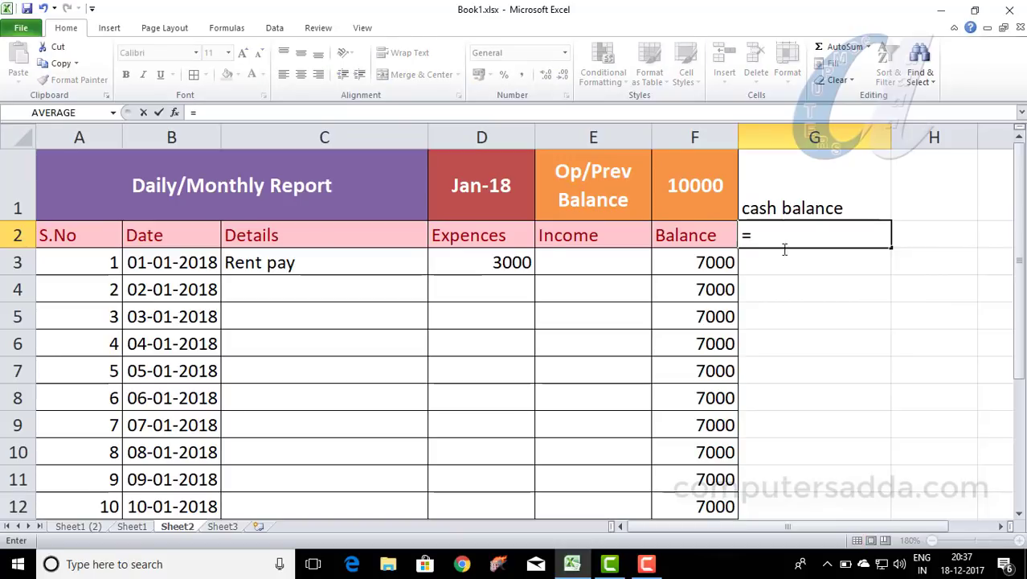
Step: Enter =F12 in G2 so it shows the final balance of 7000
scroll(728, 328, down, 2)
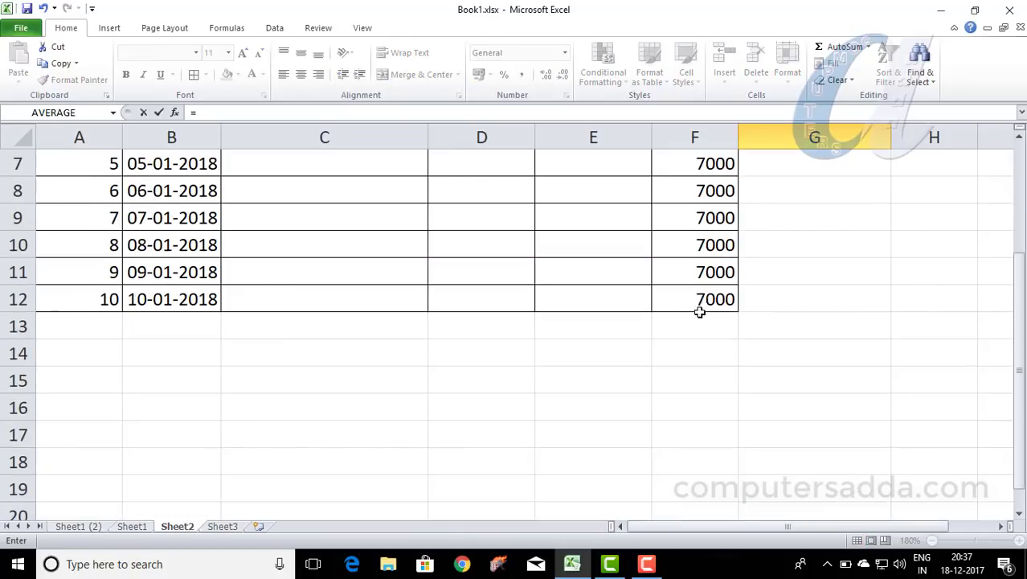
click(700, 303)
scroll(764, 277, up, 2)
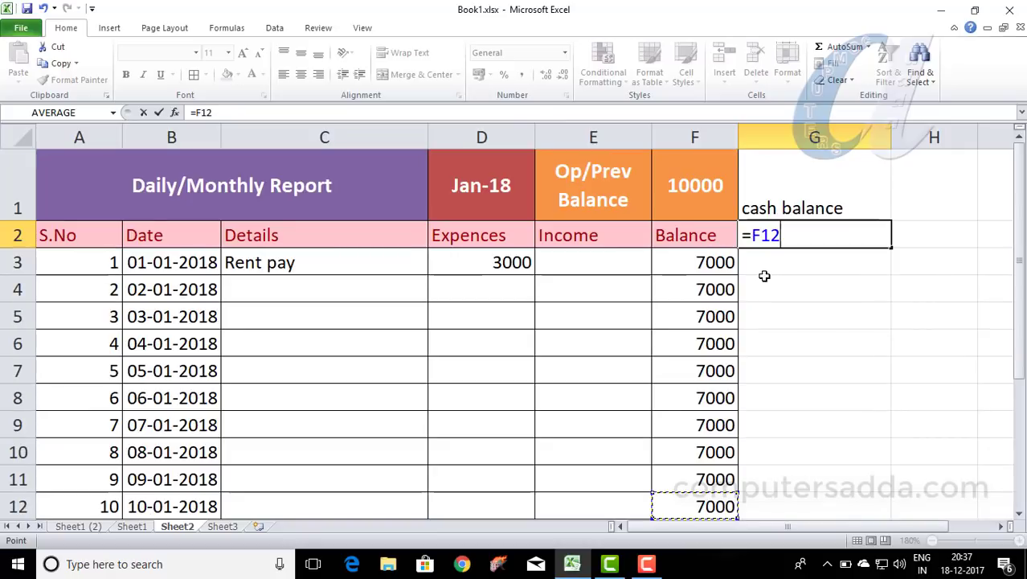
key(Return)
scroll(703, 310, down, 3)
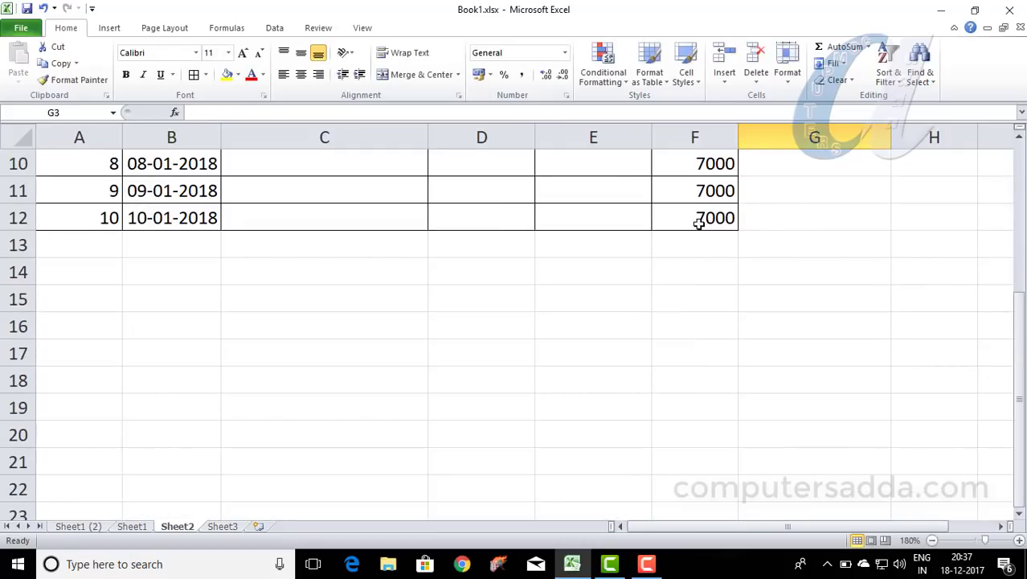
scroll(698, 225, up, 3)
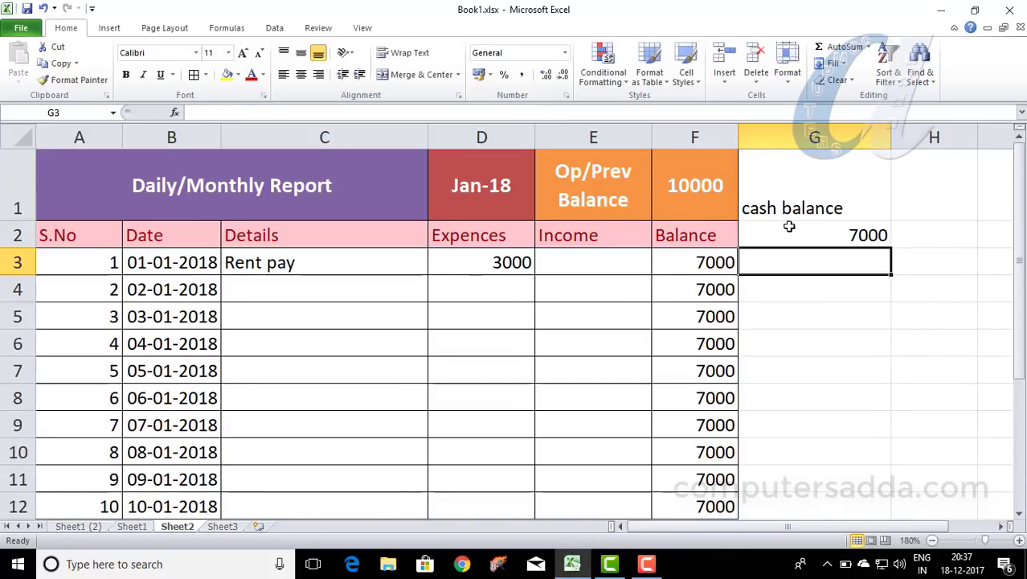
Step: Give G1:G2 the Accent4 style, centred and middle-aligned, font enlarged twice, and bold
drag(783, 190, 784, 233)
click(686, 70)
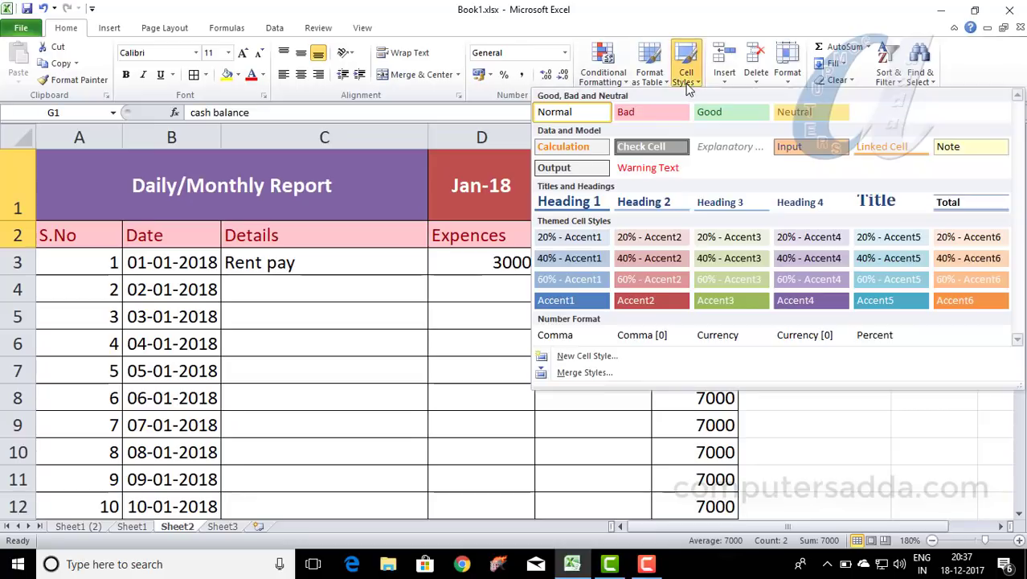
click(822, 300)
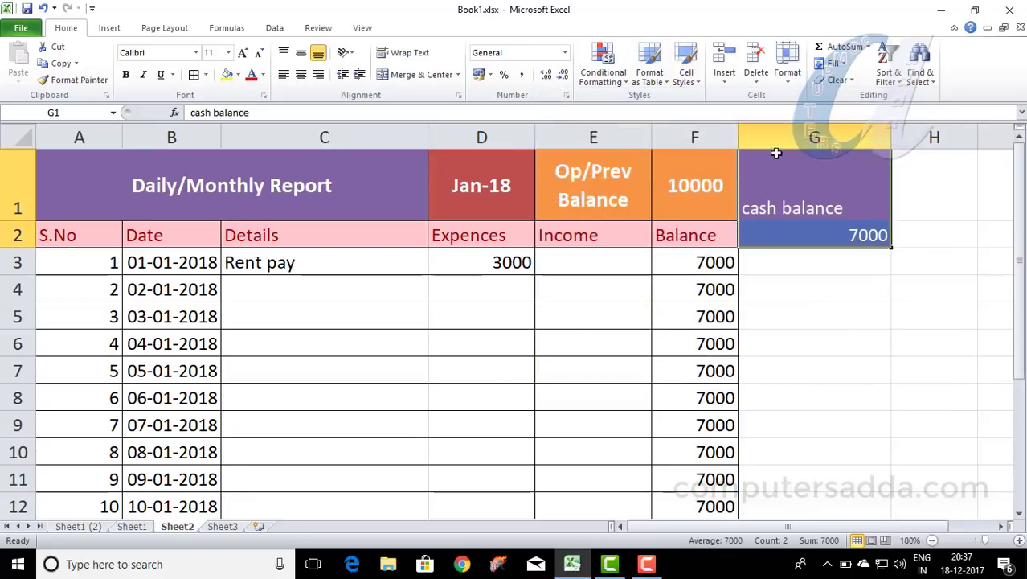
click(300, 74)
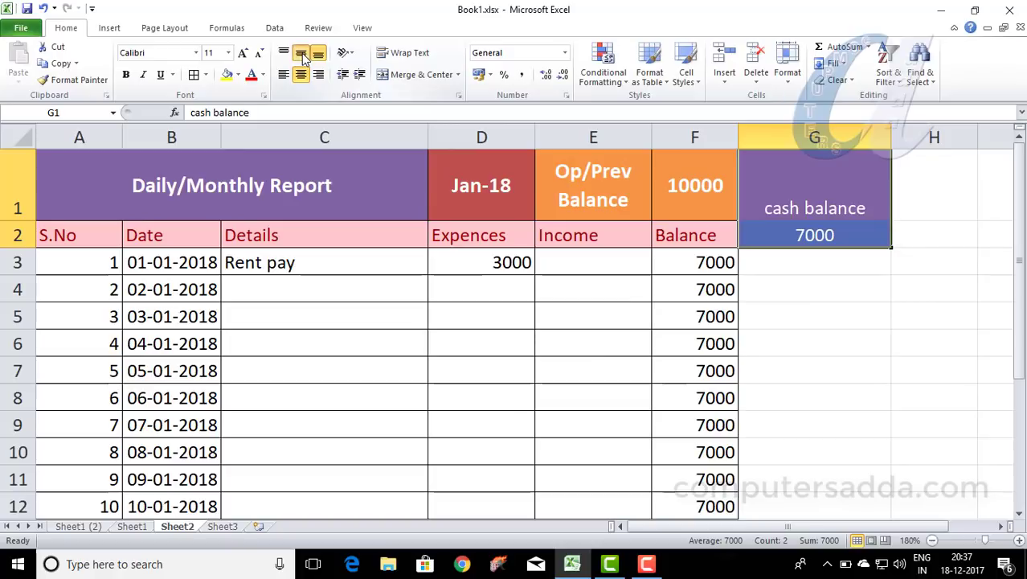
click(300, 52)
click(243, 52)
click(244, 53)
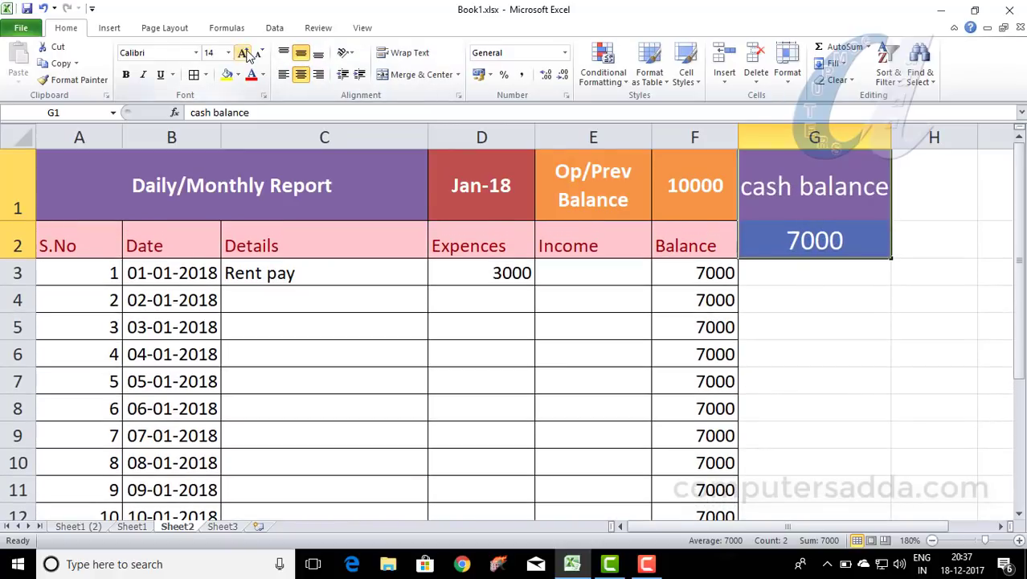
click(125, 74)
Step: Apply the Bad style's pink fill and bold to the 7000 value in G2
click(808, 207)
click(810, 240)
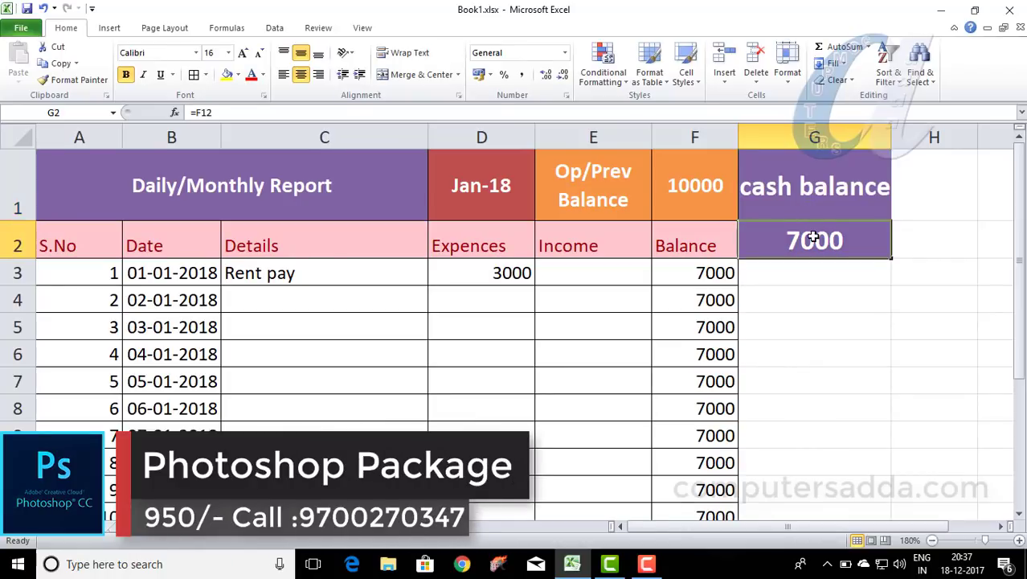
click(685, 71)
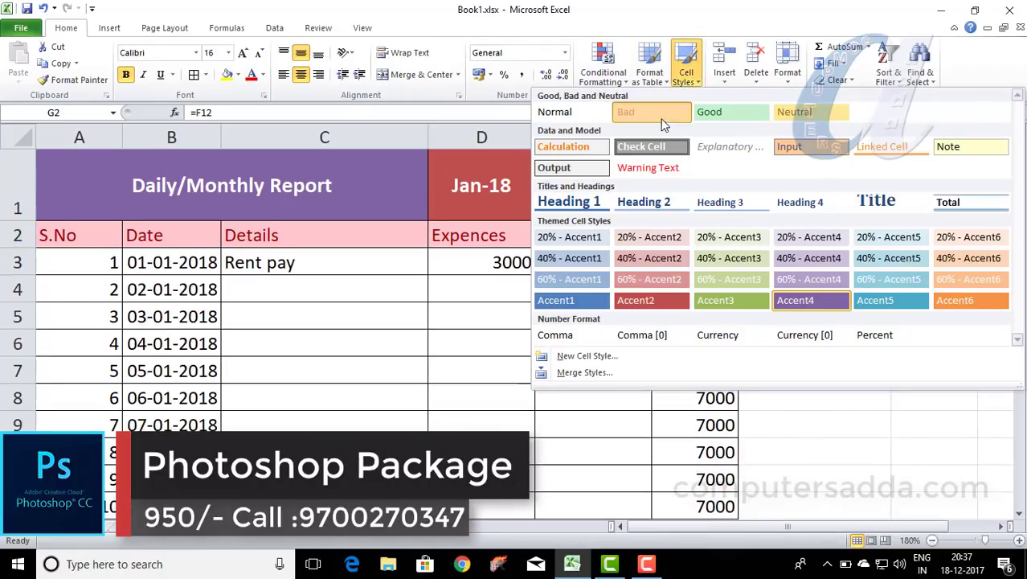
click(626, 112)
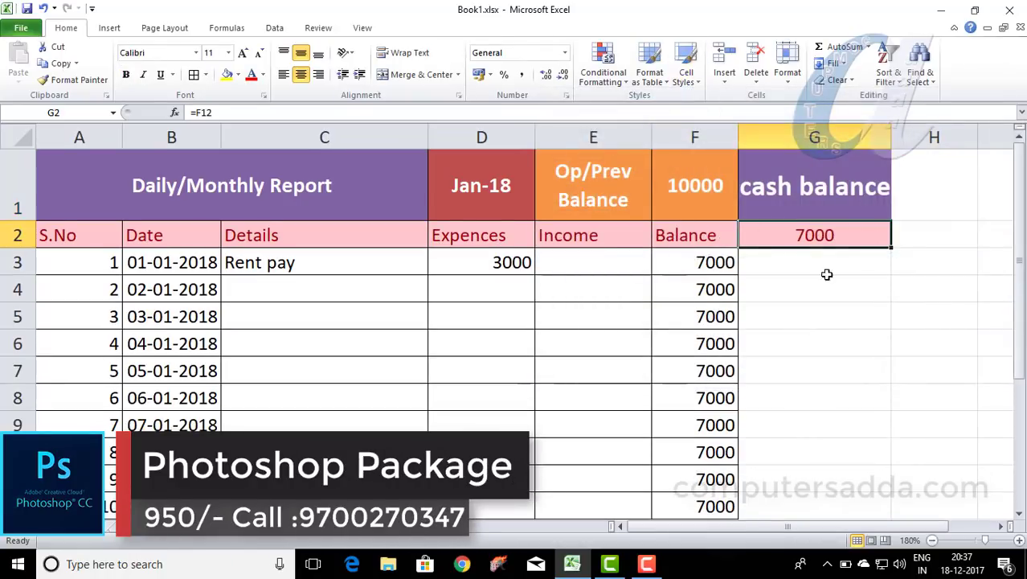
click(125, 74)
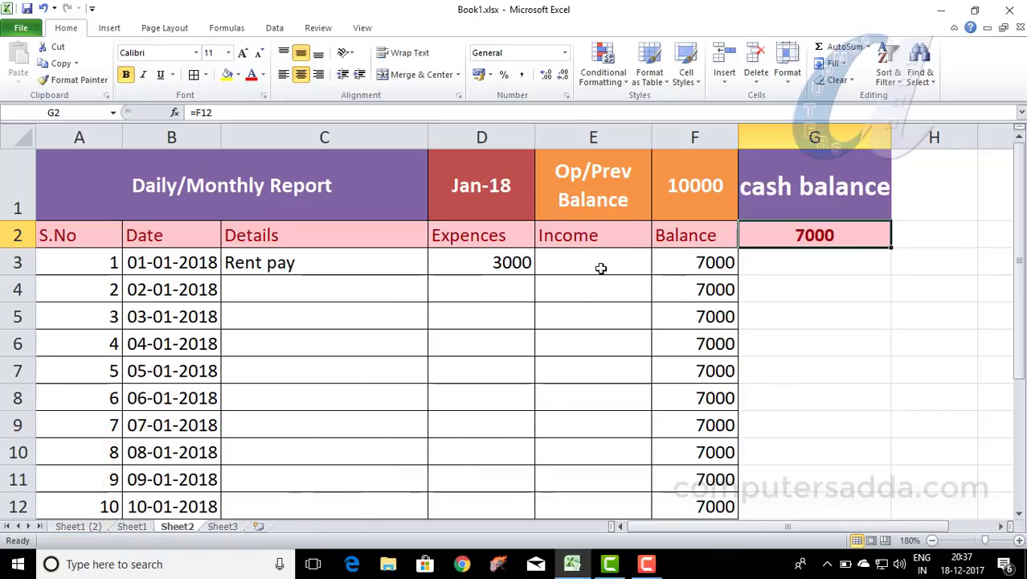
click(680, 292)
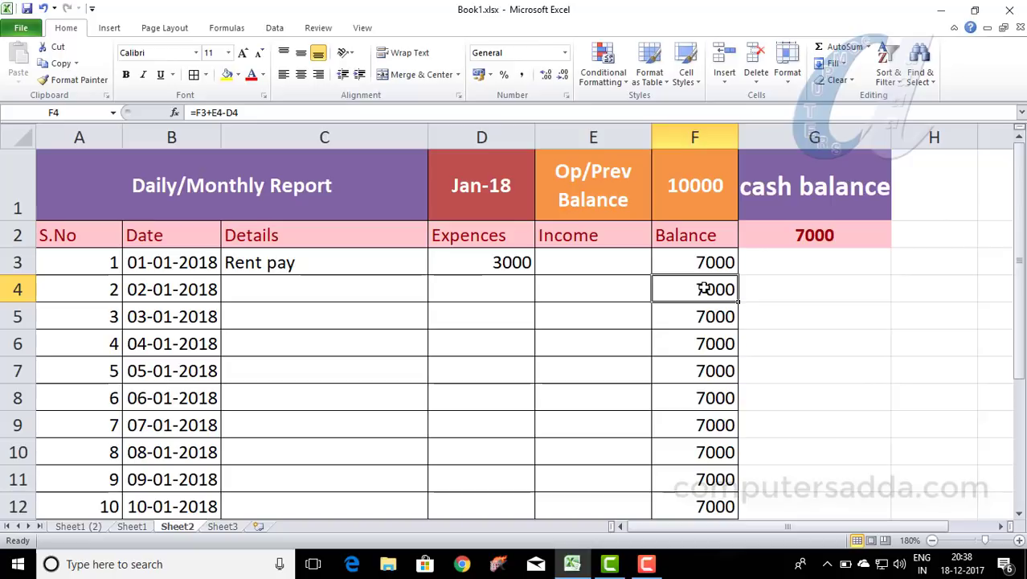
Step: Enter 1500 income in E4 and check F4's balance formula
click(595, 292)
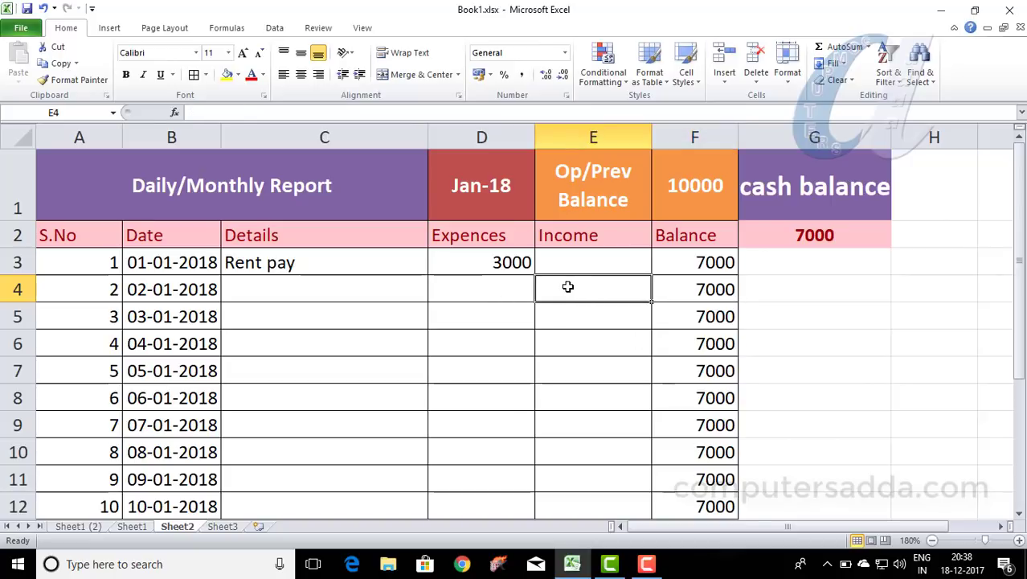
text(1500)
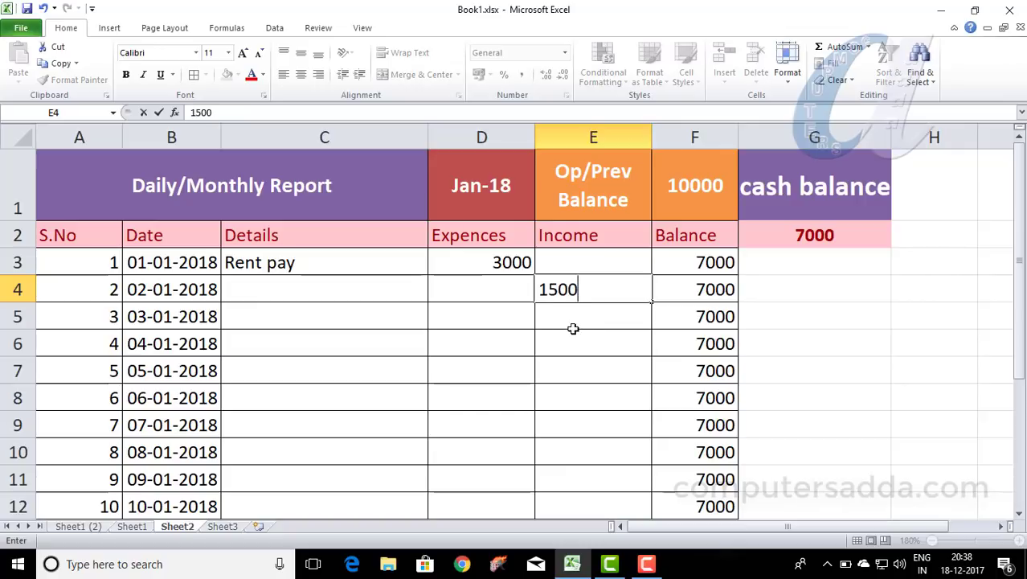
click(573, 330)
click(698, 289)
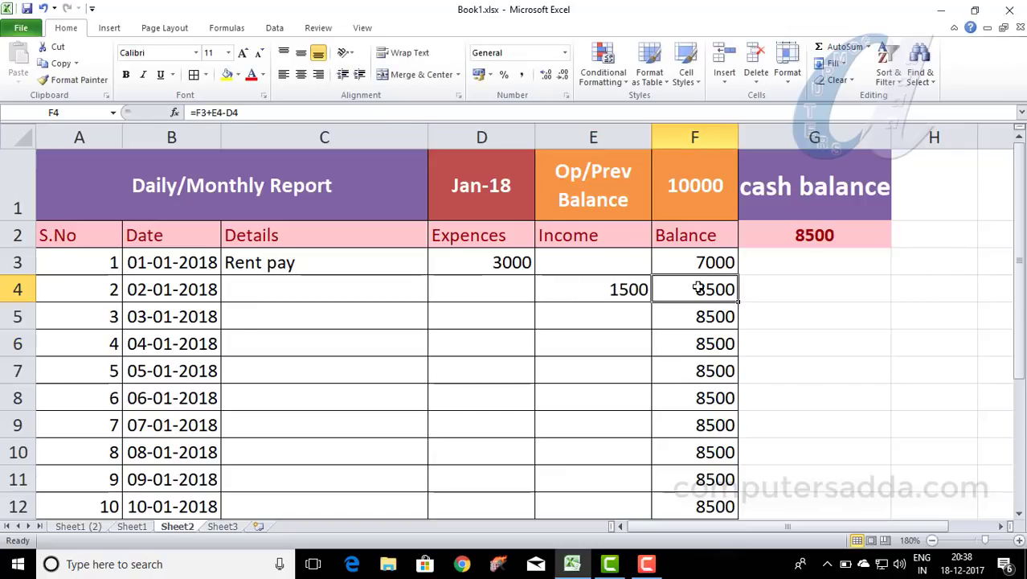
scroll(697, 290, down, 1)
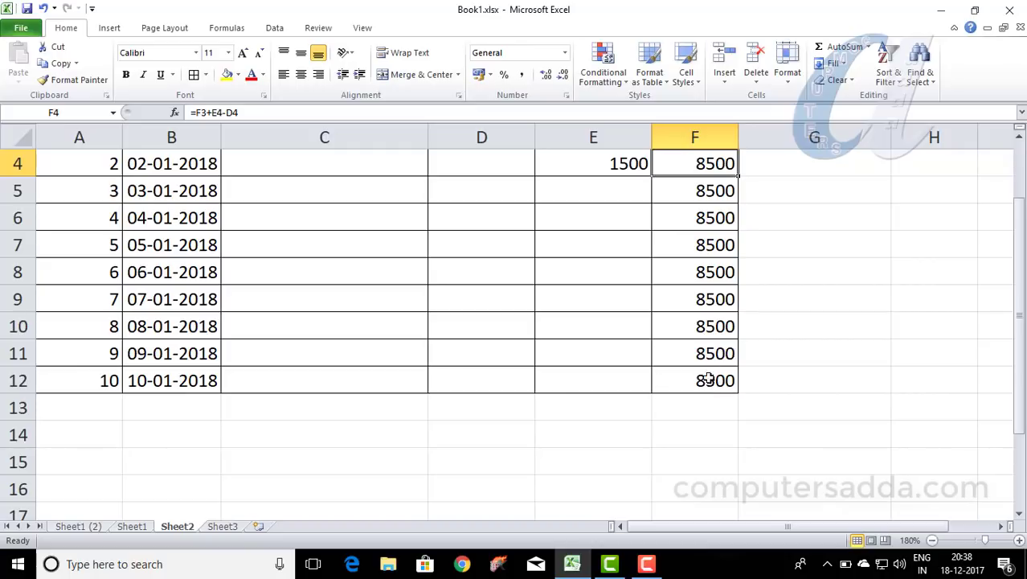
scroll(705, 387, up, 1)
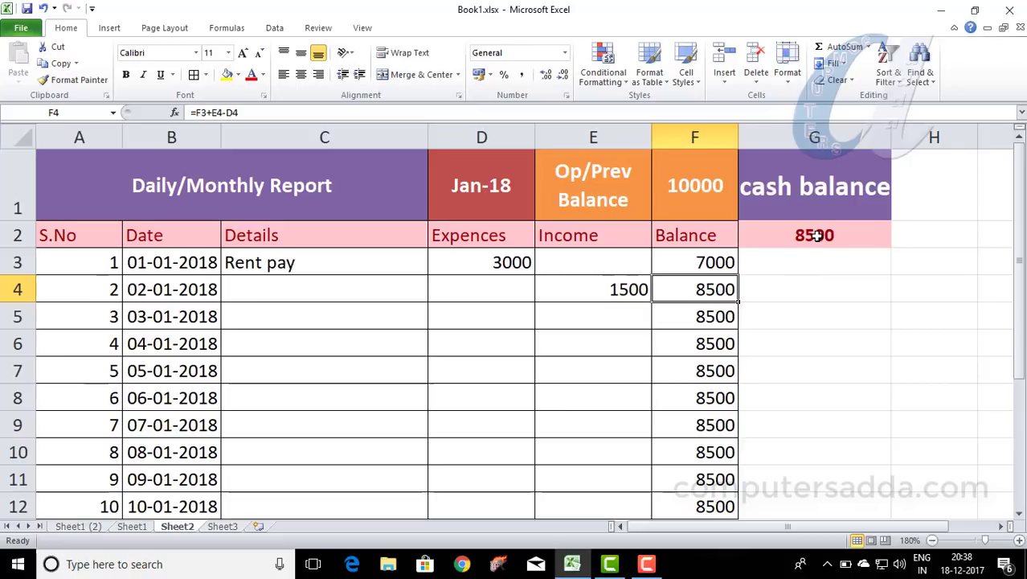
Step: Enter a 650 expense in D5 and 2300 income in E5
click(469, 319)
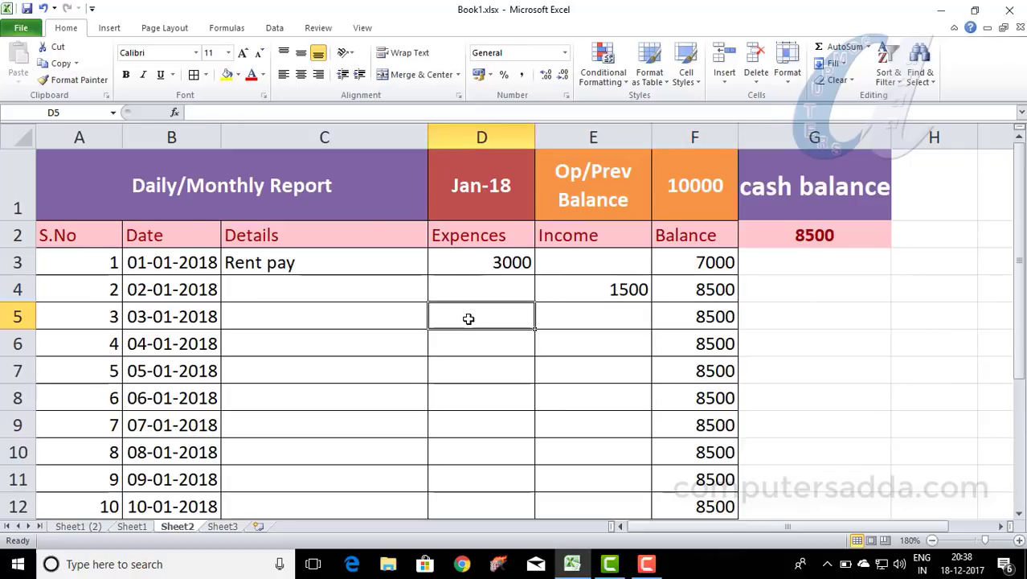
text(6)
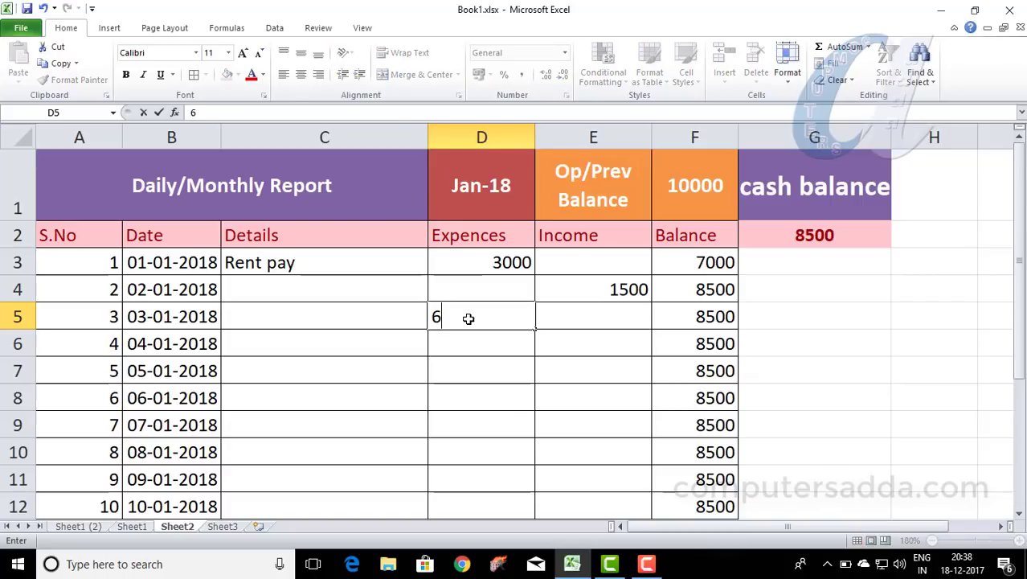
text(50)
click(573, 340)
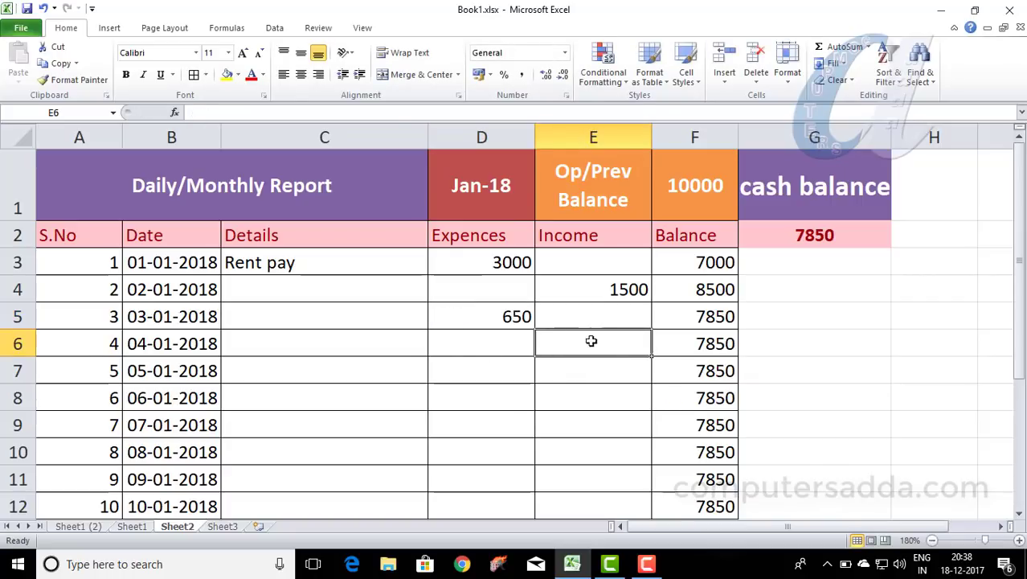
click(591, 321)
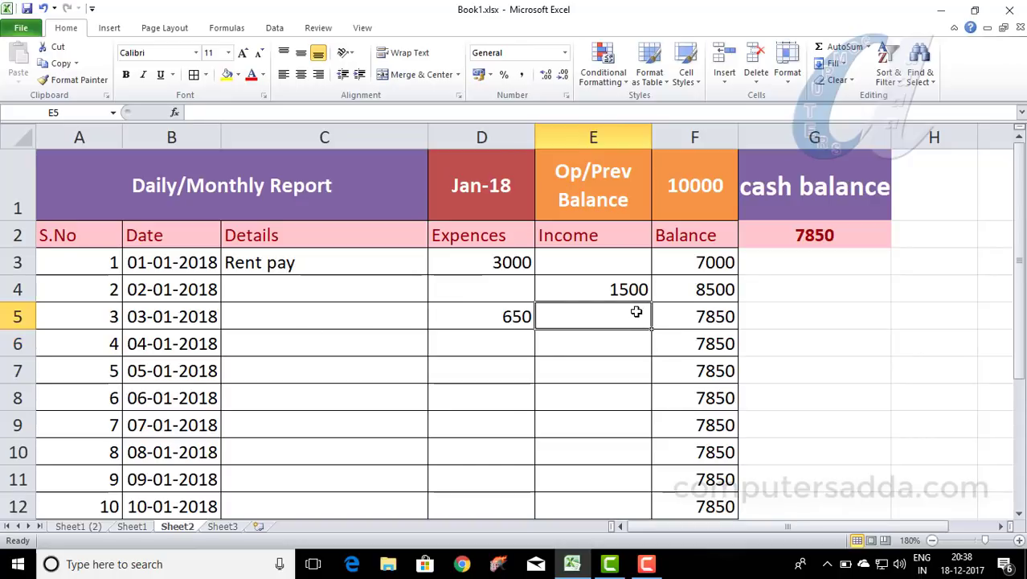
text(2300)
click(601, 346)
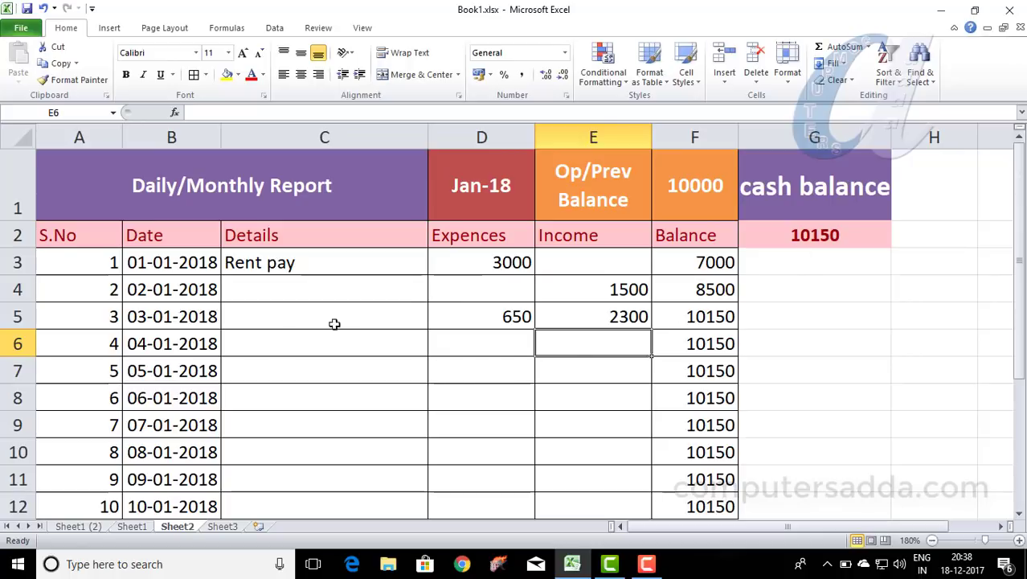
key(Down)
key(Down)
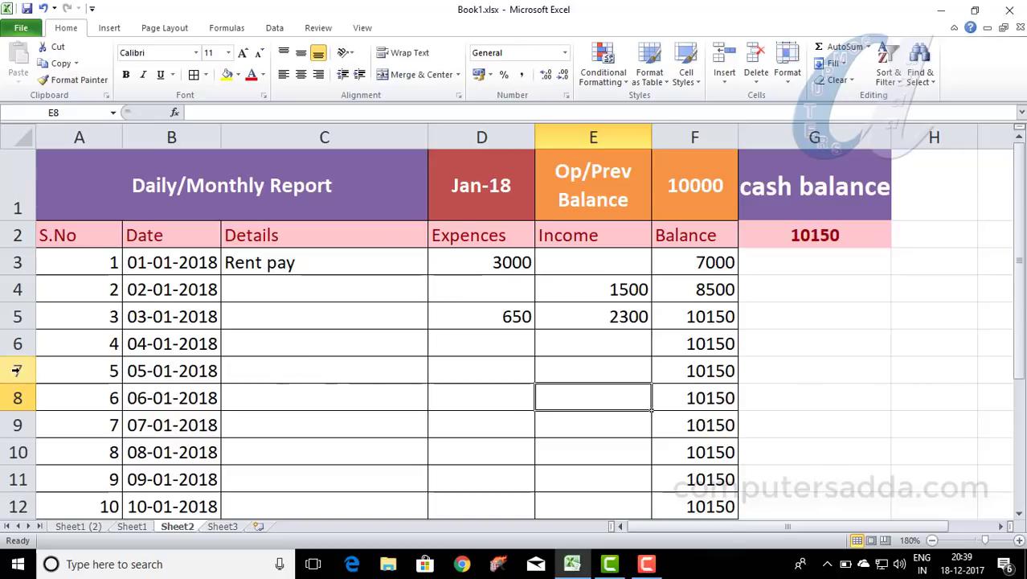
Step: Insert five blank rows at 7–11 and extend the serial numbers down to 15
drag(16, 370, 14, 453)
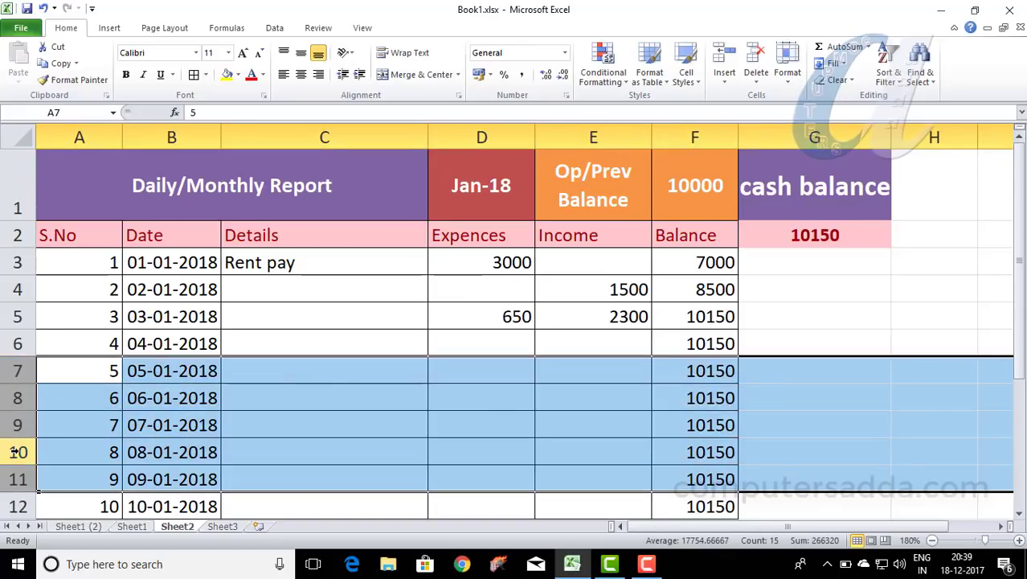
right_click(14, 453)
click(50, 341)
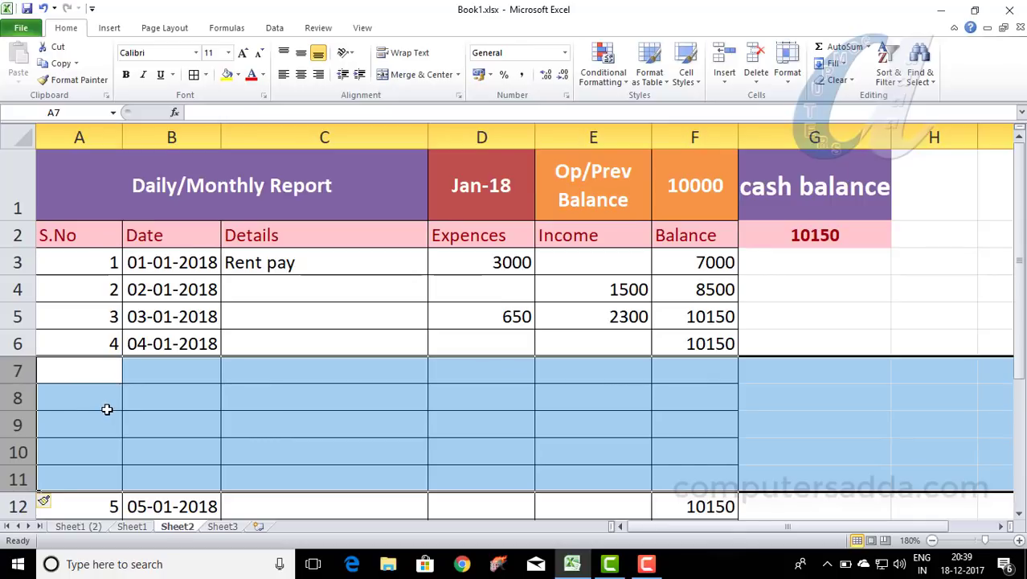
drag(110, 321, 94, 492)
Step: Fill the dates from 04-01-2018 down to 15-01-2018
click(214, 201)
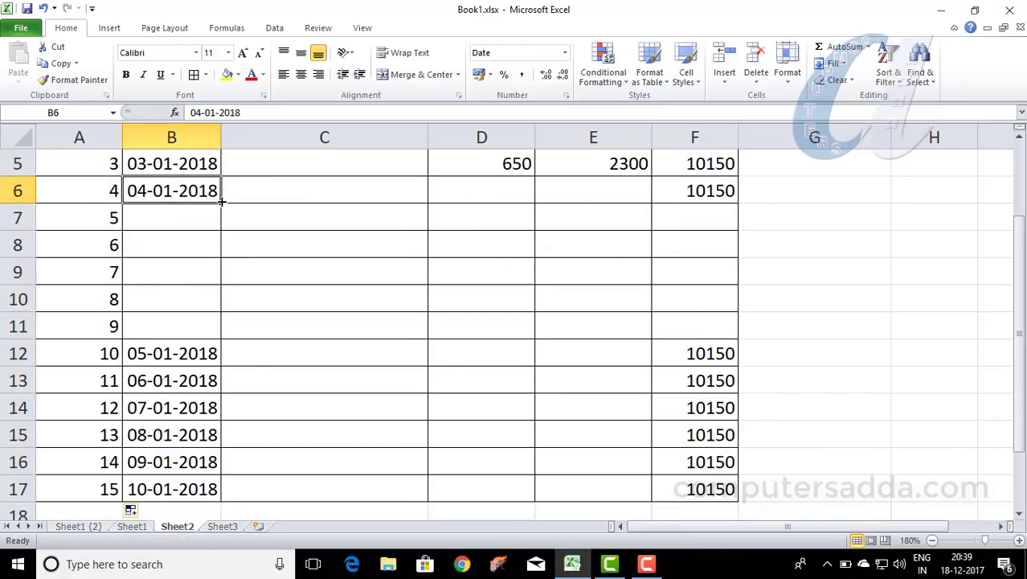
drag(221, 201, 208, 488)
scroll(207, 347, up, 1)
scroll(208, 347, up, 1)
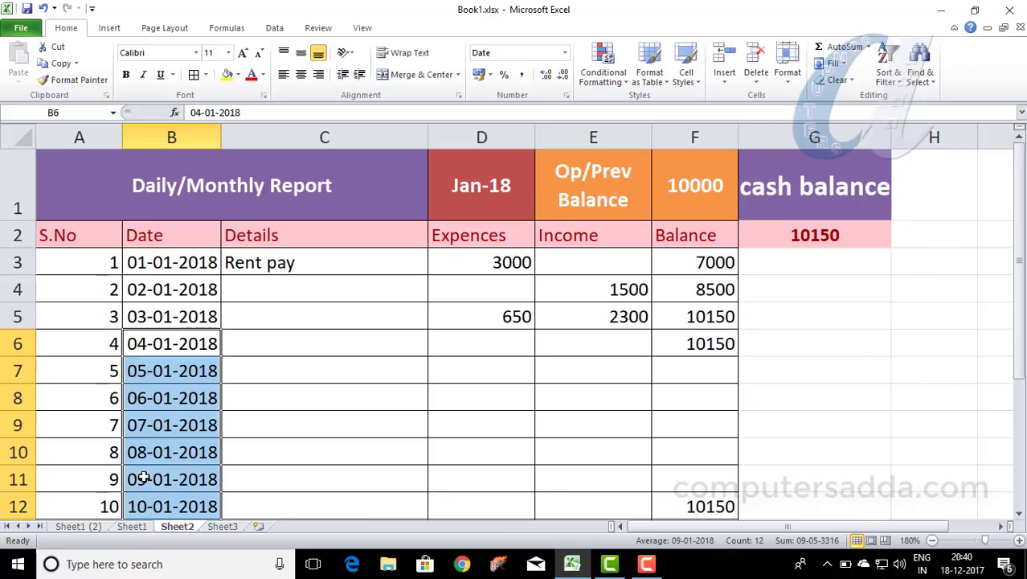
scroll(169, 450, down, 2)
scroll(177, 426, up, 2)
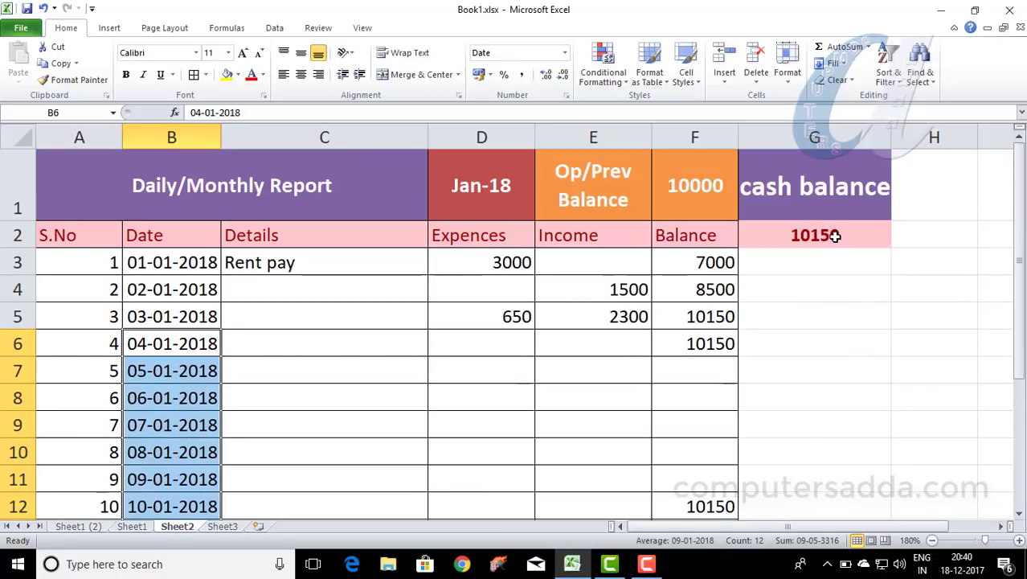
scroll(815, 260, down, 3)
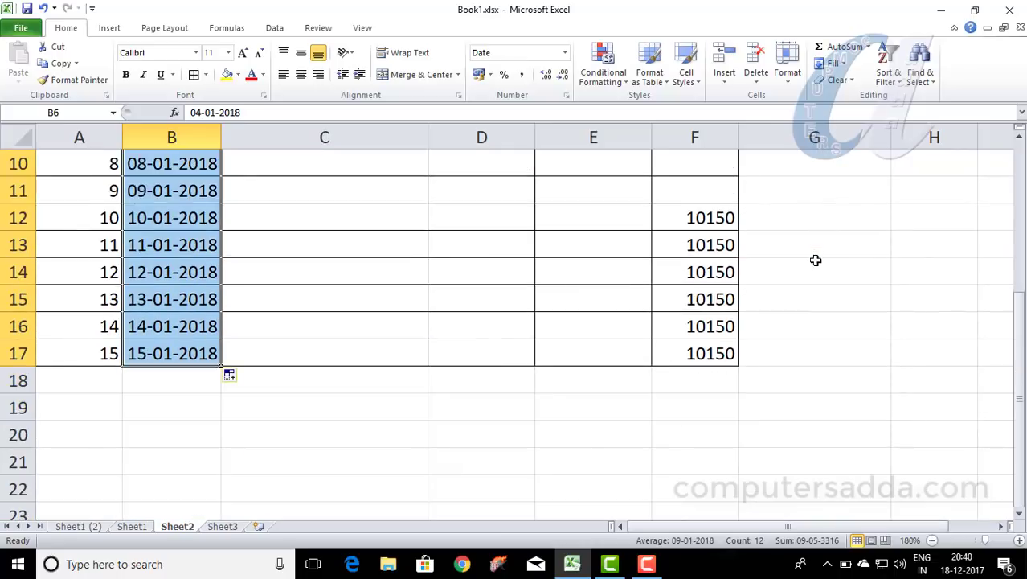
Step: Replace G2's cash balance formula with =F17, still showing 10150
click(703, 354)
scroll(704, 353, up, 3)
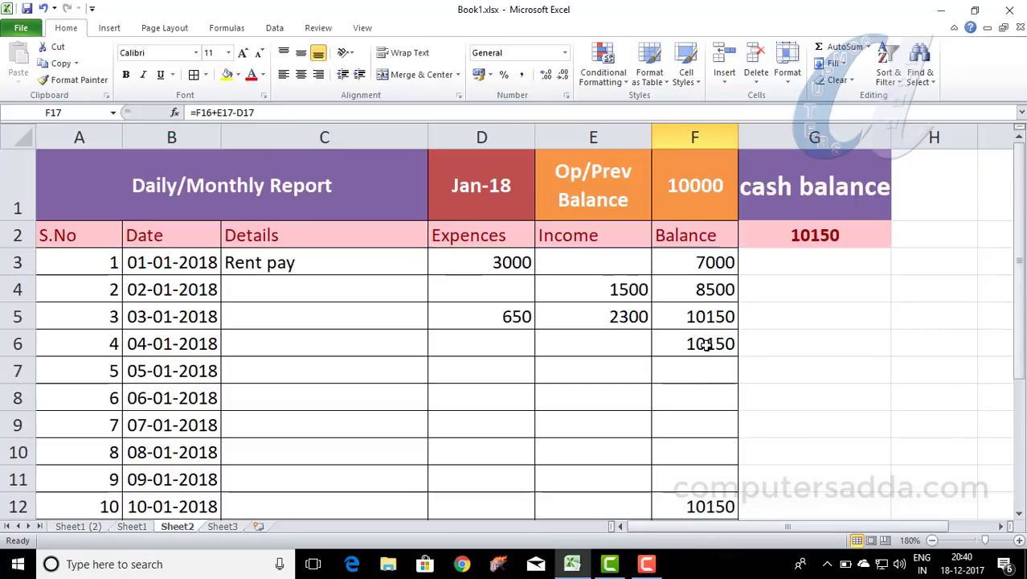
click(818, 235)
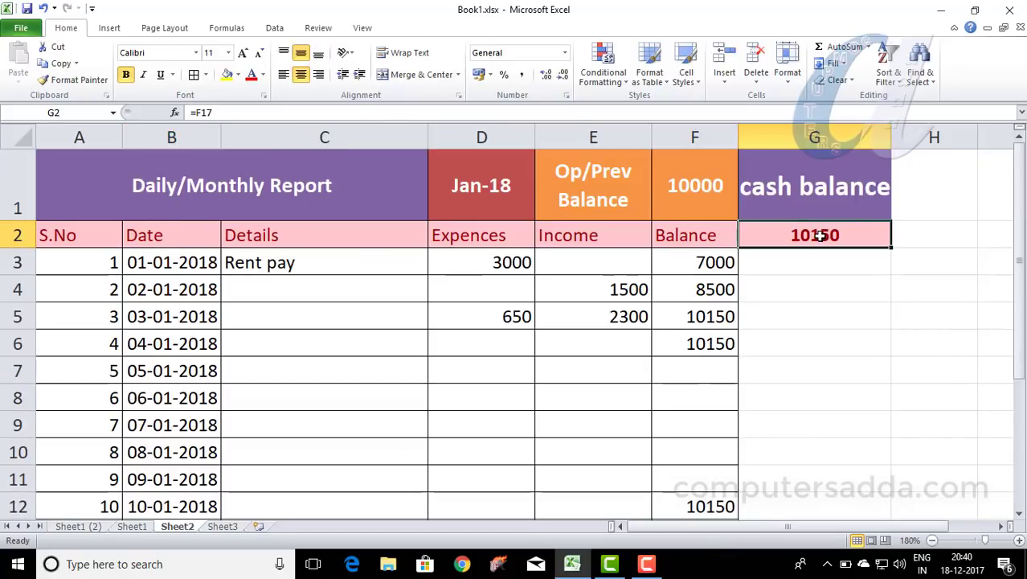
key(Delete)
scroll(809, 258, down, 3)
scroll(798, 277, up, 3)
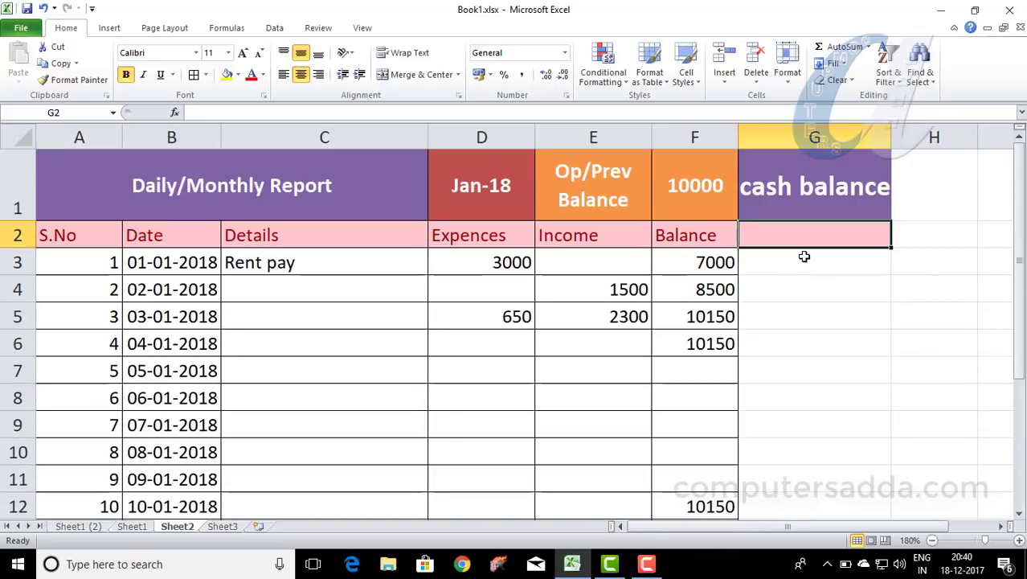
text(=)
scroll(784, 278, down, 3)
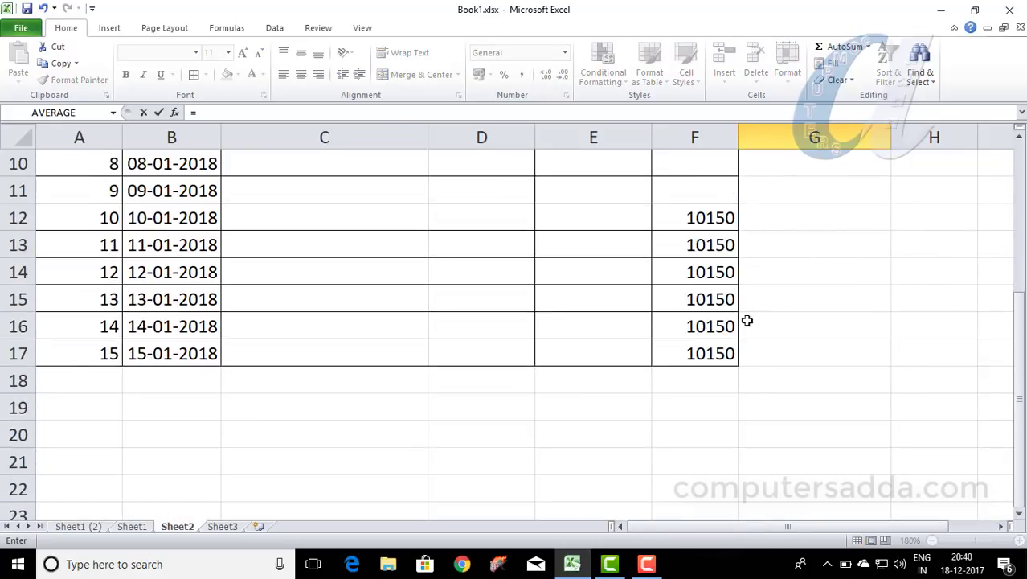
click(691, 354)
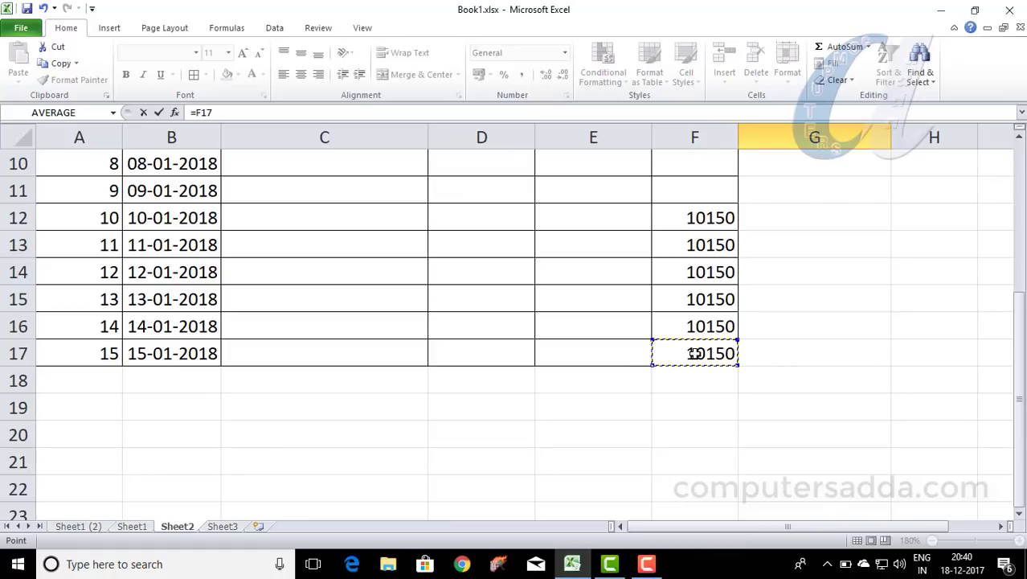
scroll(703, 338, up, 3)
key(Return)
scroll(718, 321, down, 2)
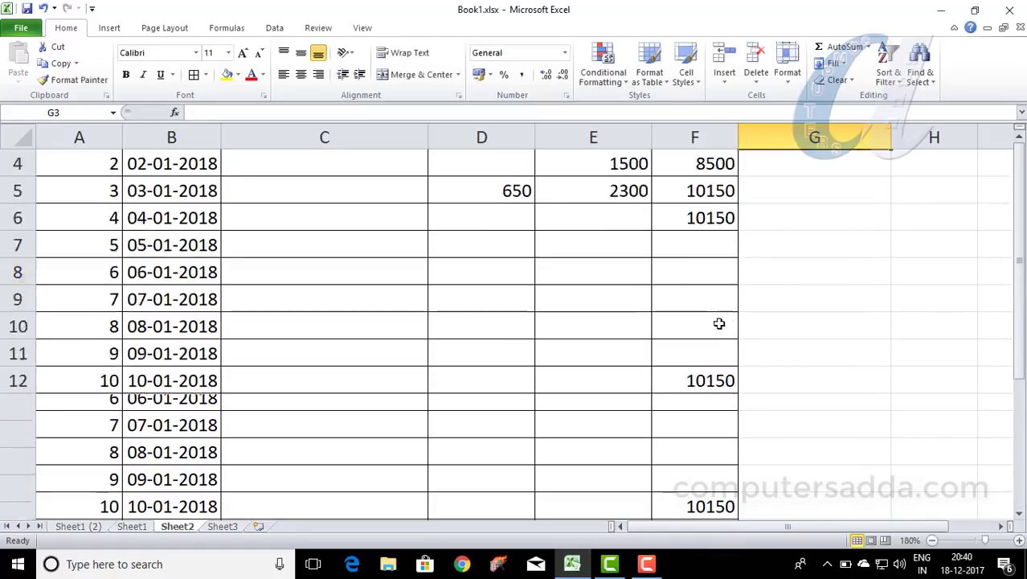
scroll(718, 295, down, 3)
scroll(785, 251, up, 5)
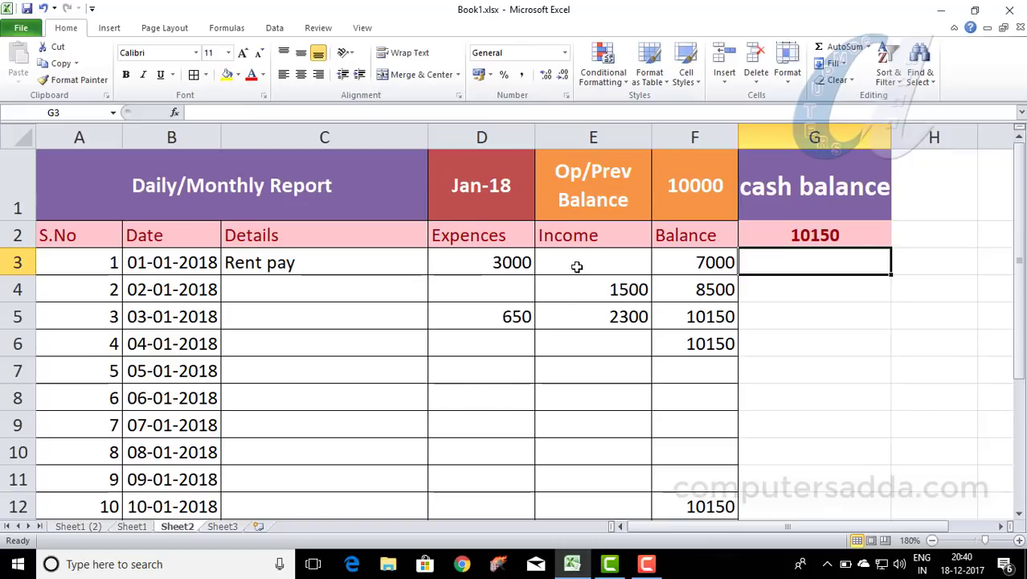
scroll(574, 243, down, 2)
Step: Enter =SUM(D3:D17) in D18 to total the expenses at 3650
click(563, 487)
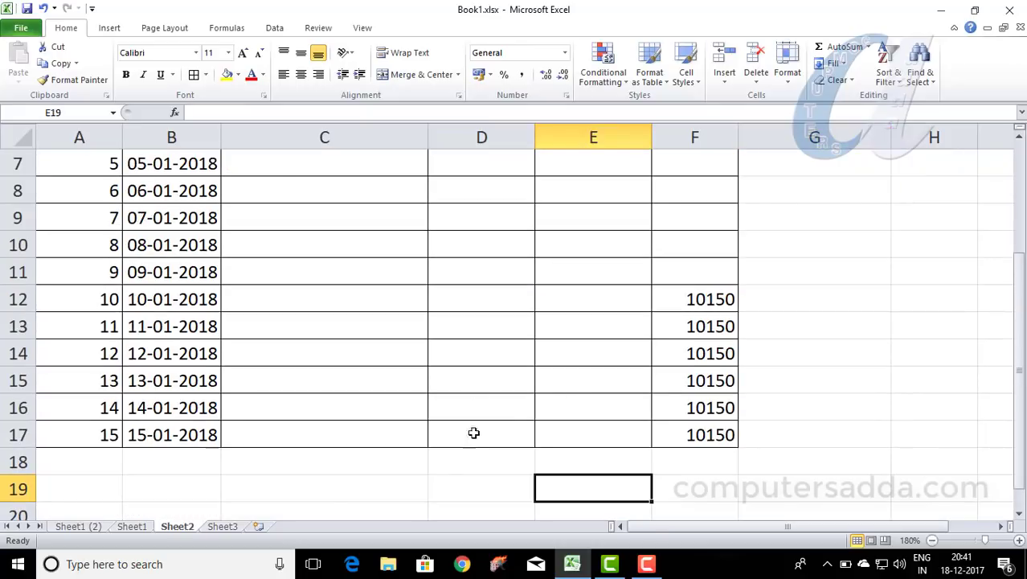
click(479, 467)
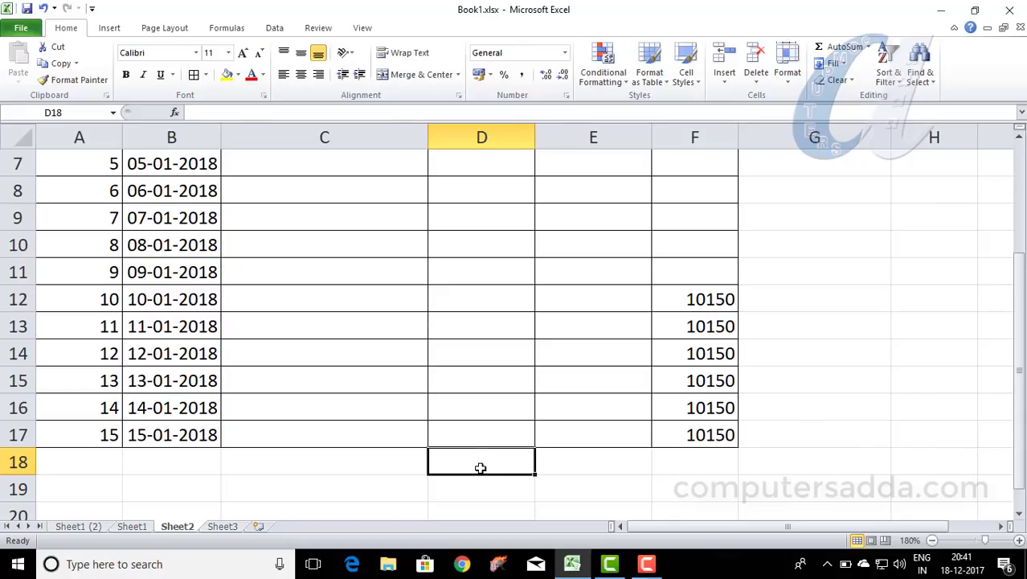
text(=sum()
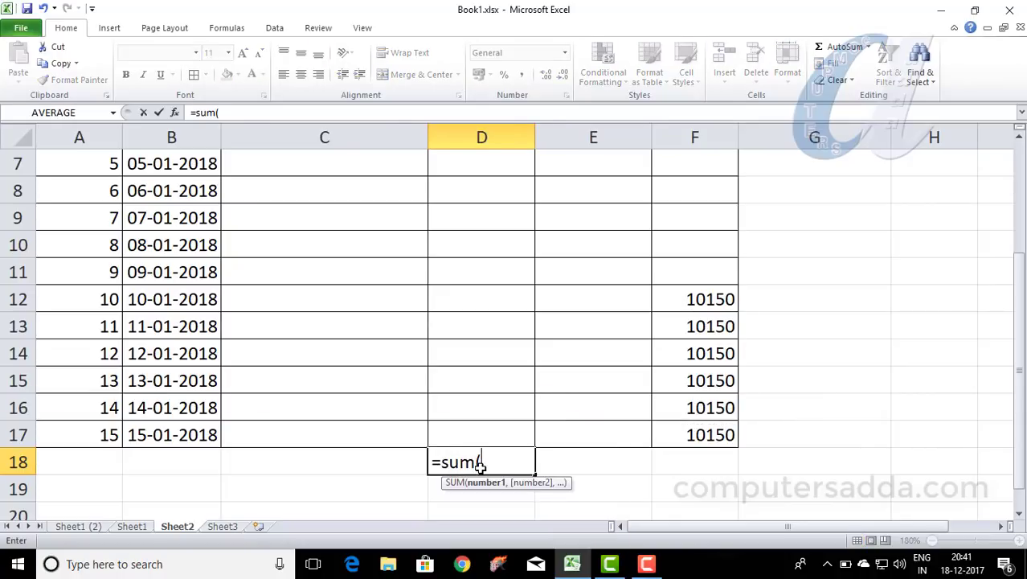
scroll(482, 434, up, 2)
mouse_move(482, 266)
mouse_down()
mouse_move(452, 567)
mouse_move(471, 462)
mouse_up()
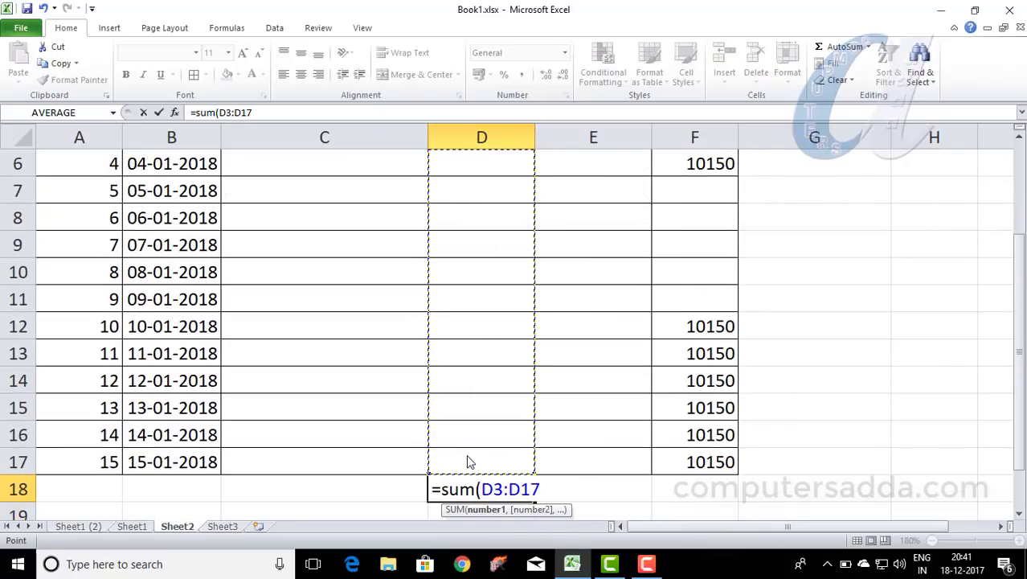
text())
key(Return)
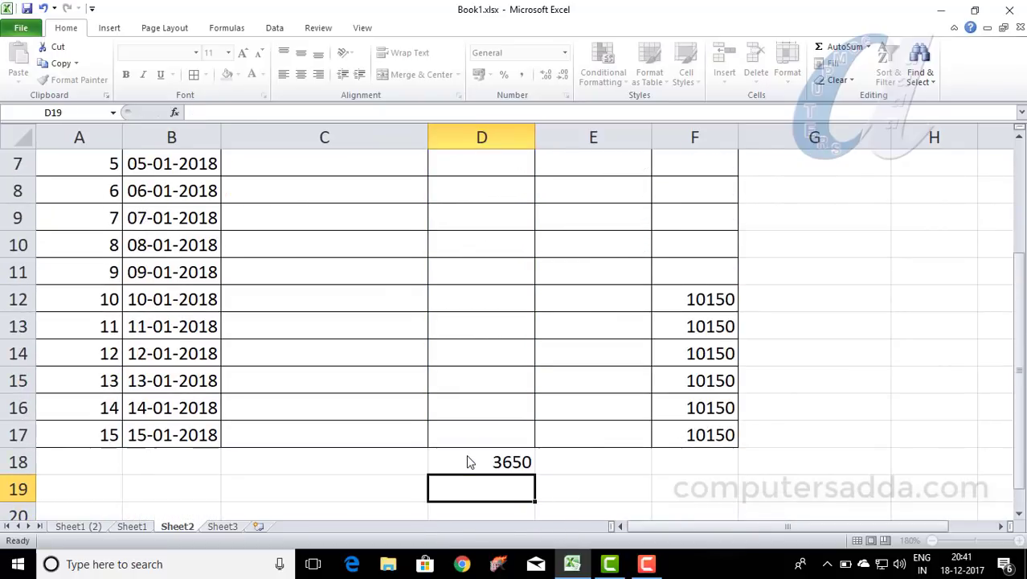
Step: Copy the sum formula into E18 to total the income at 3800
click(480, 460)
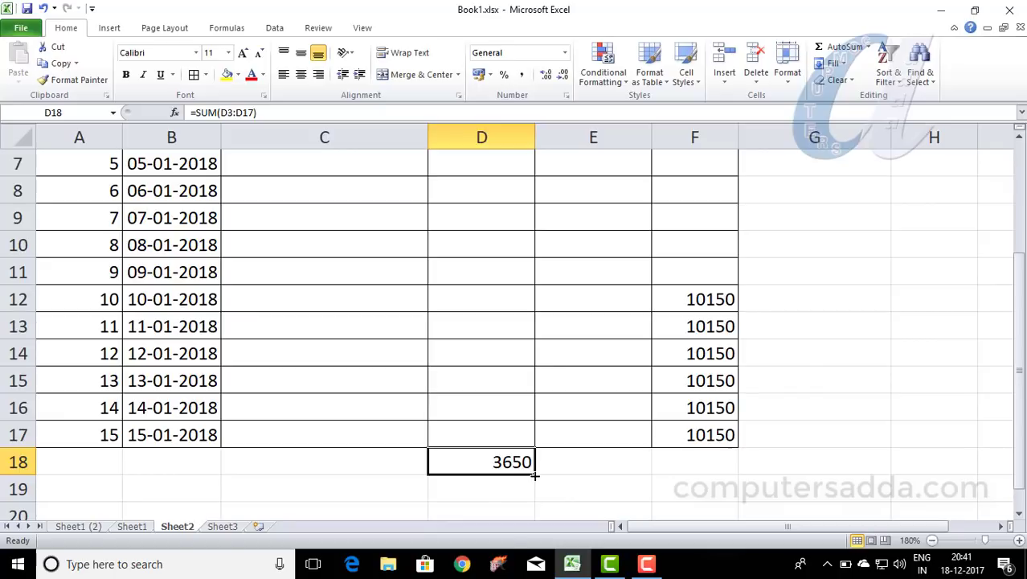
drag(534, 474, 626, 476)
scroll(613, 435, up, 2)
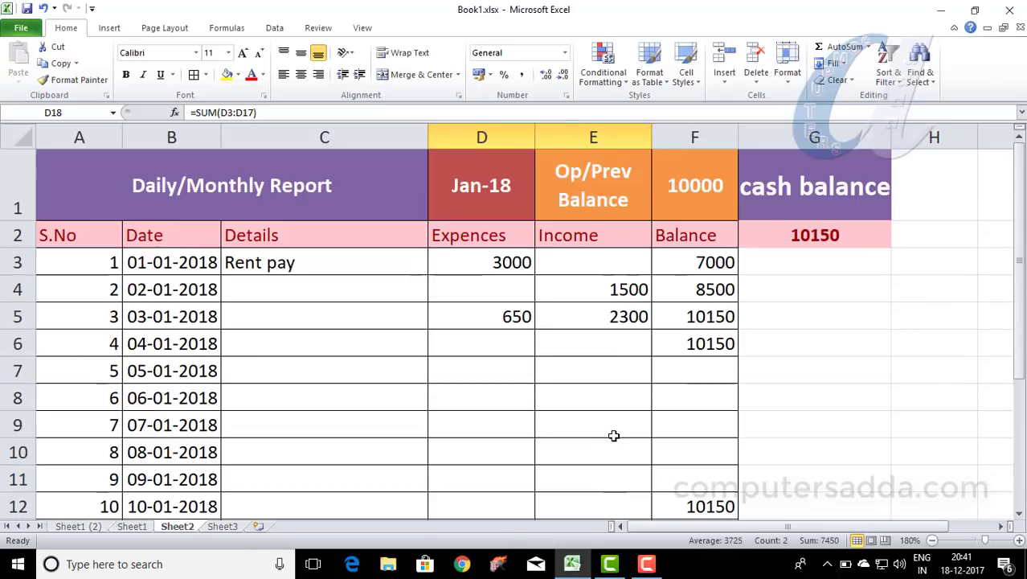
scroll(587, 425, down, 5)
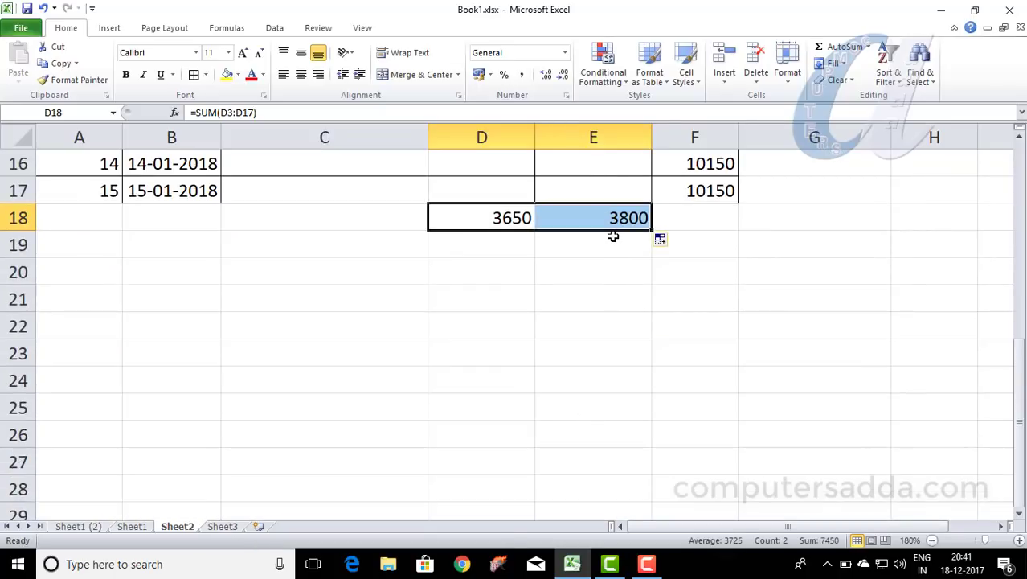
scroll(607, 245, up, 2)
scroll(598, 362, up, 1)
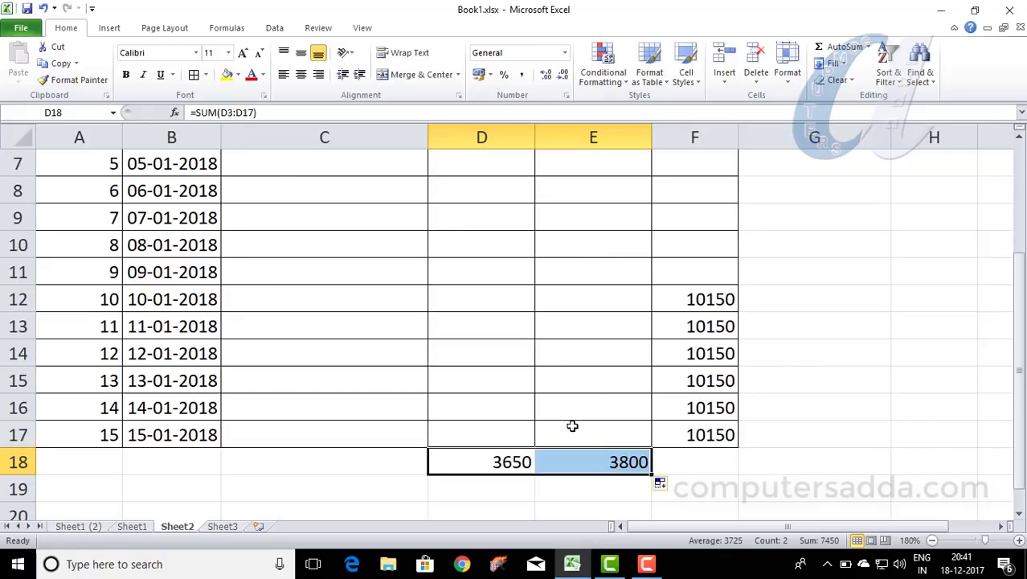
scroll(554, 393, up, 2)
scroll(468, 236, down, 1)
scroll(467, 241, down, 2)
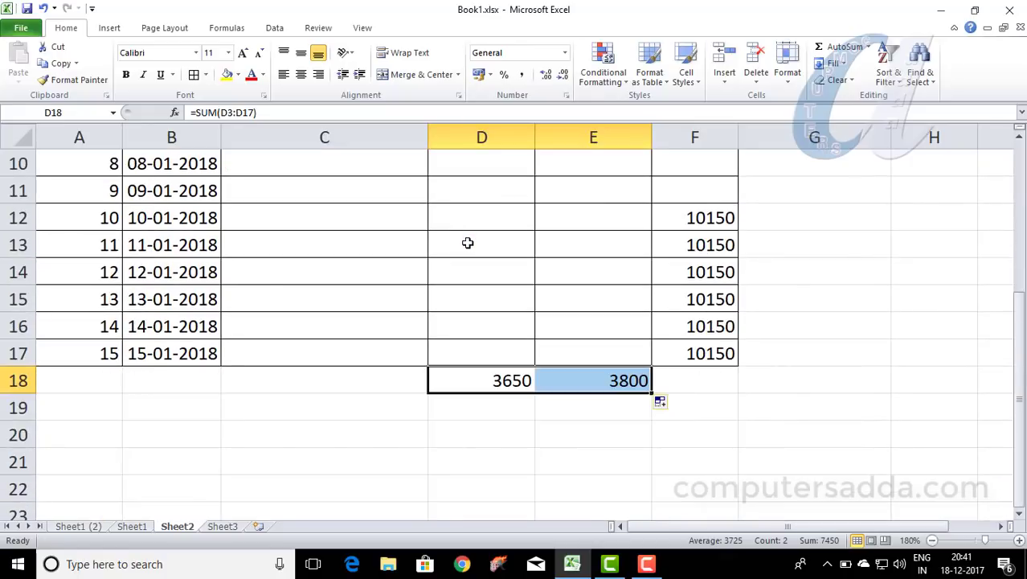
scroll(467, 243, up, 3)
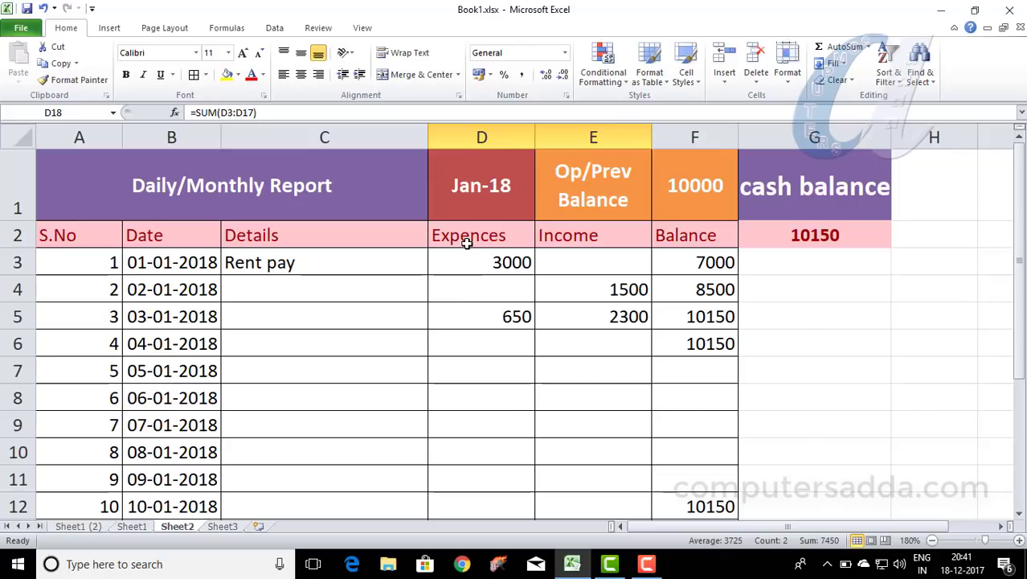
Step: Try Freeze Top Row on the Sheet2 ledger and scroll to test it
click(362, 28)
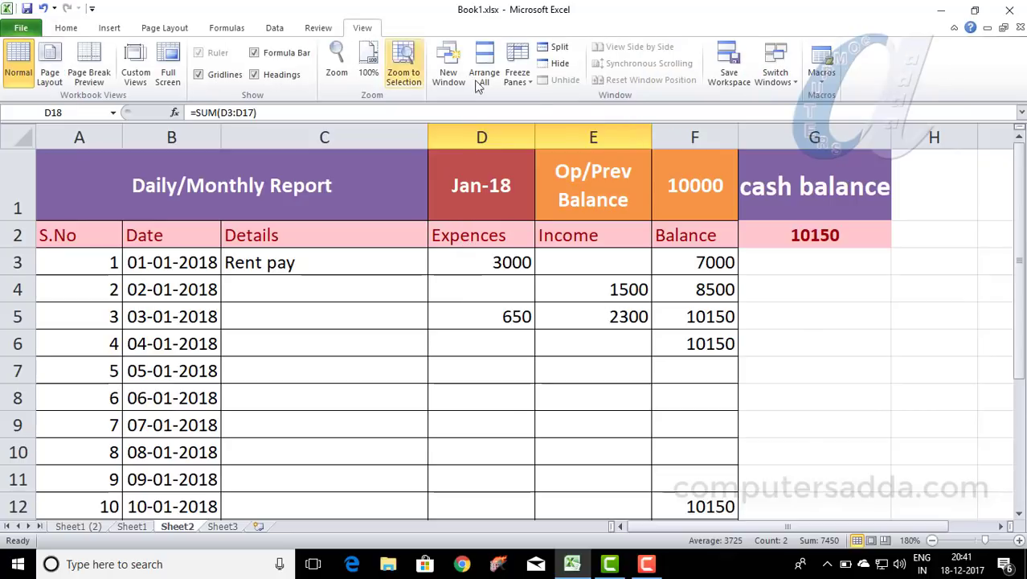
click(524, 83)
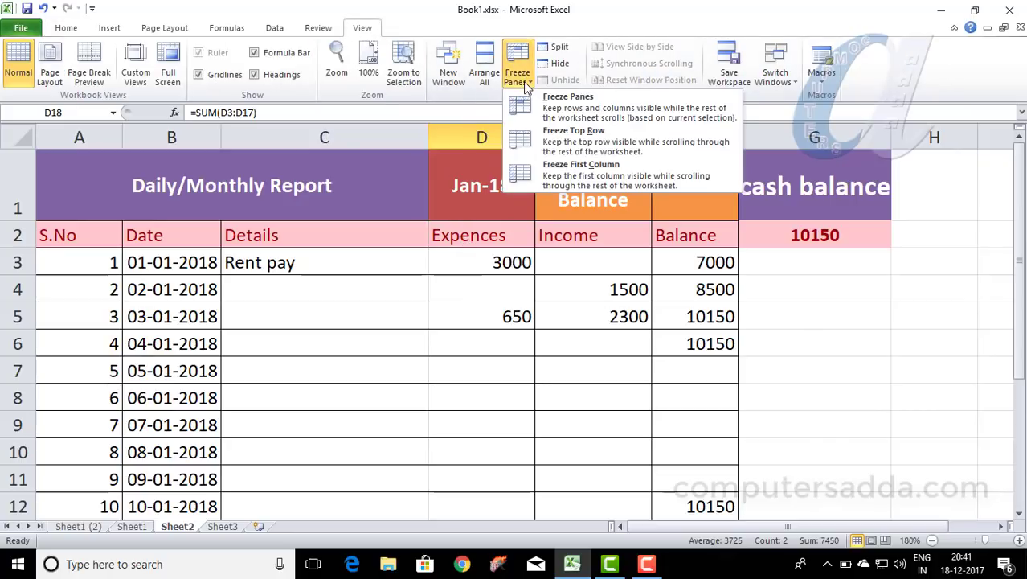
click(565, 144)
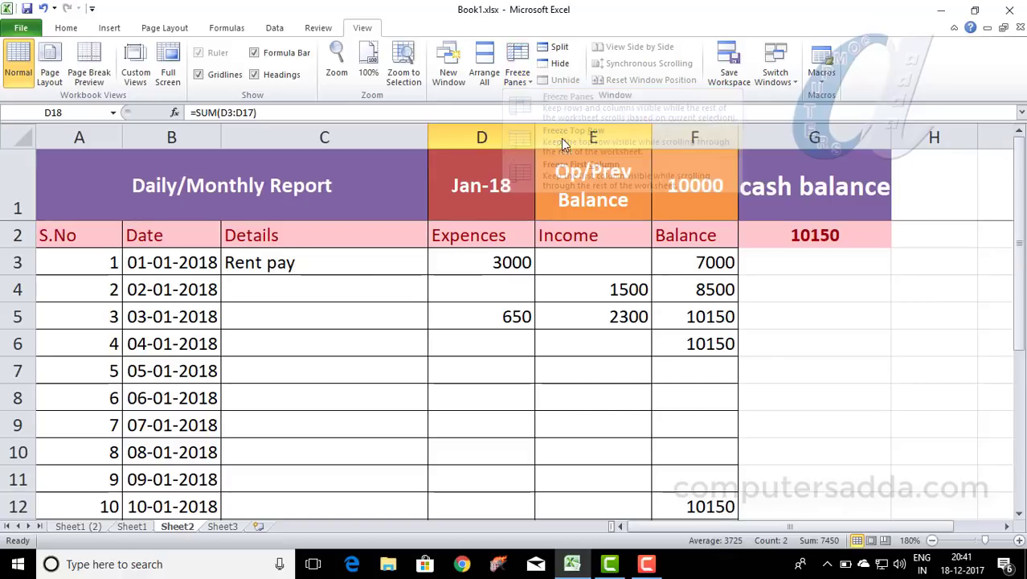
scroll(341, 264, down, 1)
scroll(342, 255, down, 1)
scroll(342, 250, up, 2)
scroll(342, 249, down, 1)
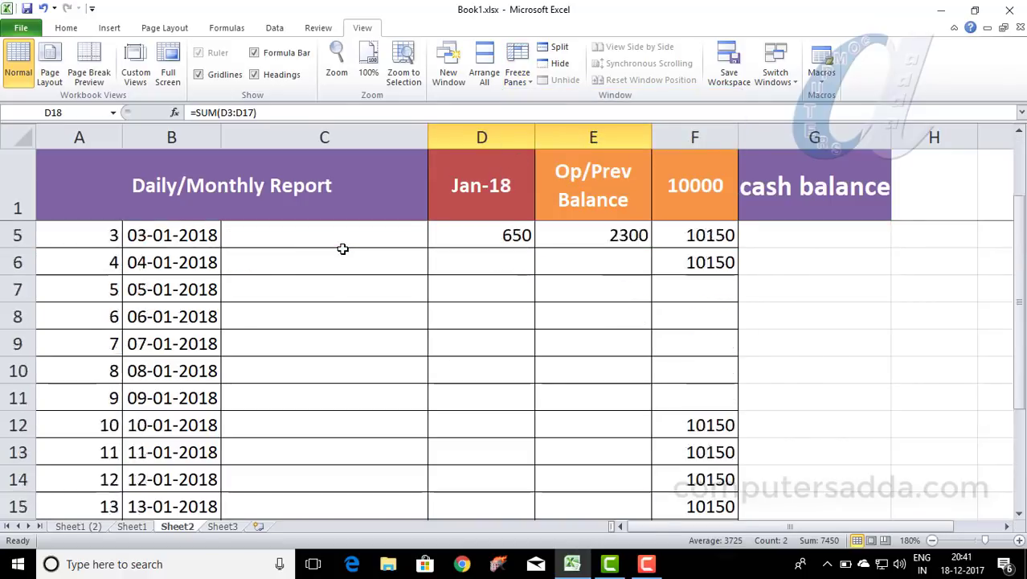
scroll(342, 249, down, 2)
scroll(342, 249, up, 3)
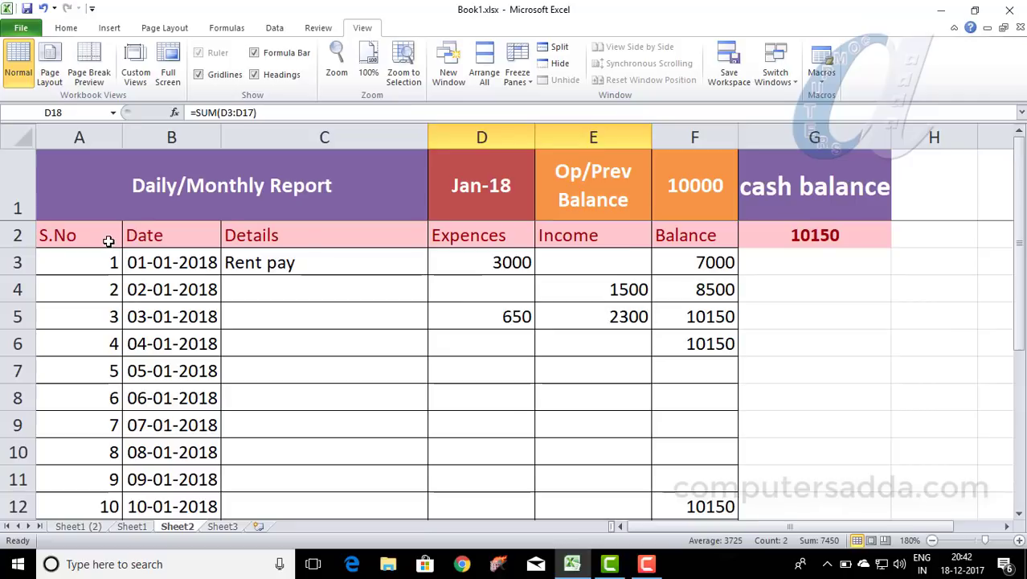
Step: Unfreeze, then freeze panes at row 3 so rows 1–2 stay fixed
click(518, 66)
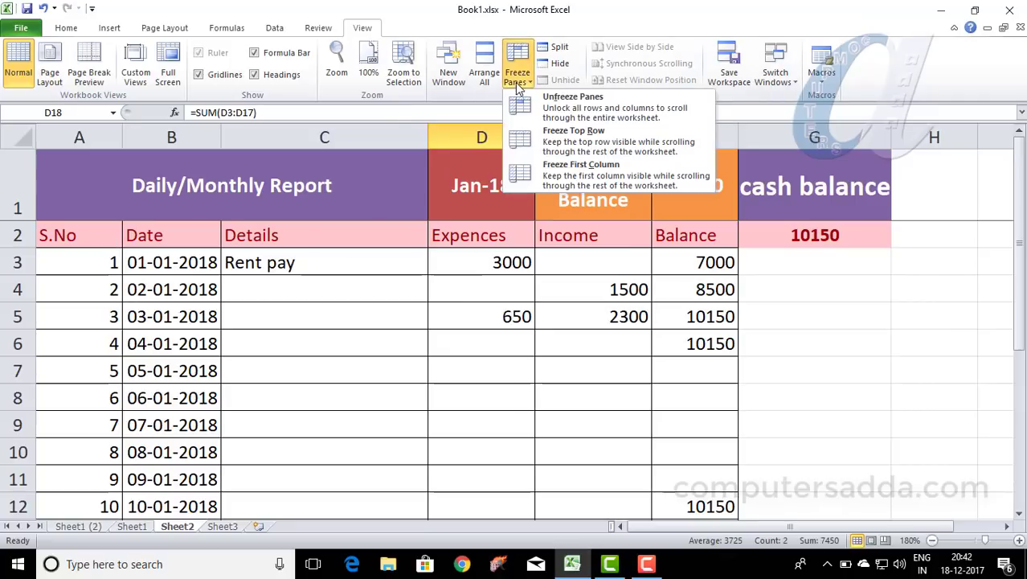
click(558, 107)
scroll(506, 190, down, 4)
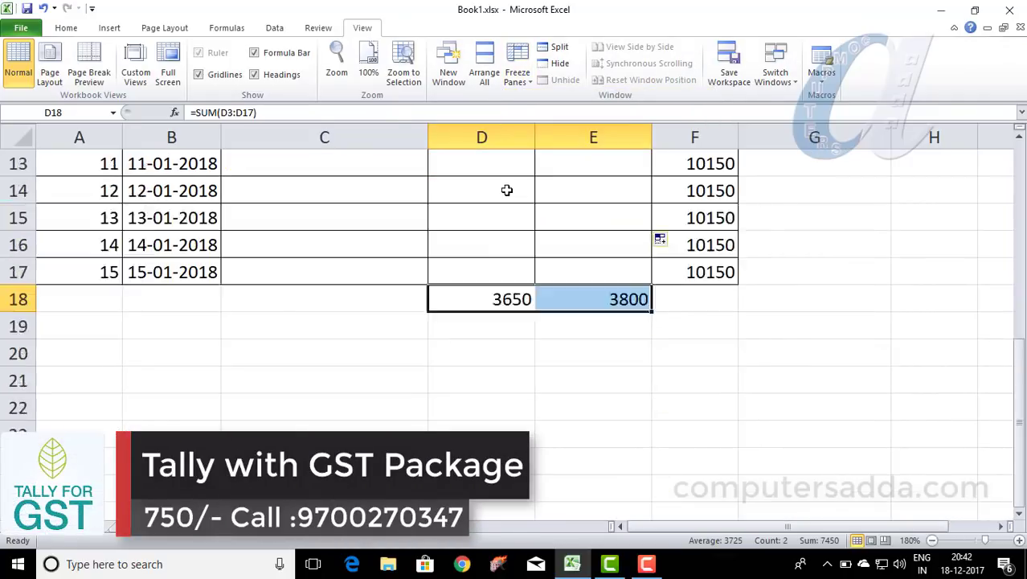
scroll(507, 189, up, 4)
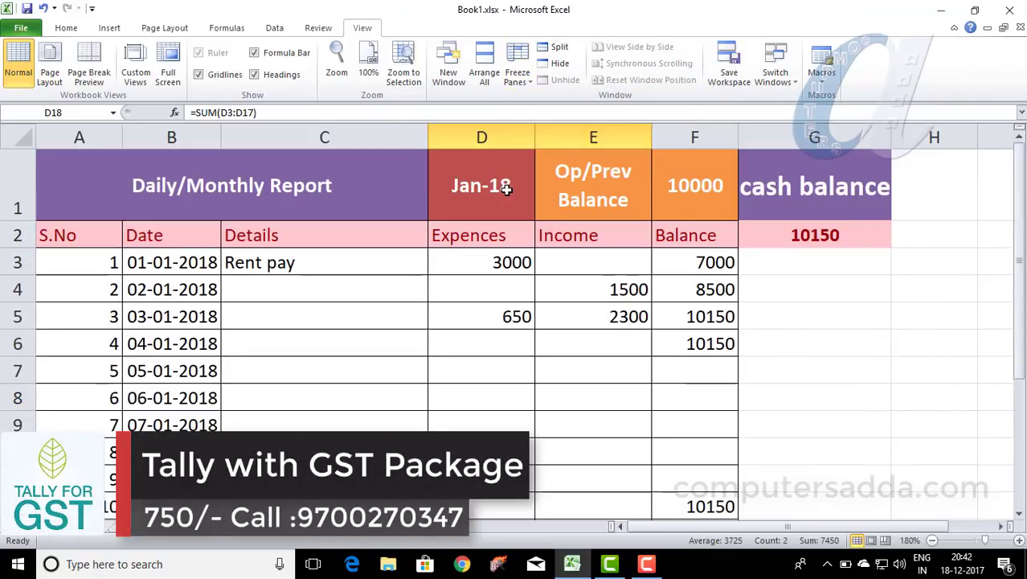
click(14, 262)
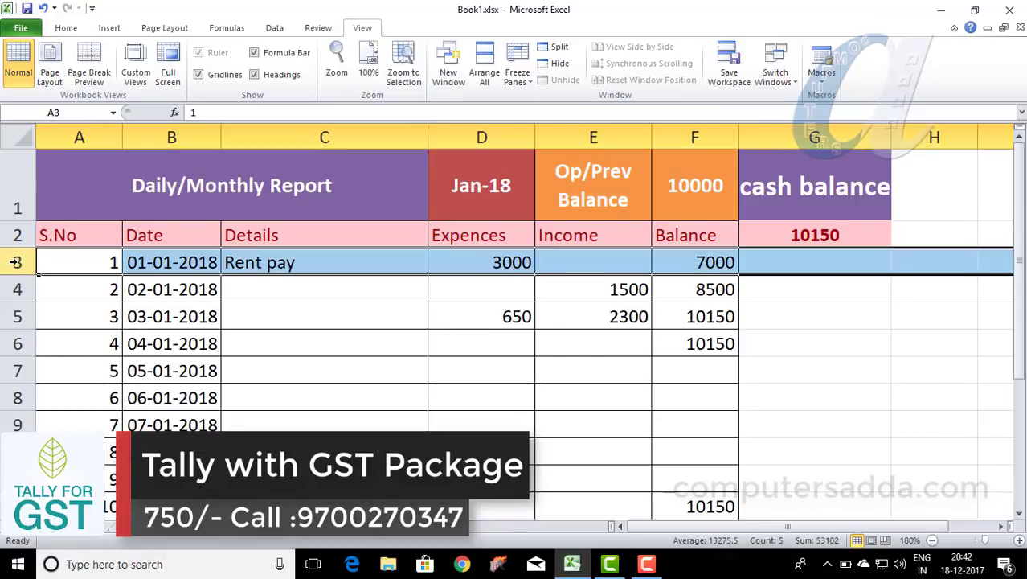
click(516, 81)
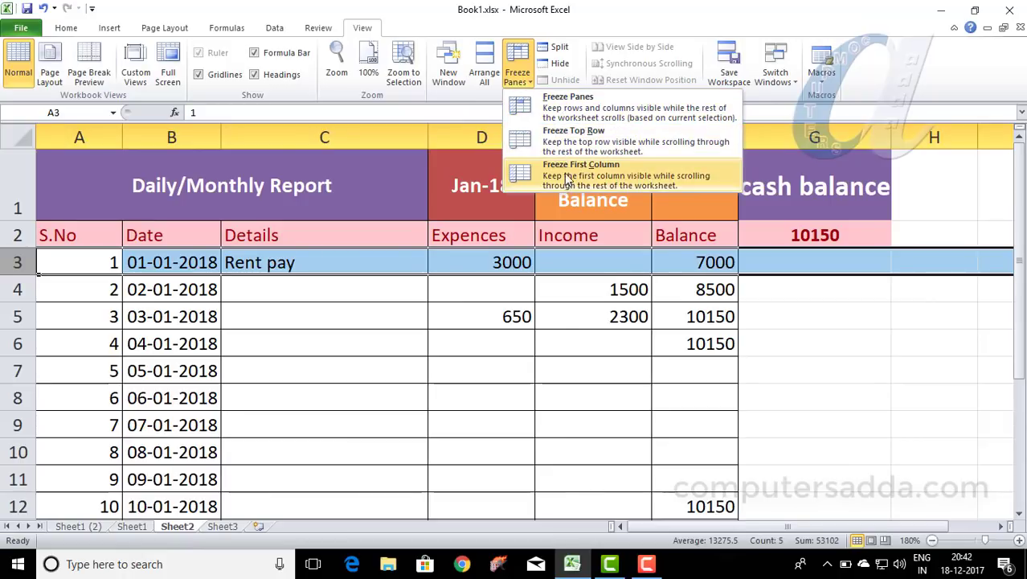
click(547, 101)
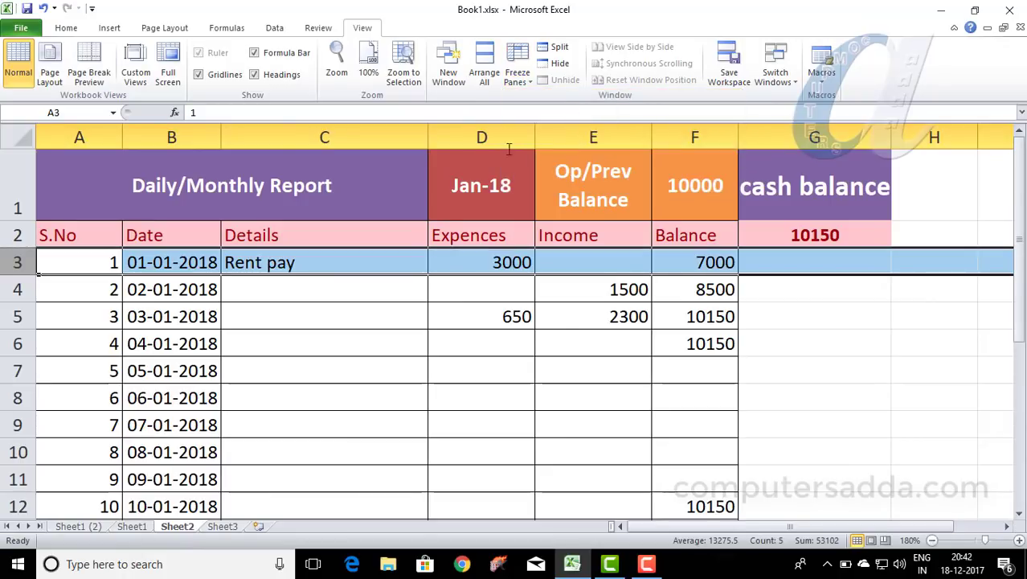
scroll(436, 251, down, 2)
scroll(437, 250, down, 2)
scroll(435, 231, up, 4)
scroll(435, 231, down, 3)
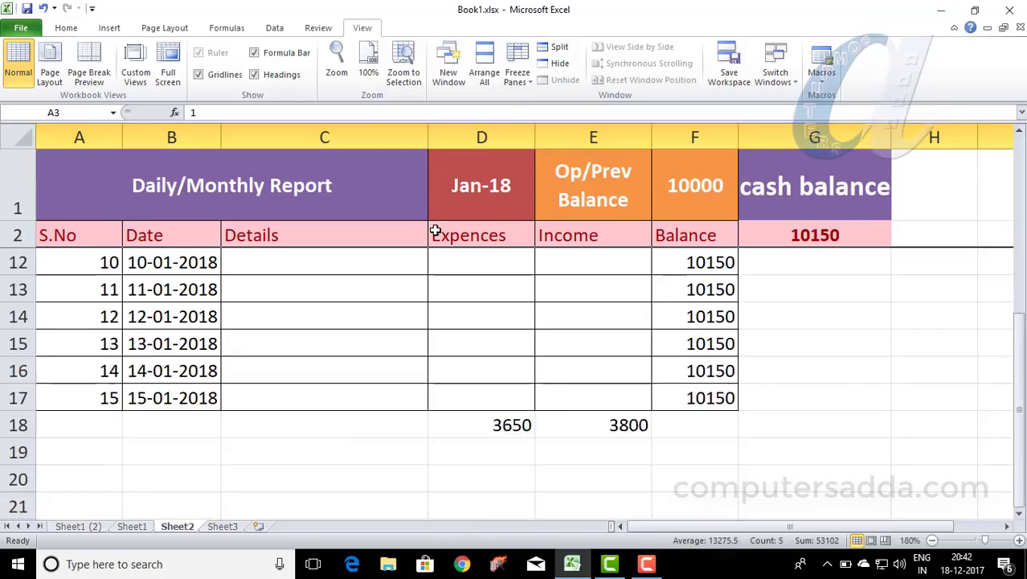
scroll(434, 231, up, 3)
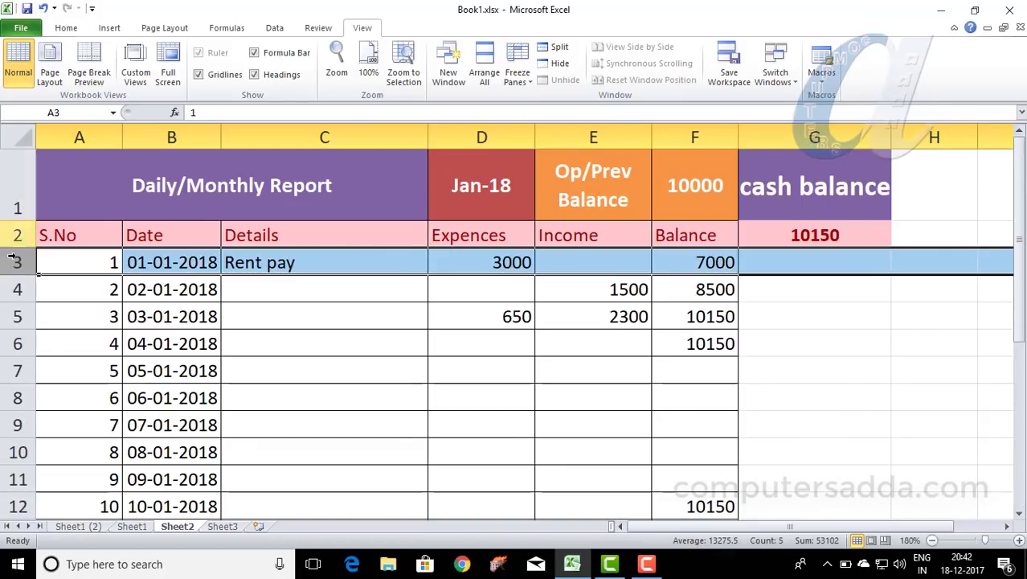
scroll(528, 212, down, 3)
scroll(528, 211, up, 3)
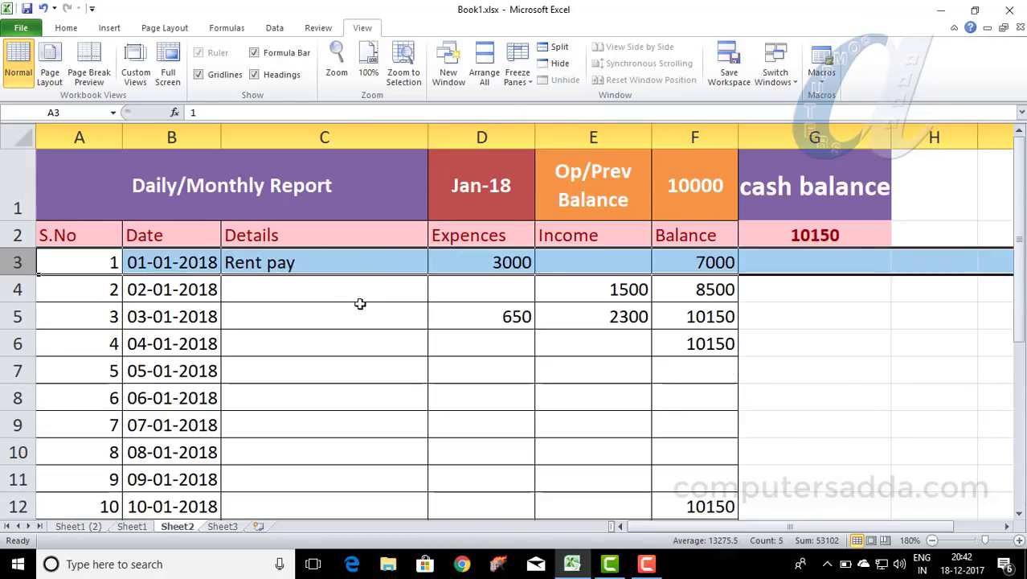
scroll(359, 306, down, 2)
scroll(359, 307, down, 1)
scroll(359, 307, down, 1)
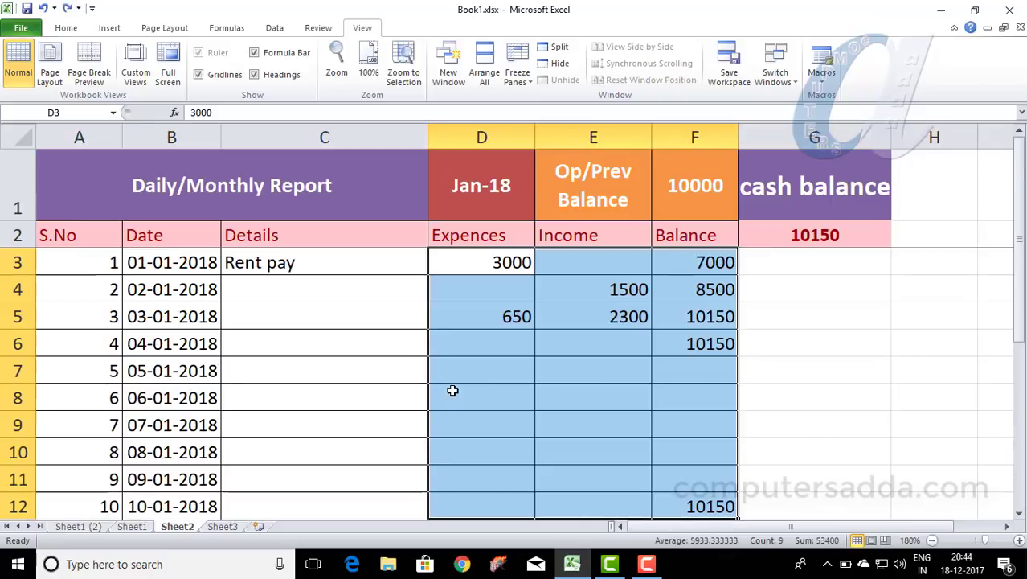
Step: Select cells C6, D3 and E3, then switch to the empty Sheet3
click(397, 343)
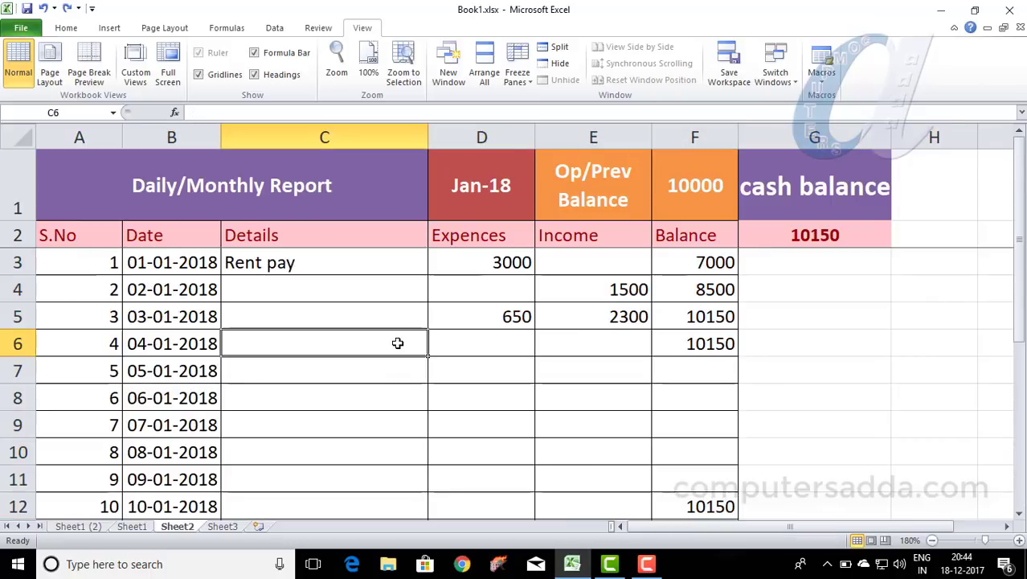
click(489, 257)
click(589, 259)
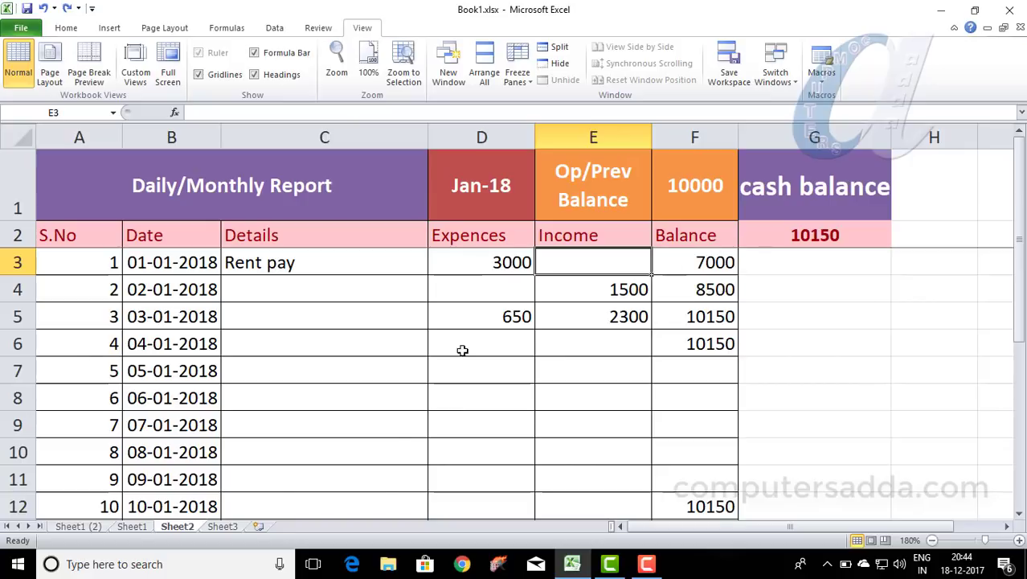
click(222, 527)
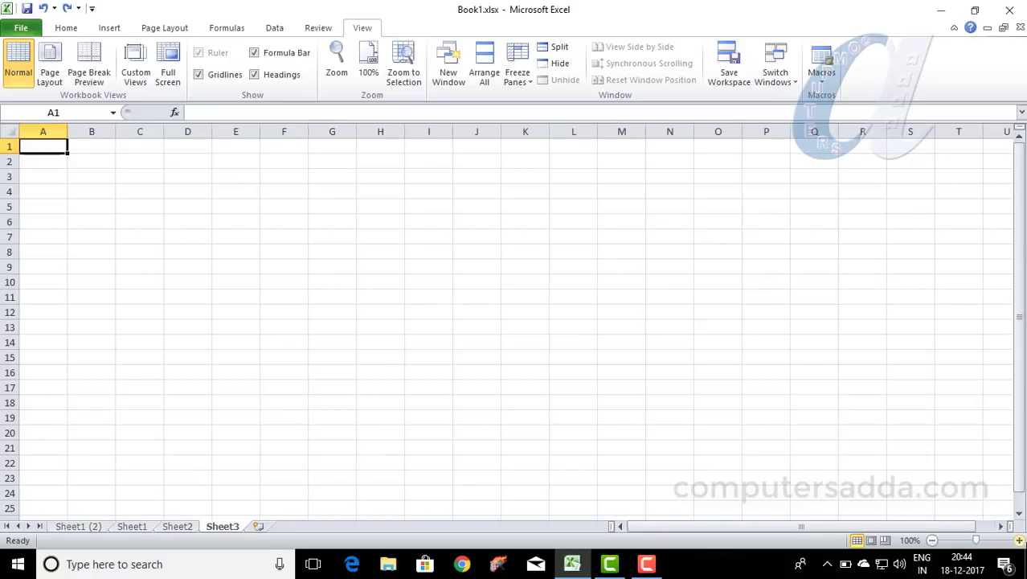
Step: Zoom Sheet3 to 210% and enter the heading 'expences' in A1
click(1019, 541)
click(1019, 540)
click(1019, 540)
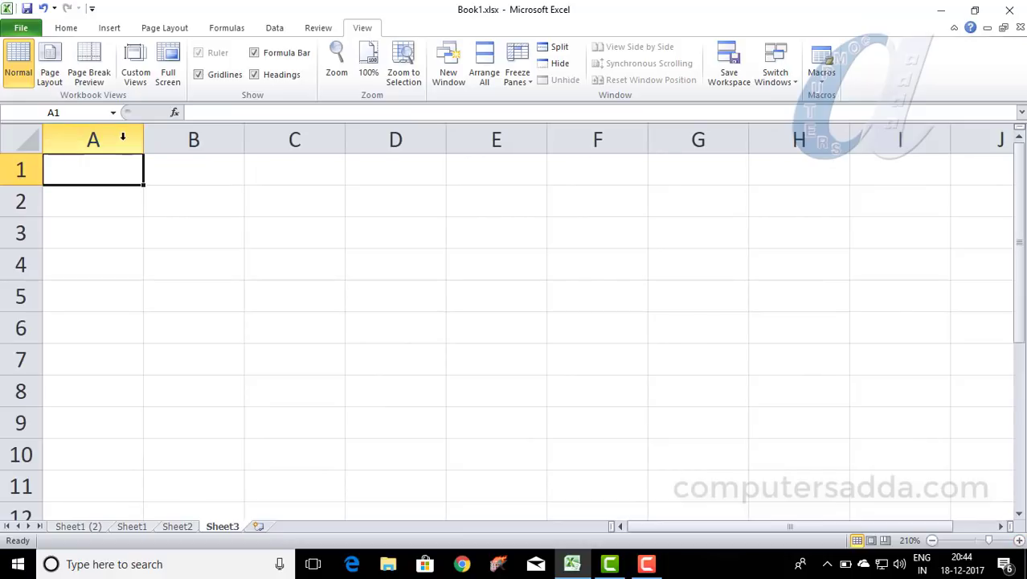
text(expe)
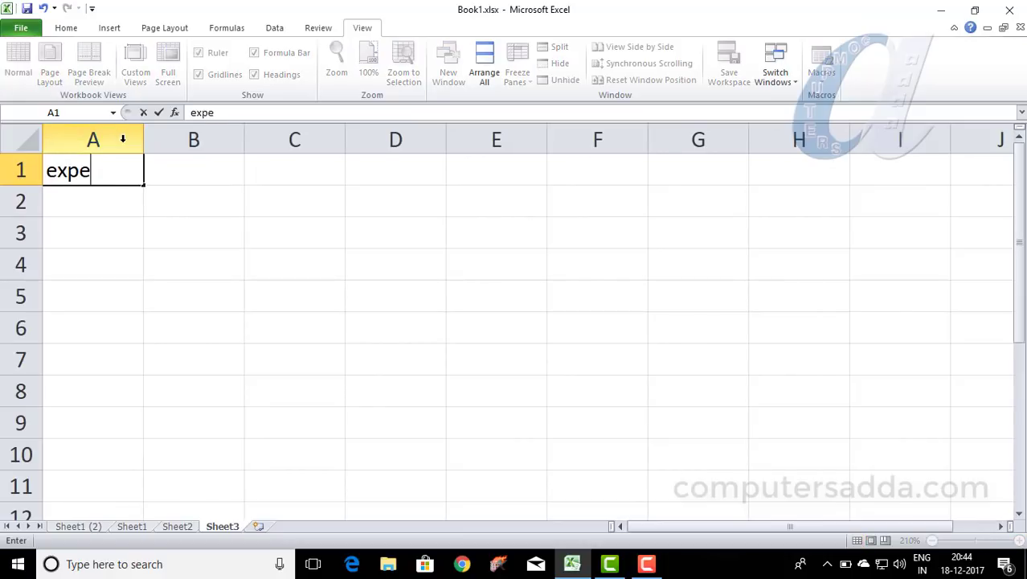
text(nces)
key(Tab)
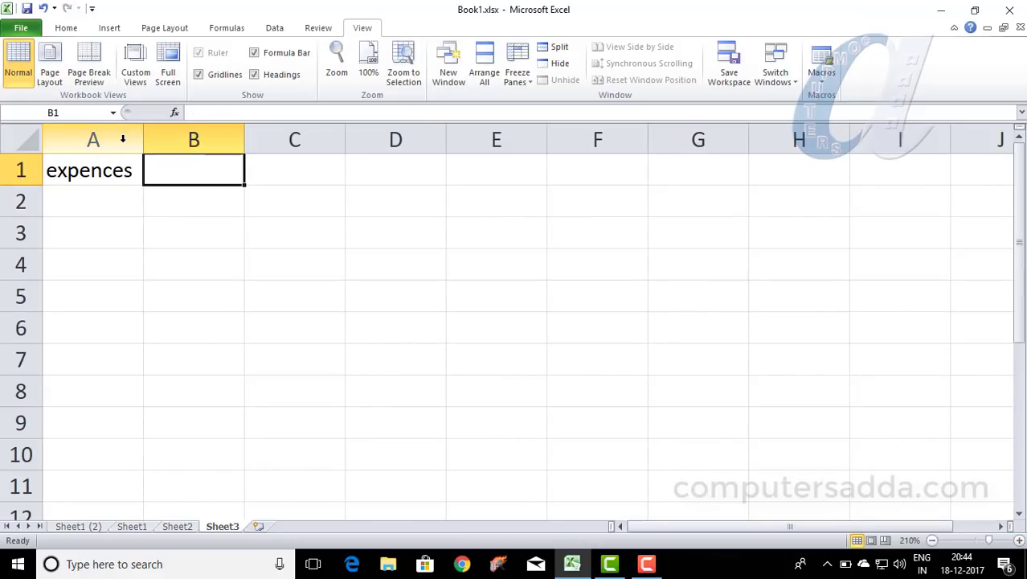
Step: Enter 'income' in D1 and 'balance' in G1, then select A1:C1
click(410, 168)
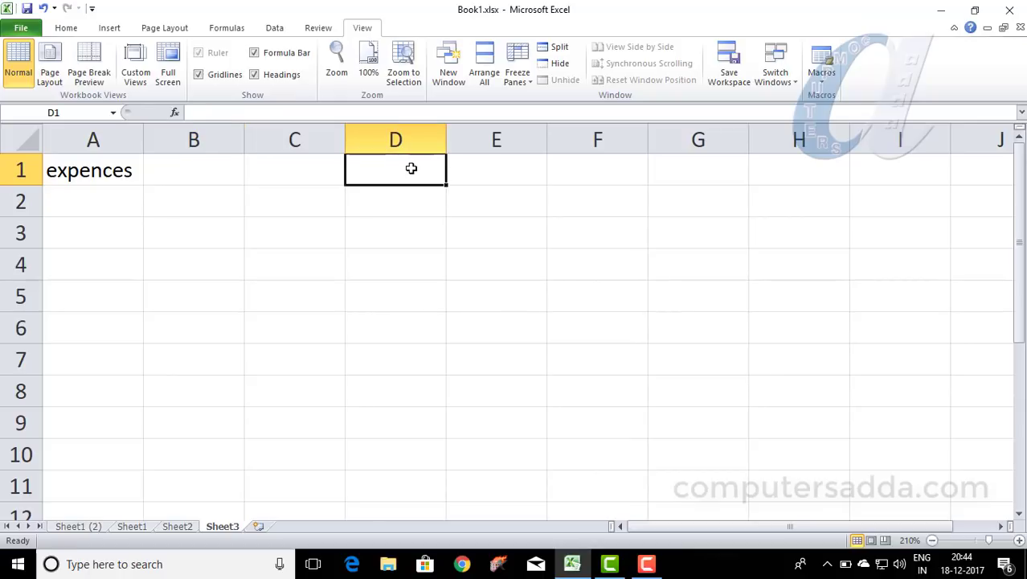
text(income)
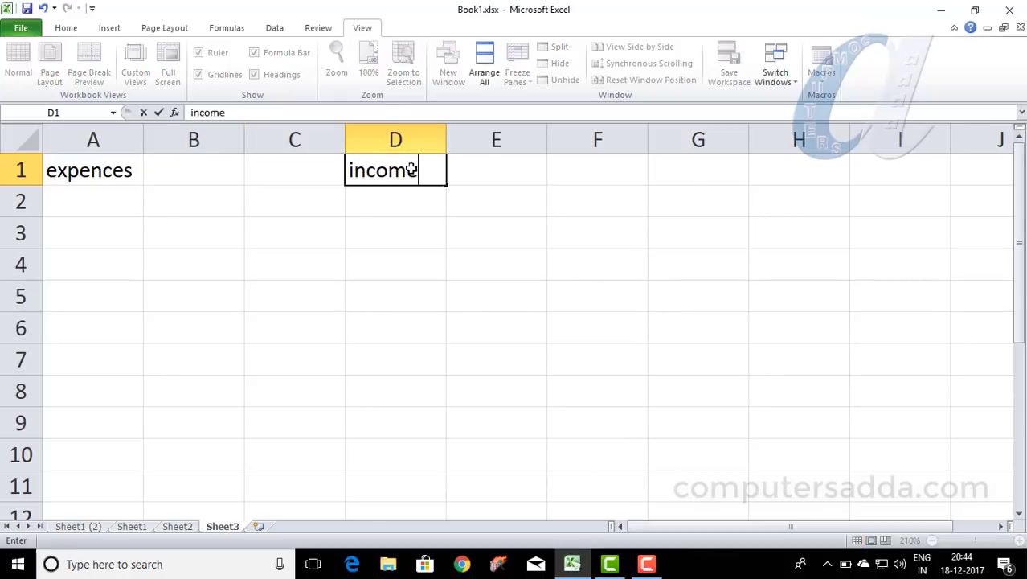
click(717, 176)
text(ba)
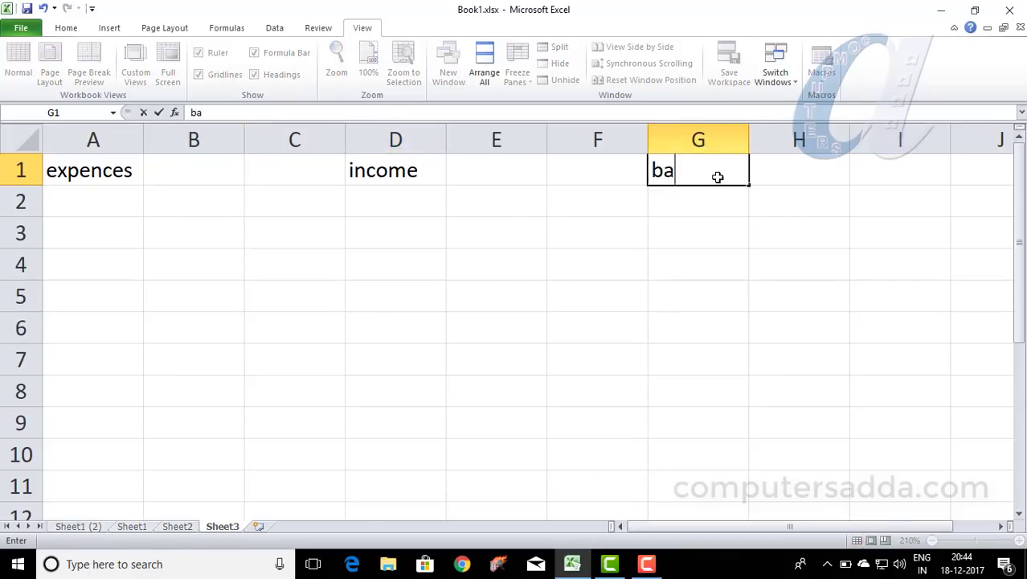
text(lance)
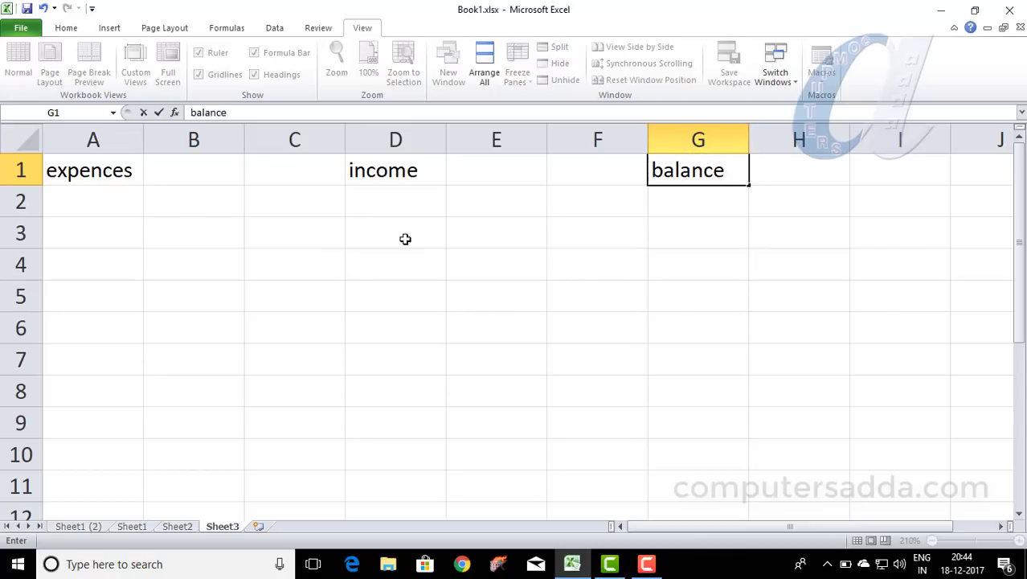
drag(83, 171, 291, 167)
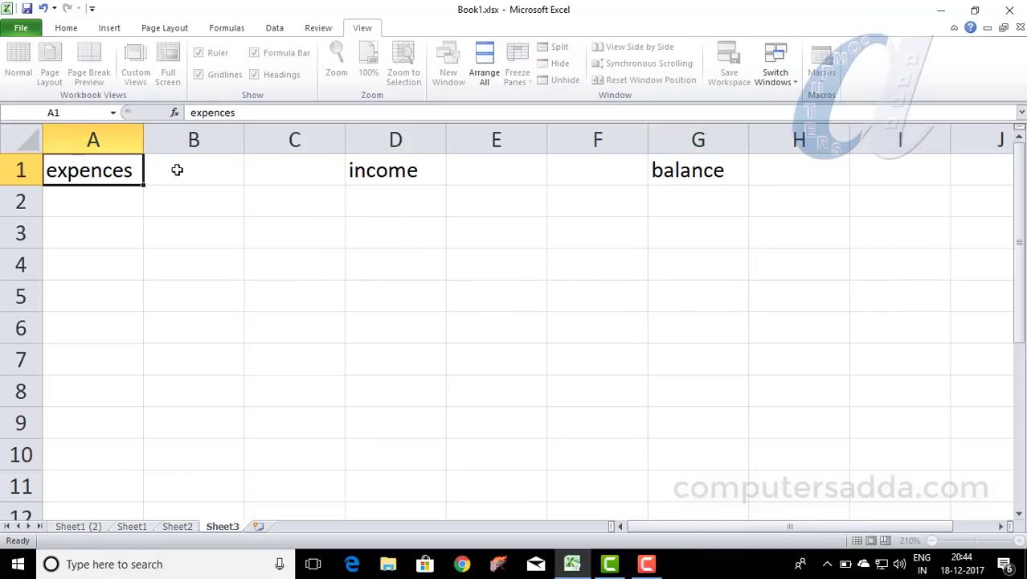
Step: Merge and centre expences across A1:C1 and income across D1:F1, and widen column G
click(57, 31)
click(396, 77)
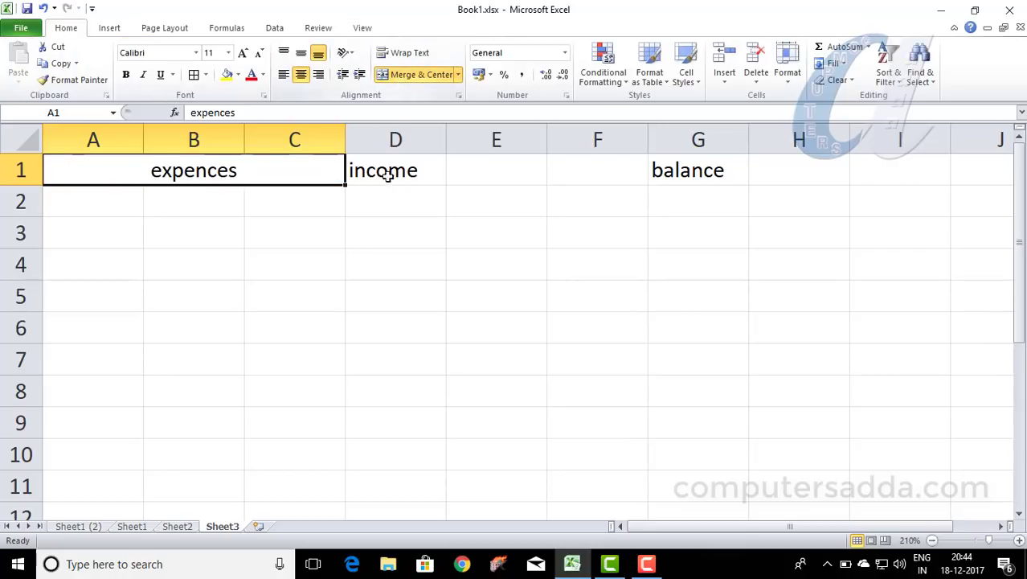
drag(389, 171, 614, 169)
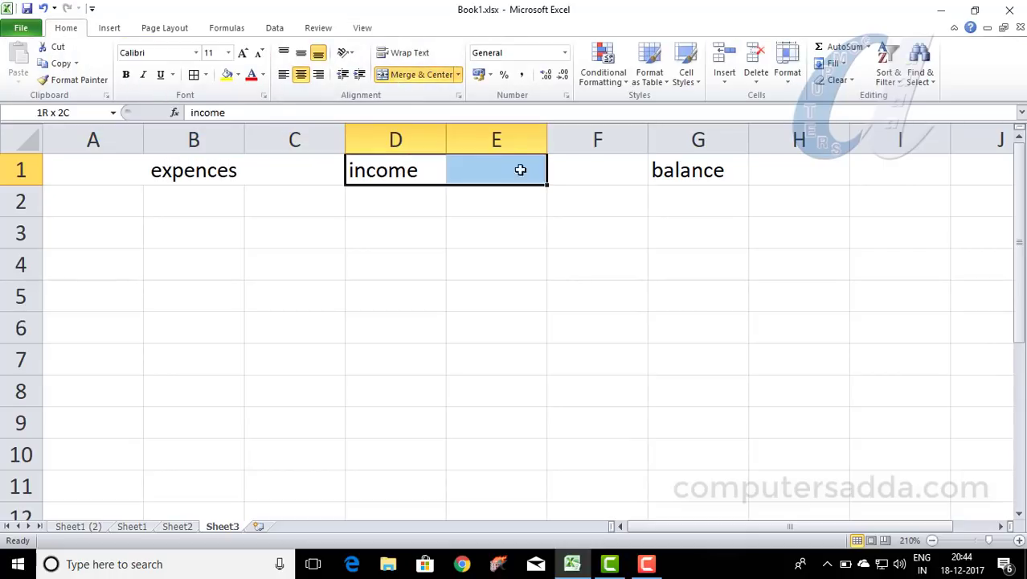
click(404, 75)
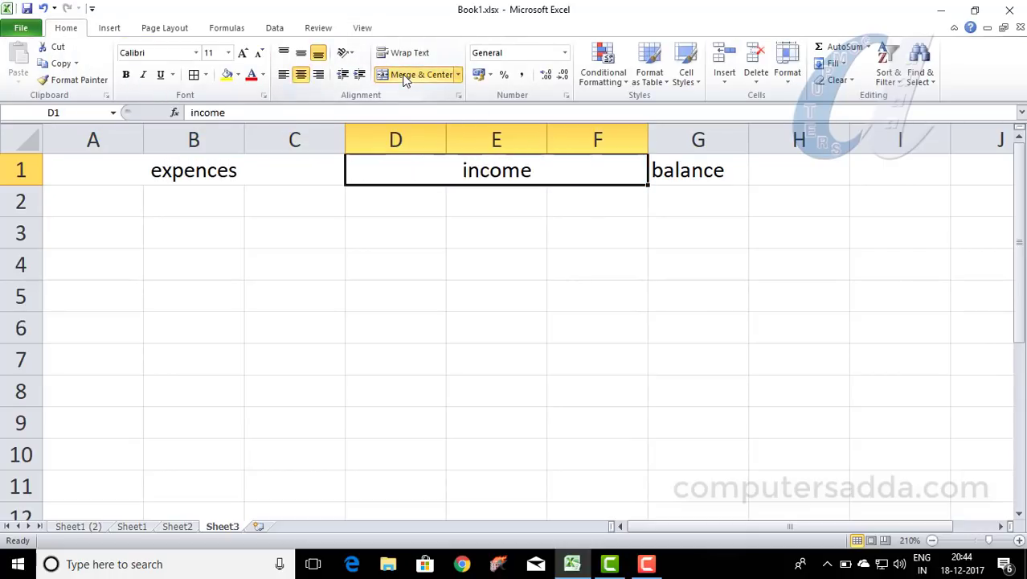
click(706, 166)
drag(748, 135, 867, 134)
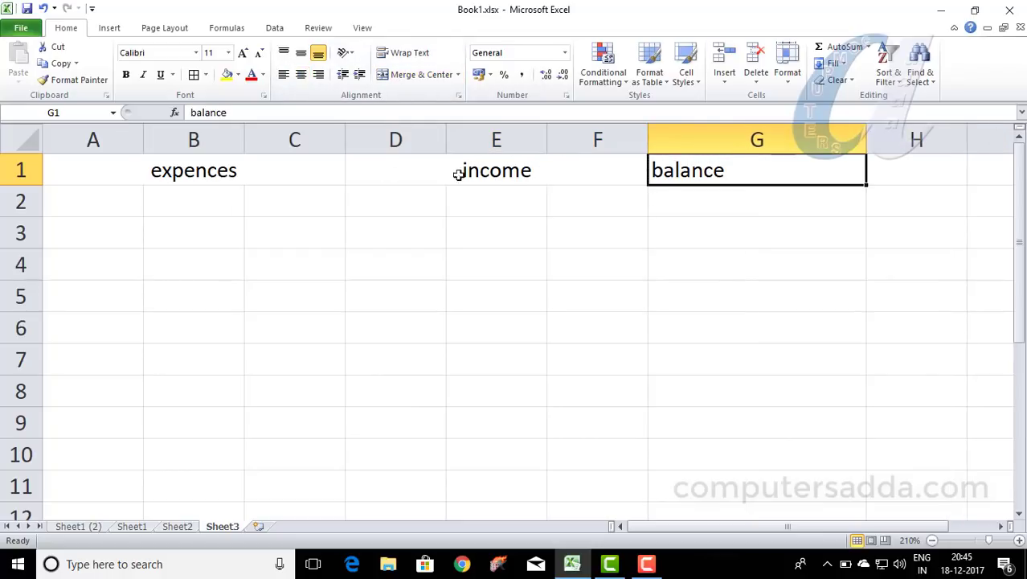
Step: Apply cell styles: Accent2 red to expences, Accent3 green to income, Accent4 purple to balance
drag(137, 165, 717, 167)
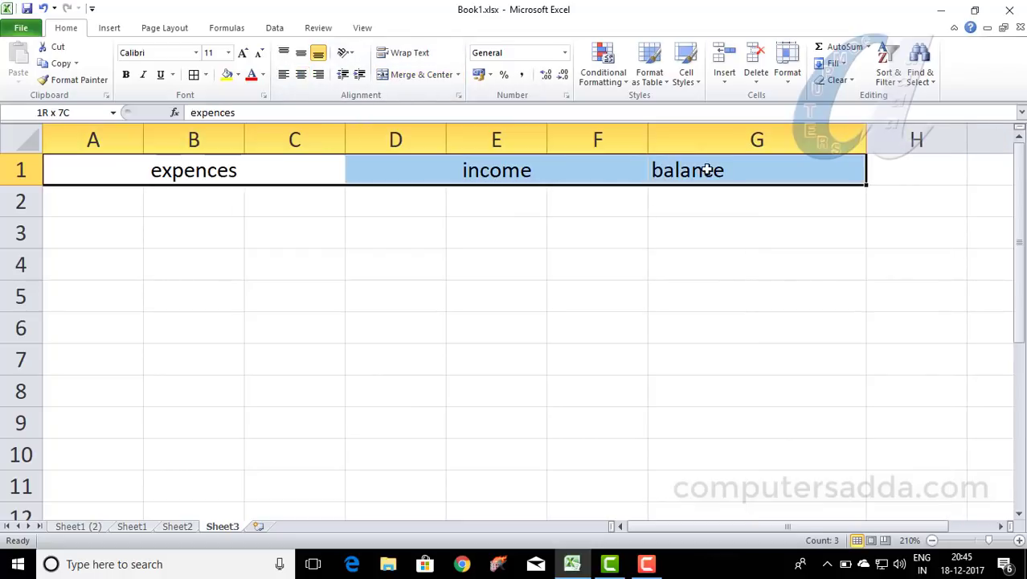
click(686, 74)
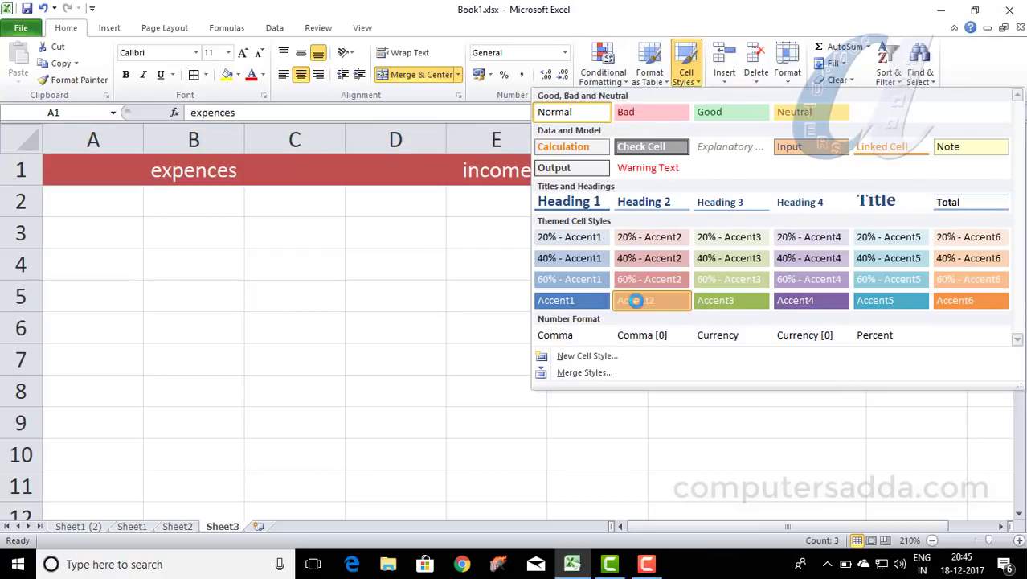
click(635, 299)
click(493, 170)
click(696, 80)
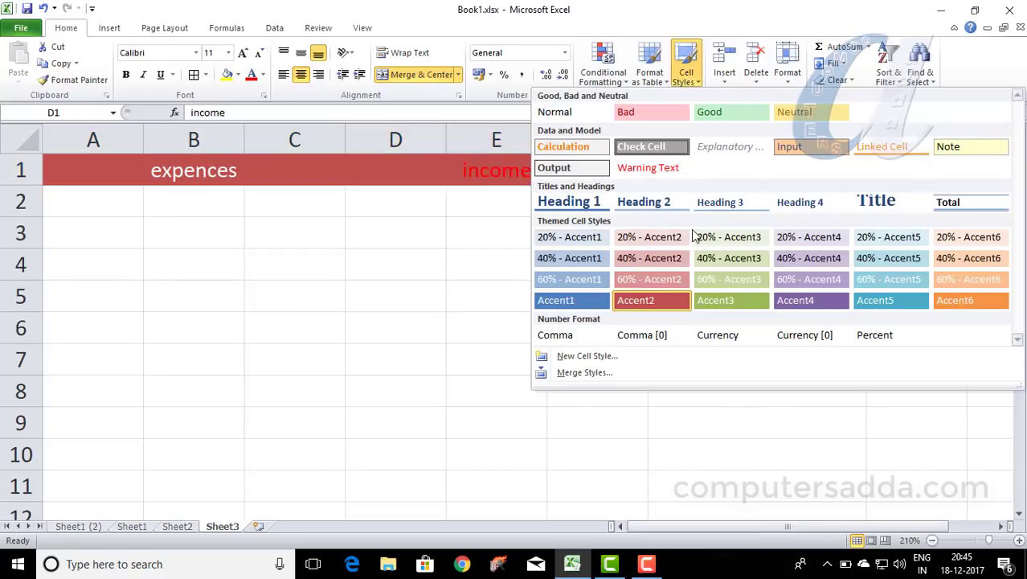
click(716, 298)
click(675, 170)
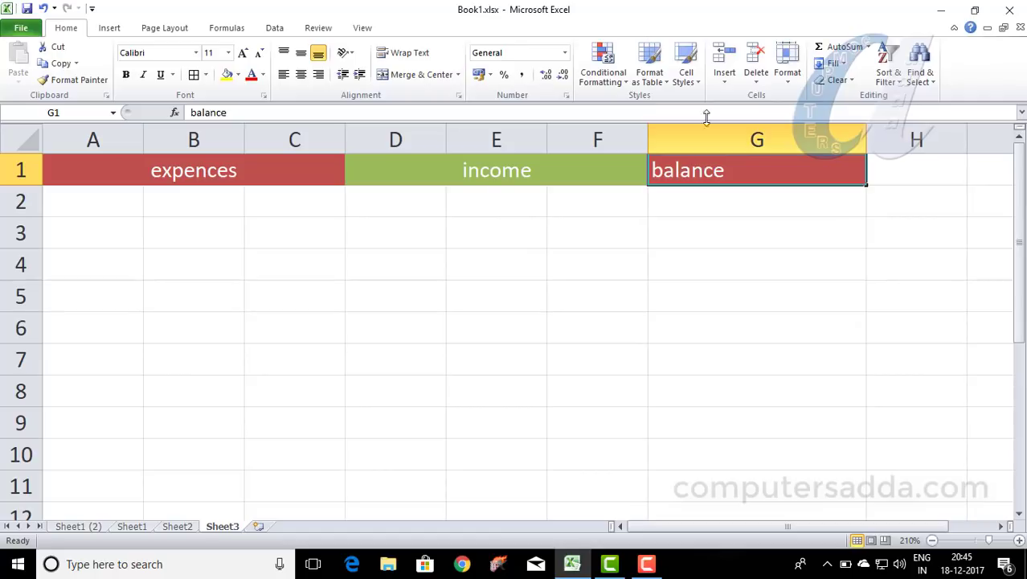
click(685, 80)
click(800, 301)
click(273, 201)
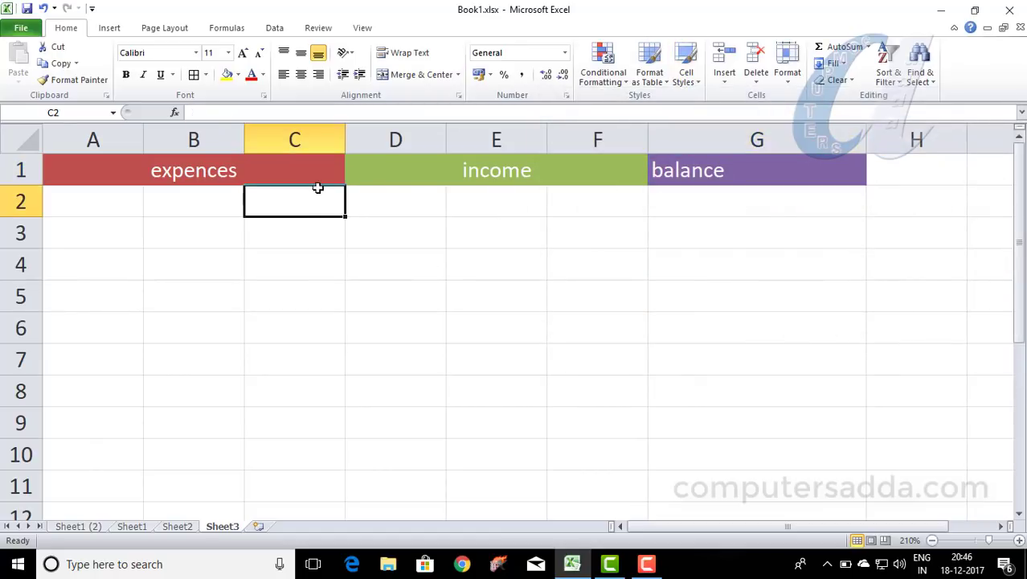
Step: Select the merged headers and the row-2 cells under expences, income and balance
click(184, 173)
click(466, 169)
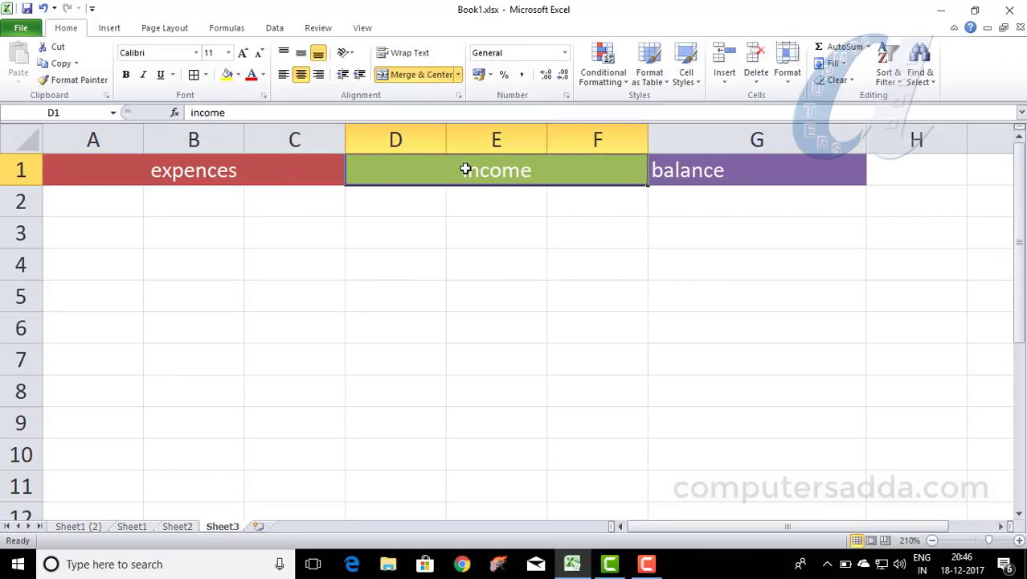
drag(101, 201, 298, 206)
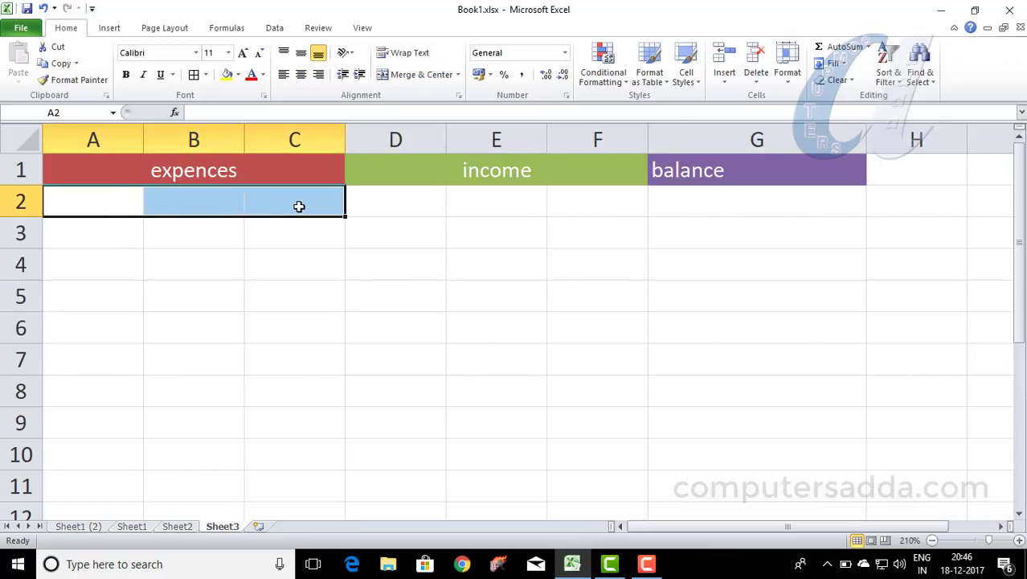
click(106, 202)
click(204, 202)
click(299, 202)
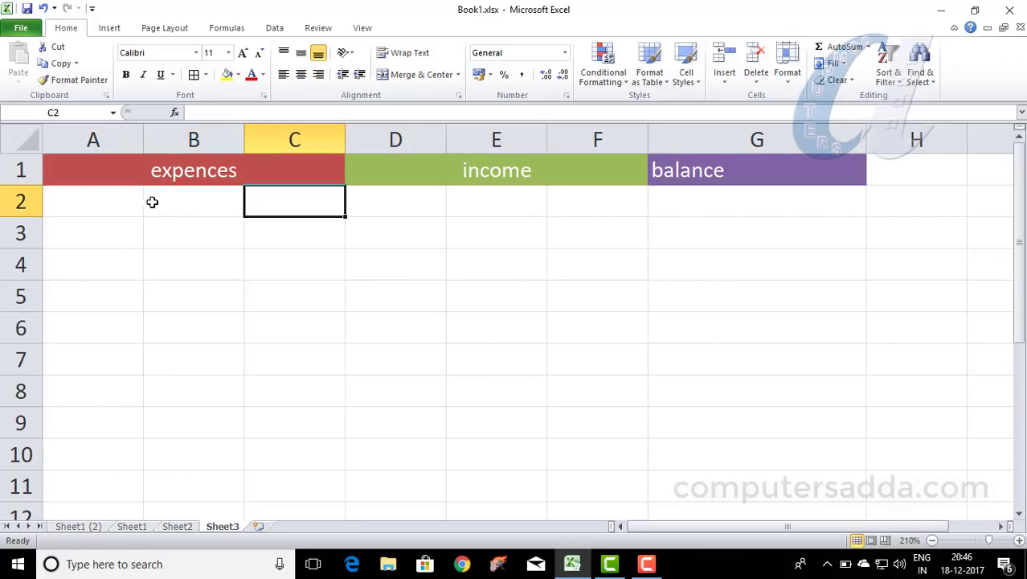
click(105, 204)
click(211, 202)
click(290, 200)
click(191, 202)
drag(383, 201, 566, 206)
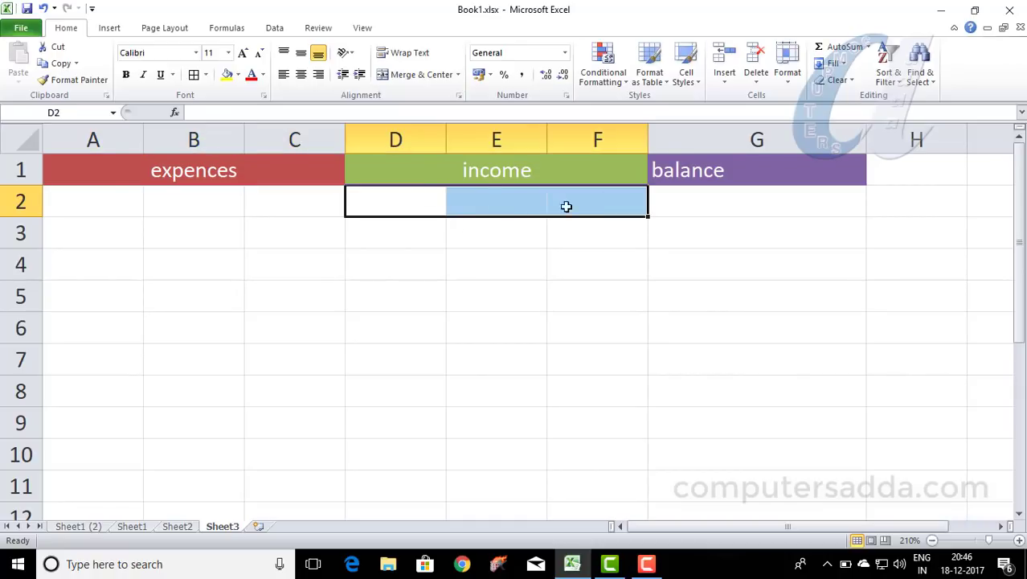
click(527, 201)
click(559, 202)
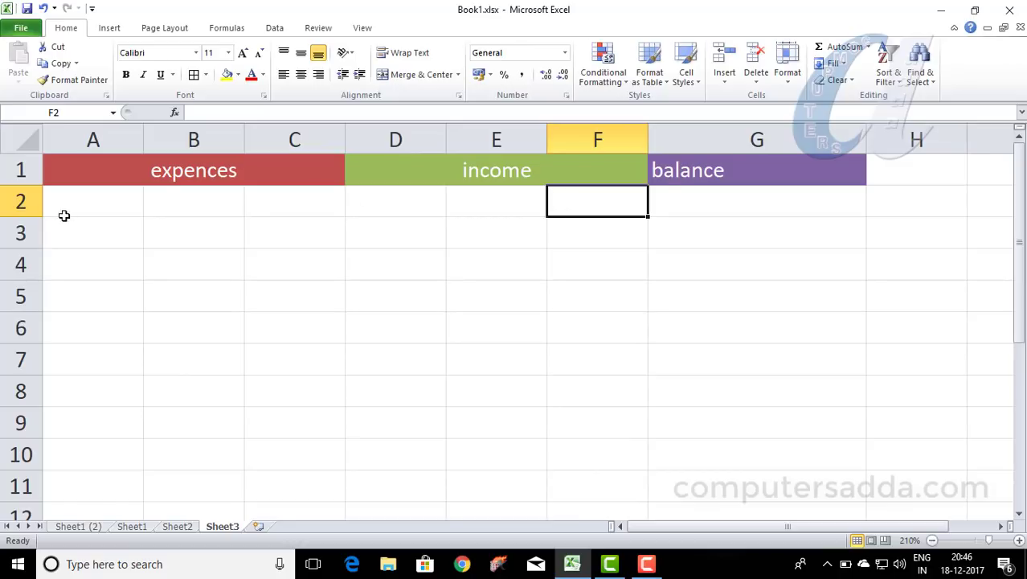
click(758, 203)
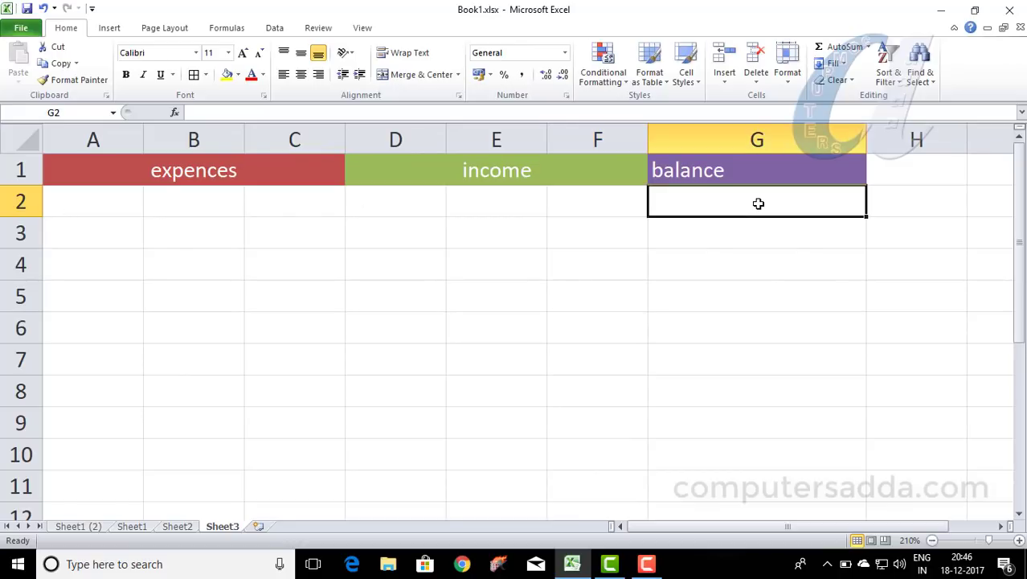
Step: Insert a blank row above the header row
click(12, 176)
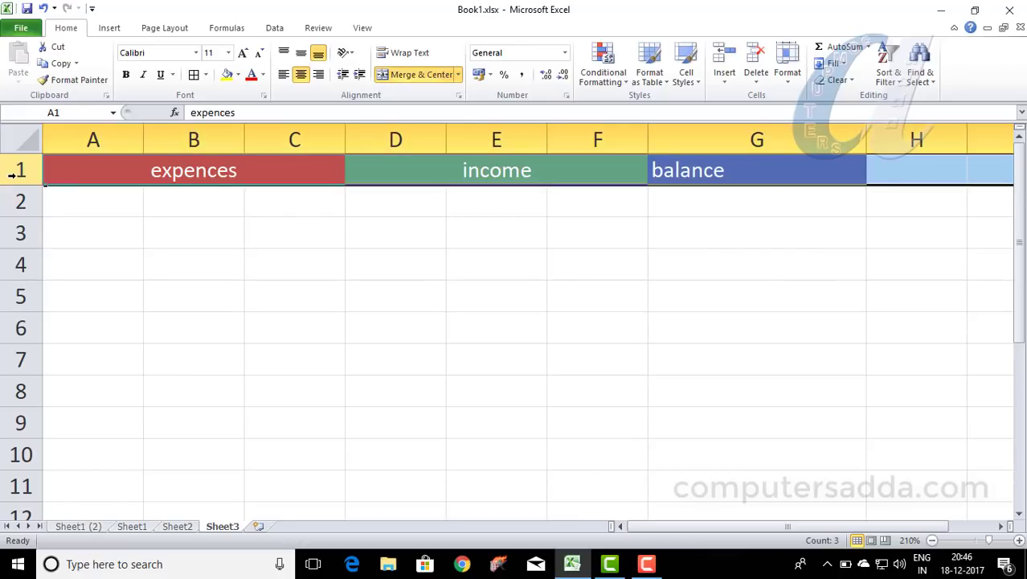
right_click(13, 170)
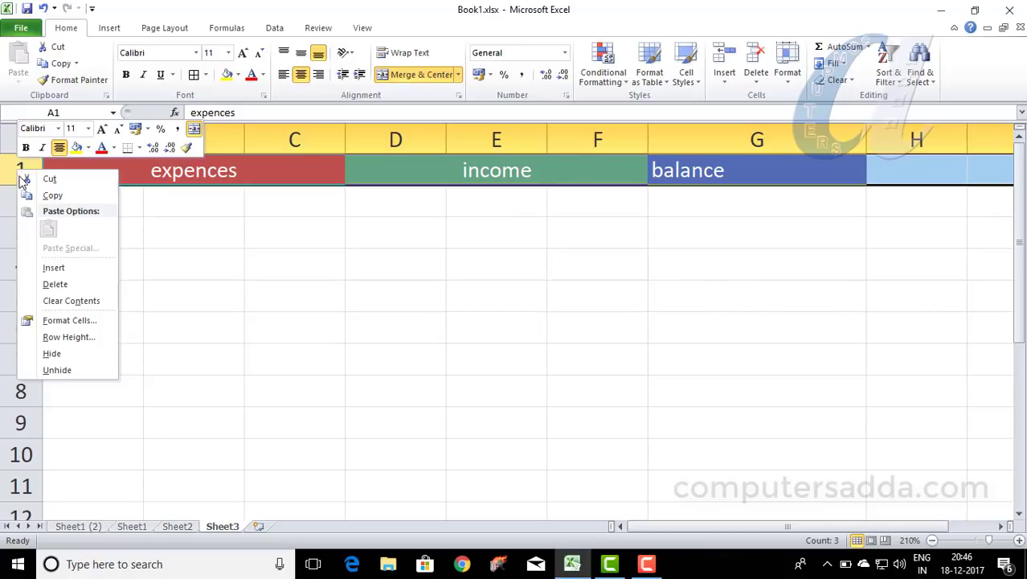
click(45, 270)
Step: Enter the label 'op bal' in F1 and the opening balance 5000 in G1
click(691, 170)
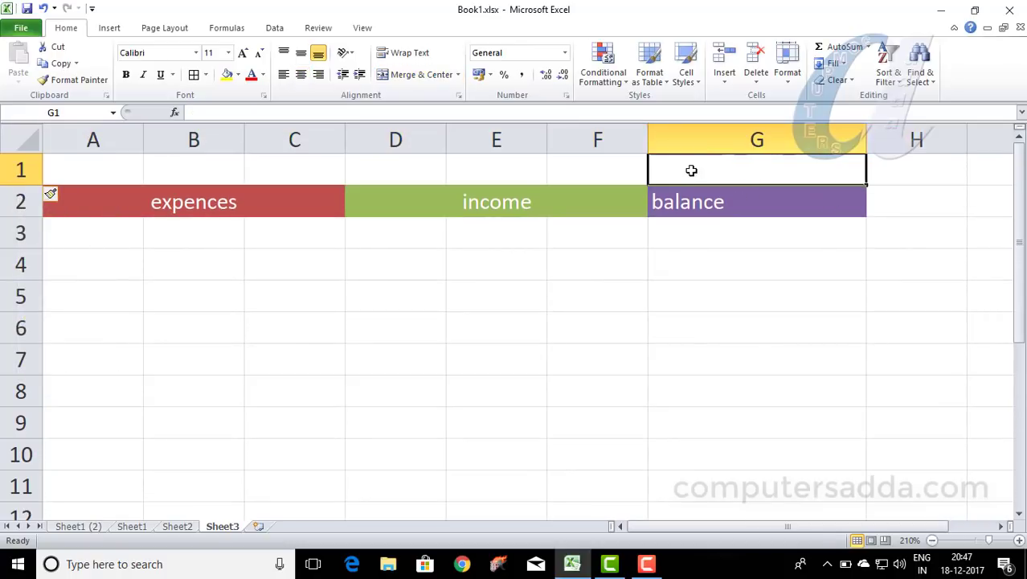
click(609, 171)
text(o)
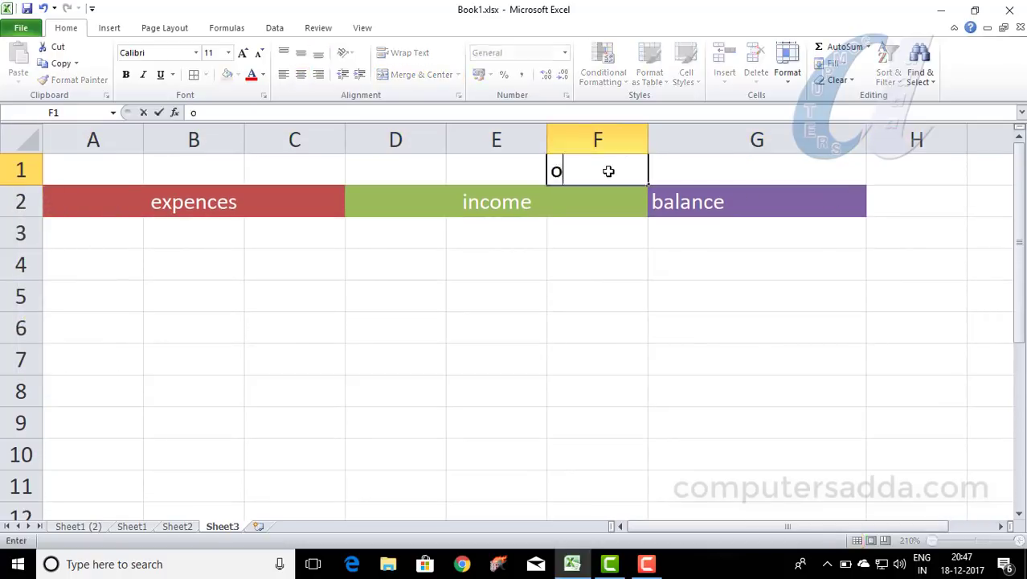
text(p bal)
key(Tab)
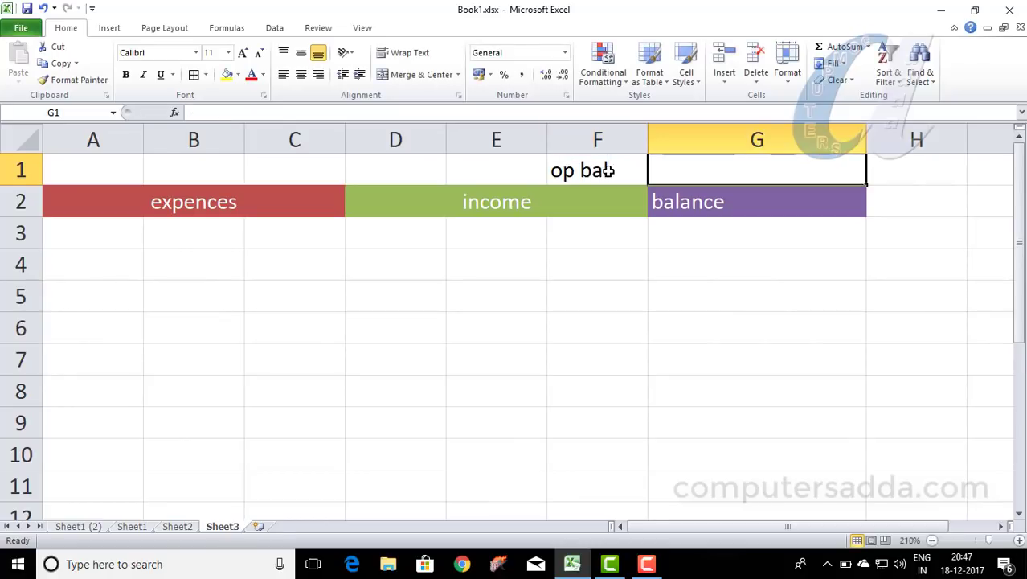
text(5000)
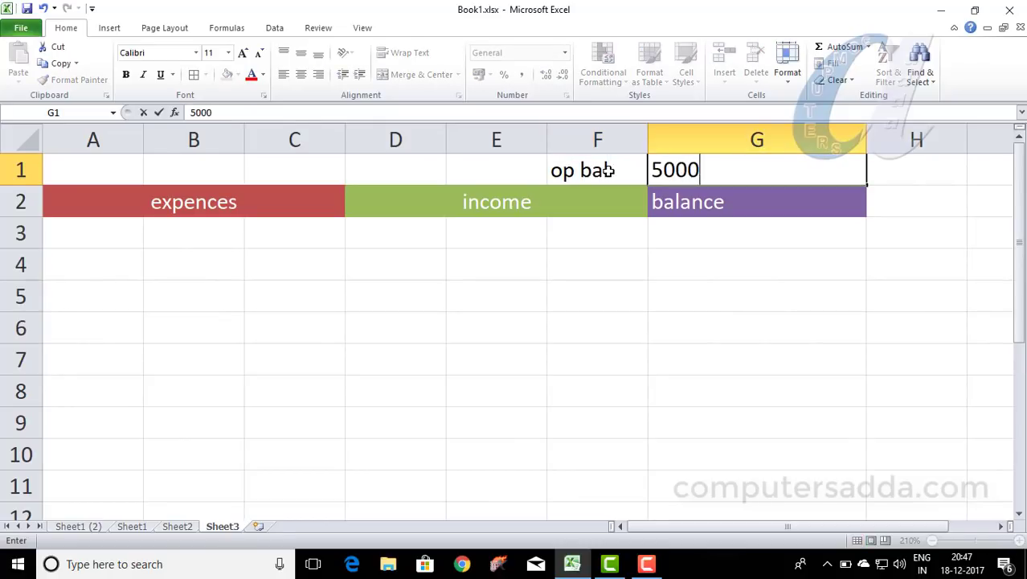
click(643, 253)
click(803, 169)
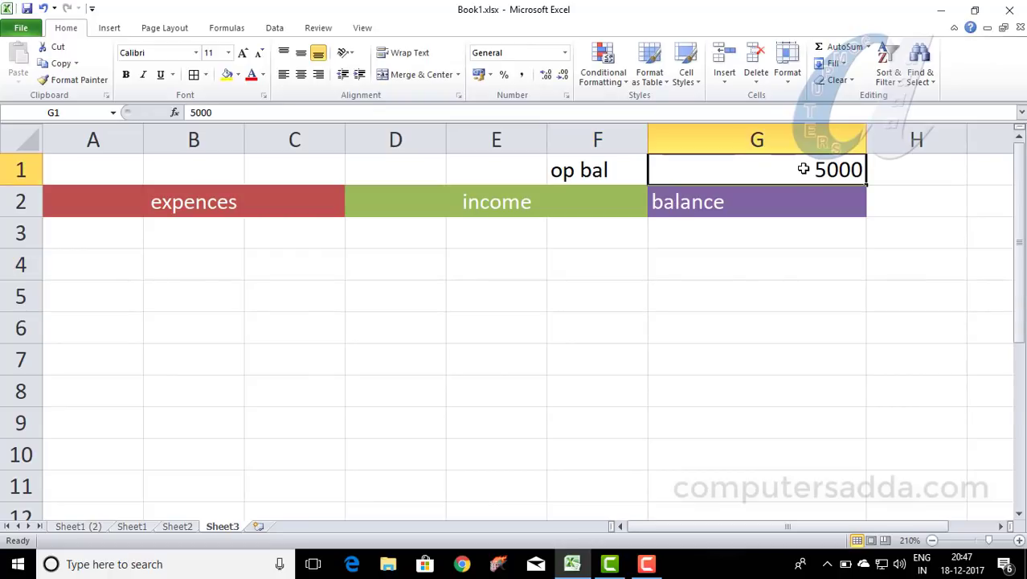
click(713, 239)
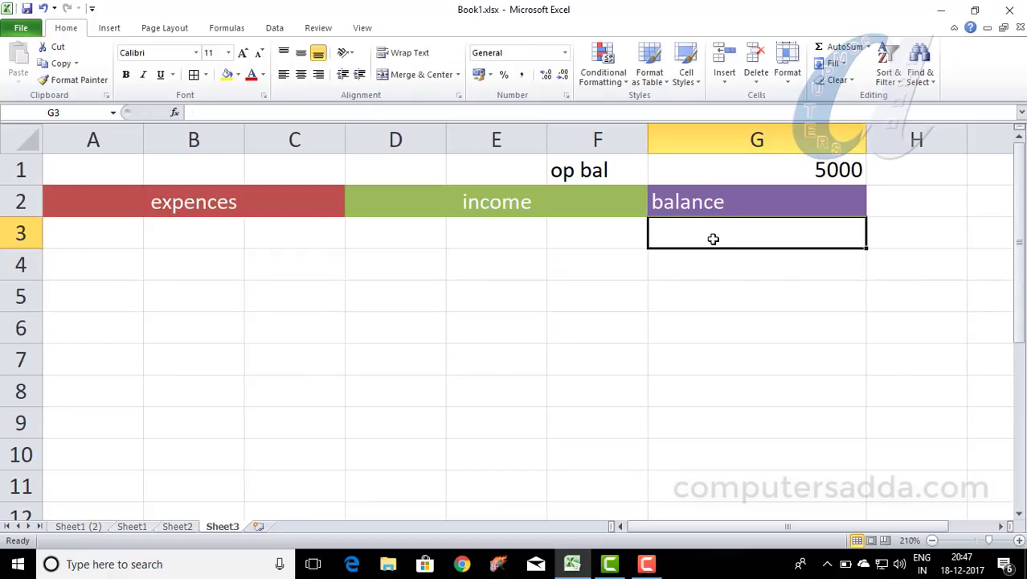
text(=)
text(su)
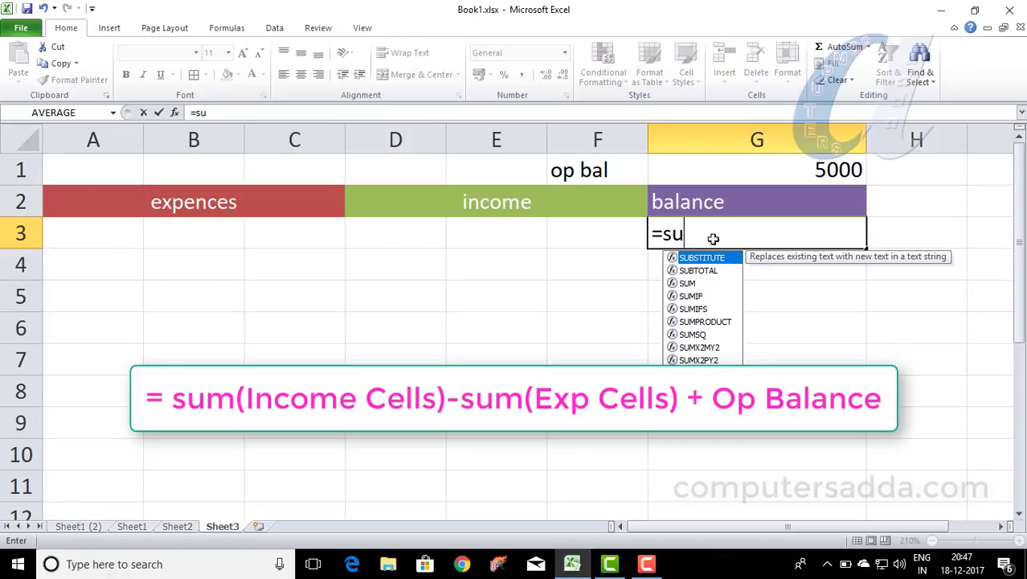
text(m()
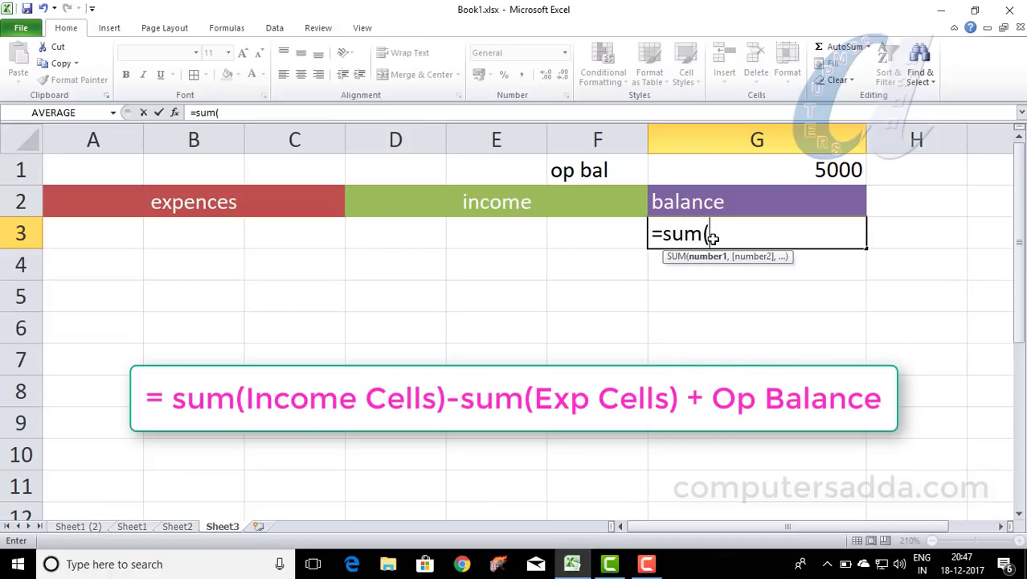
Step: Complete G3's formula as =sum(D3:F3)-sum(A3:C3)+G1
click(386, 232)
drag(387, 233, 612, 234)
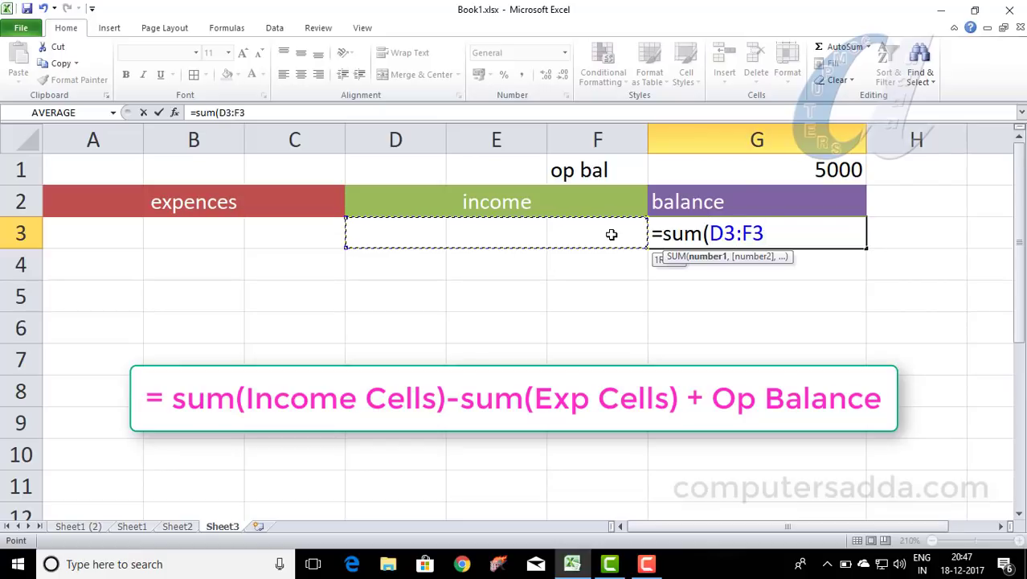
text()-)
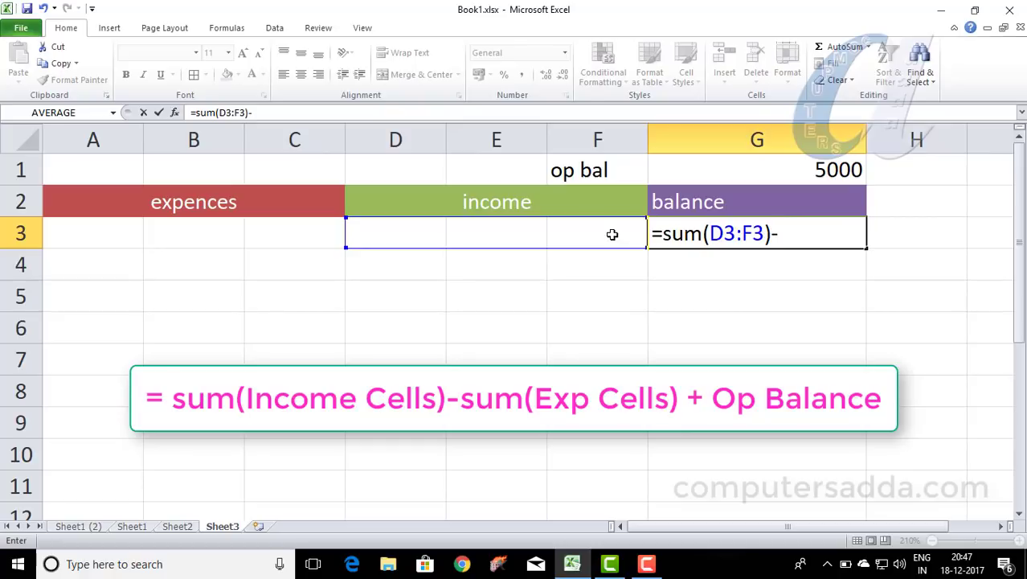
text(sum)
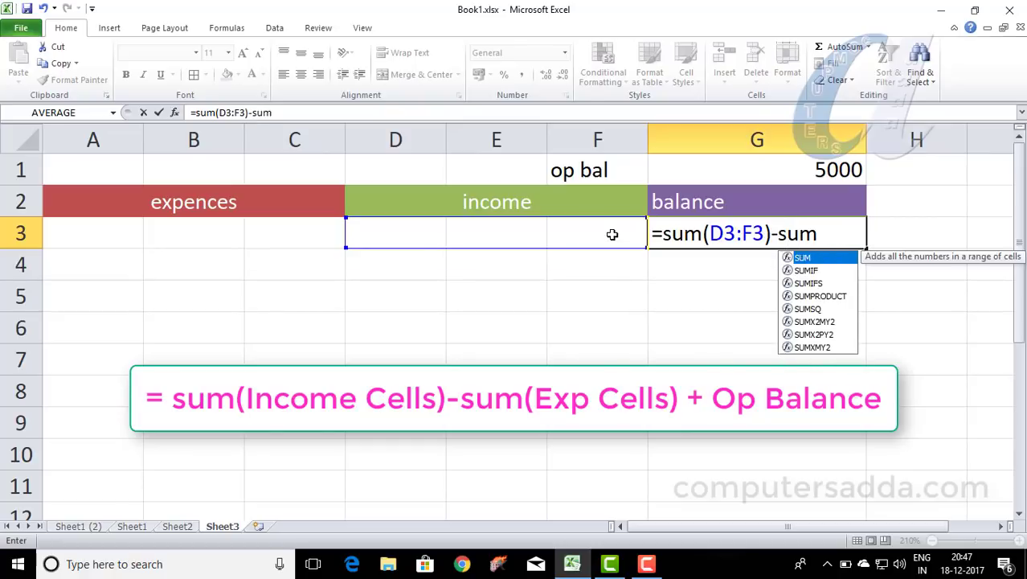
text(()
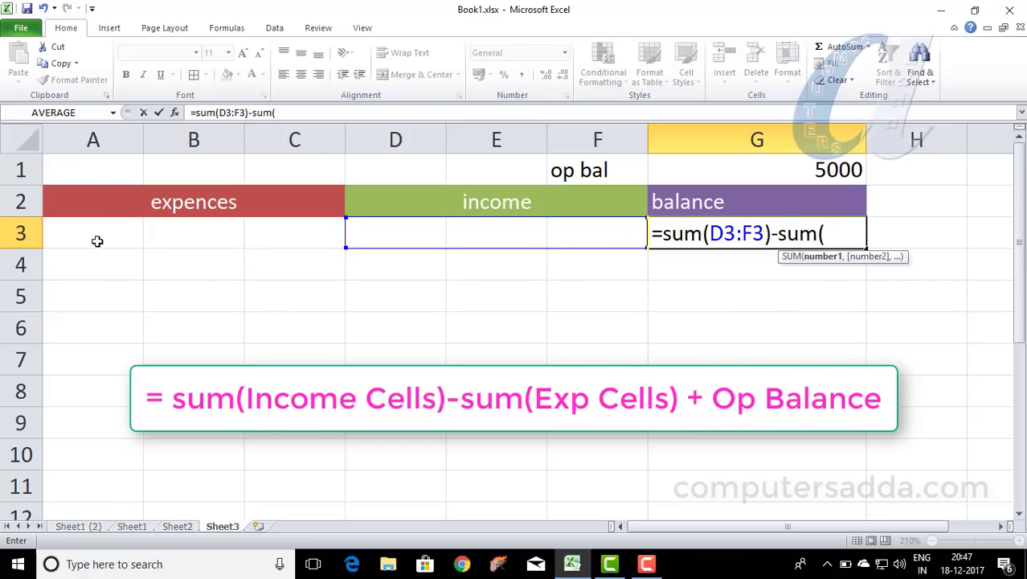
drag(74, 238, 314, 238)
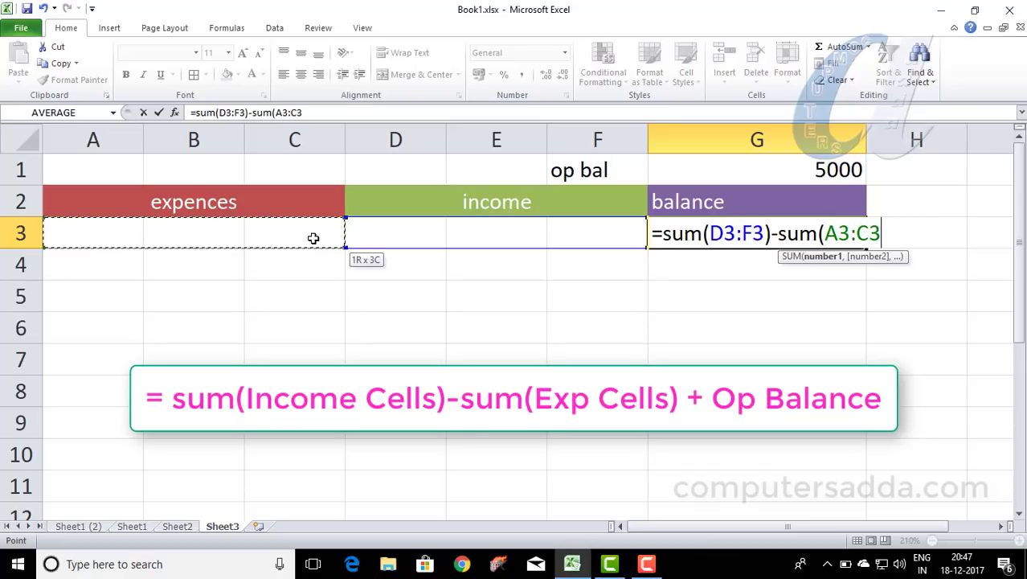
text()+)
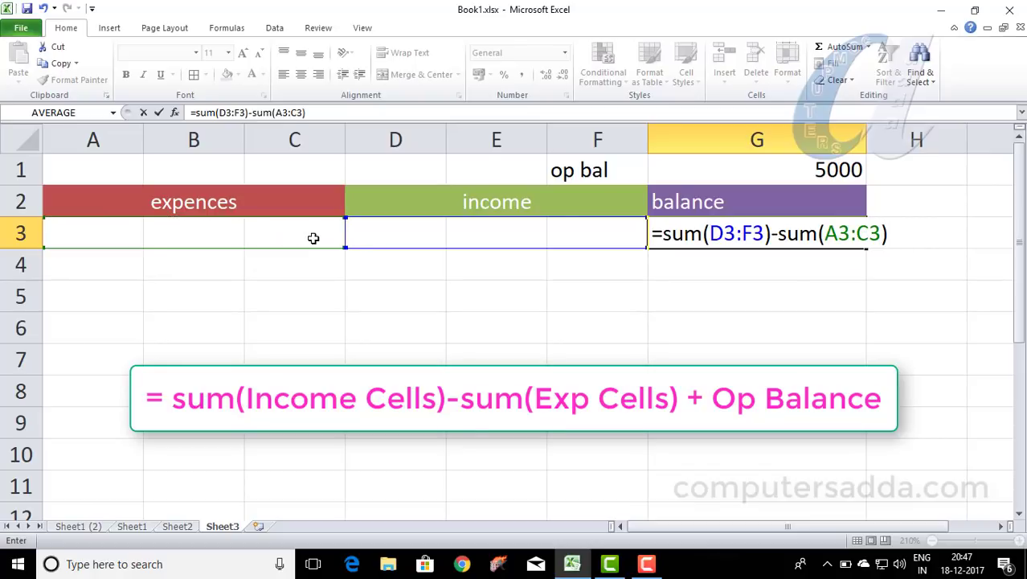
click(754, 169)
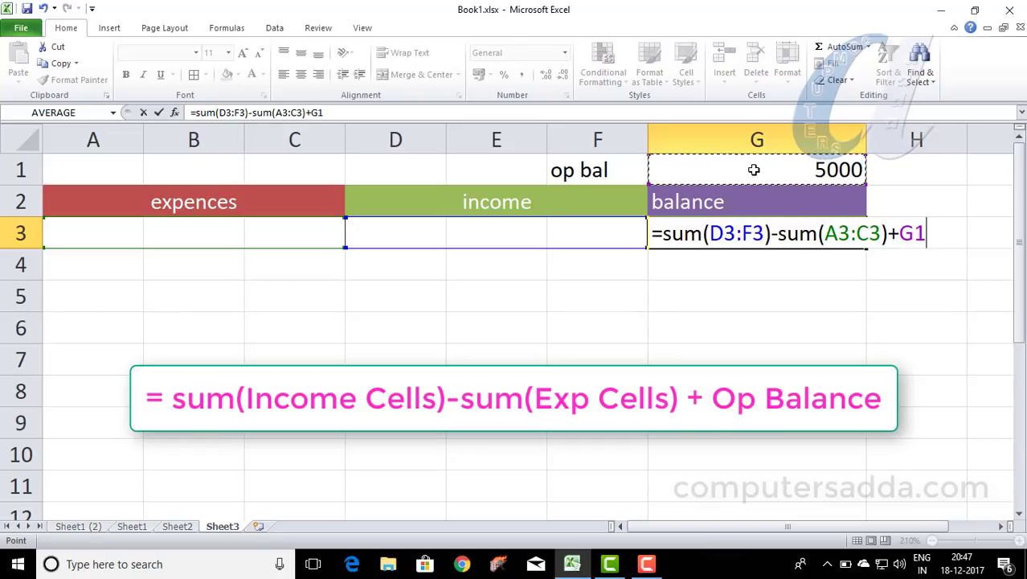
key(Return)
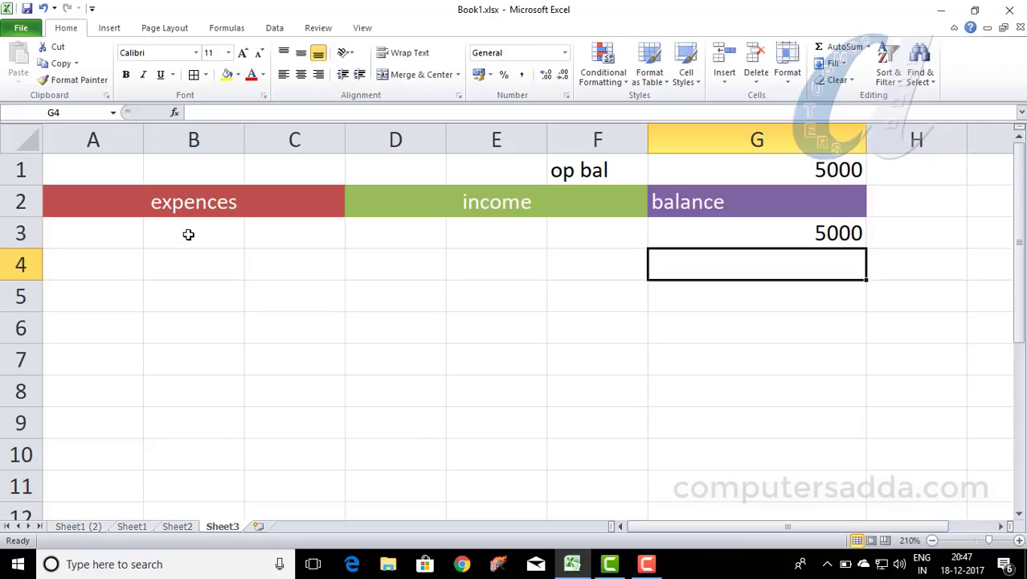
Step: Enter test expenses of 500 in B3 and 1000 in C3
click(188, 234)
text(5)
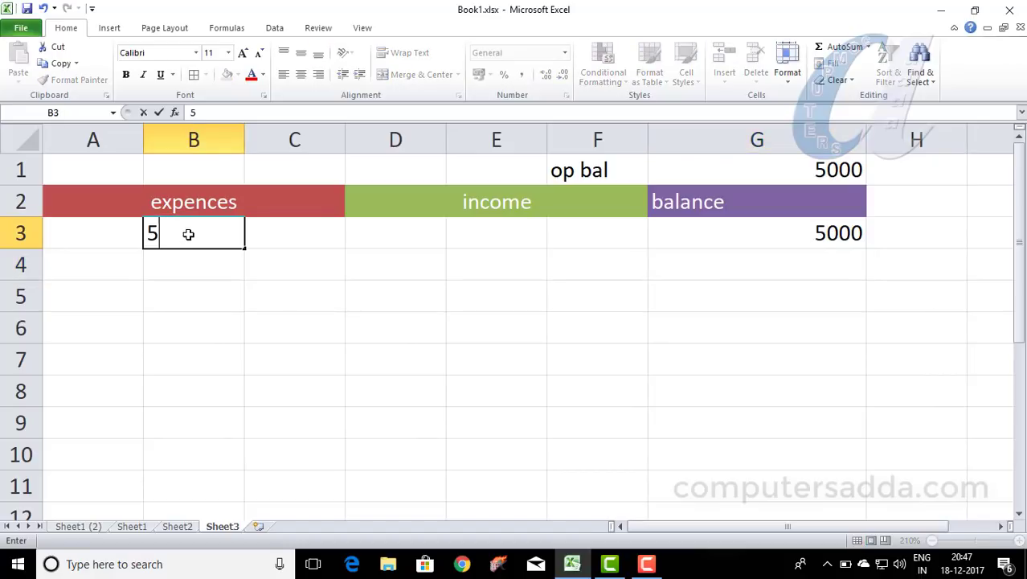
text(00)
key(Return)
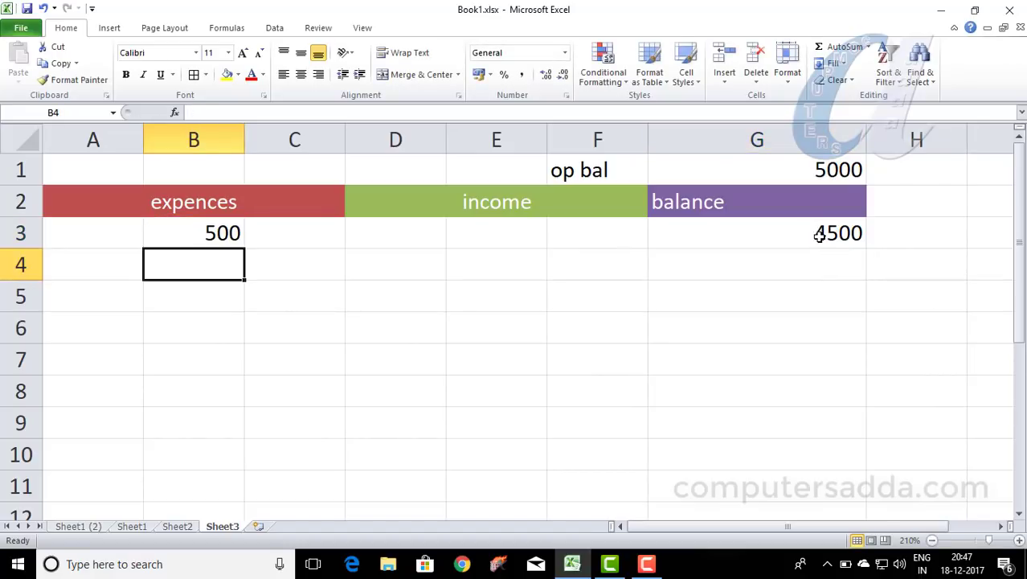
click(302, 237)
text(100)
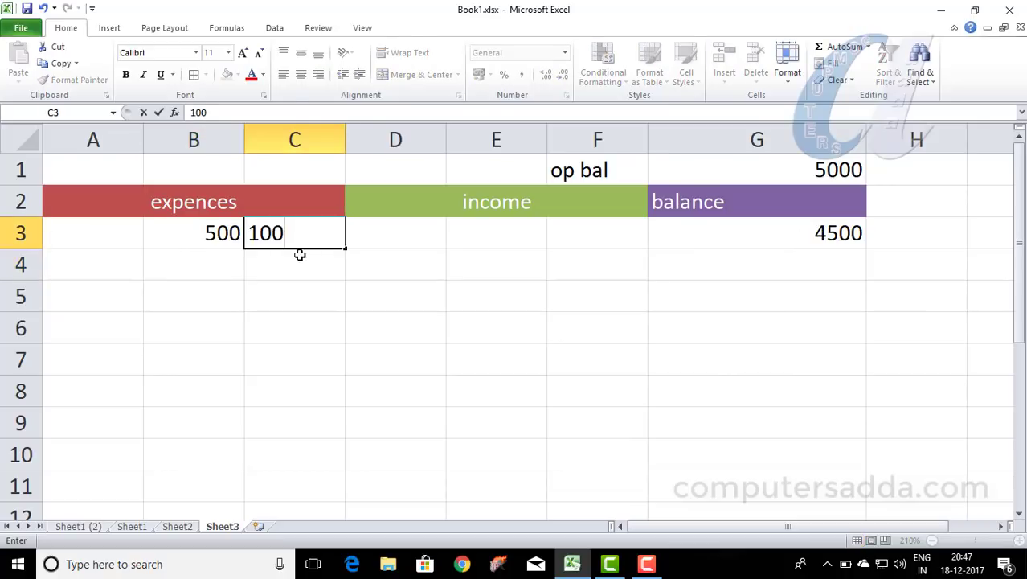
text(0)
key(Return)
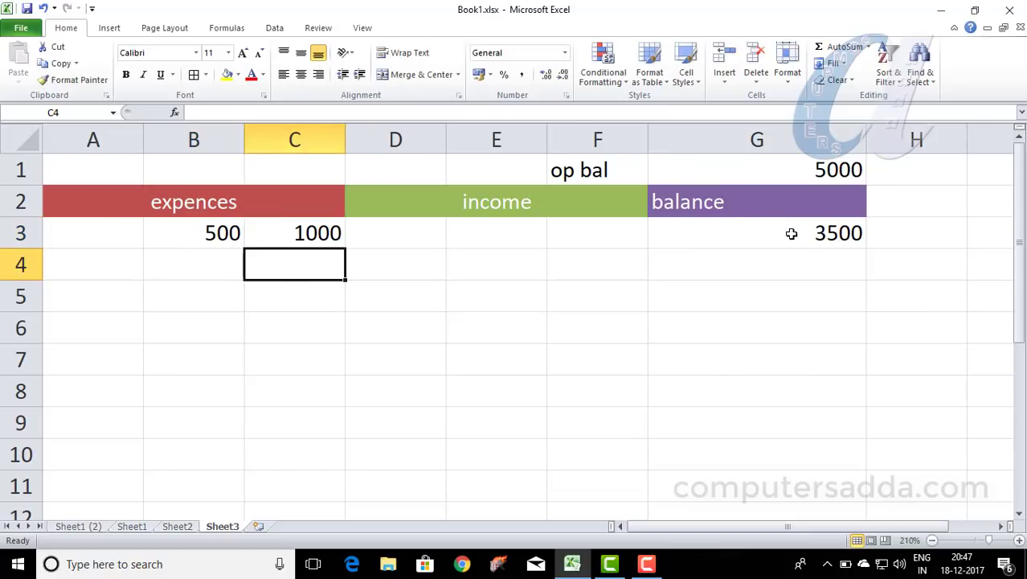
Step: Enter 2000 as income in E3
click(487, 237)
click(402, 239)
click(513, 236)
click(613, 236)
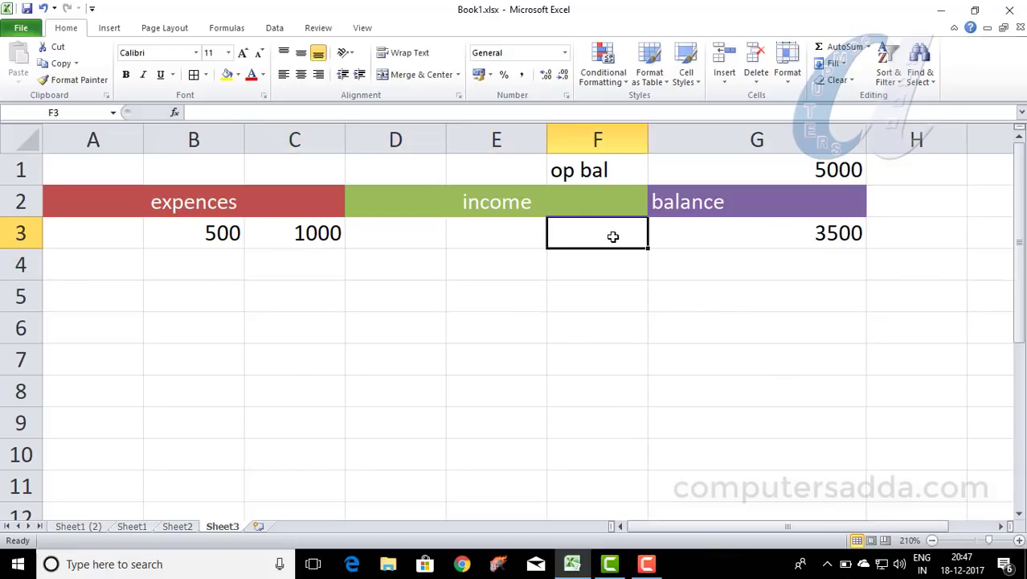
click(499, 234)
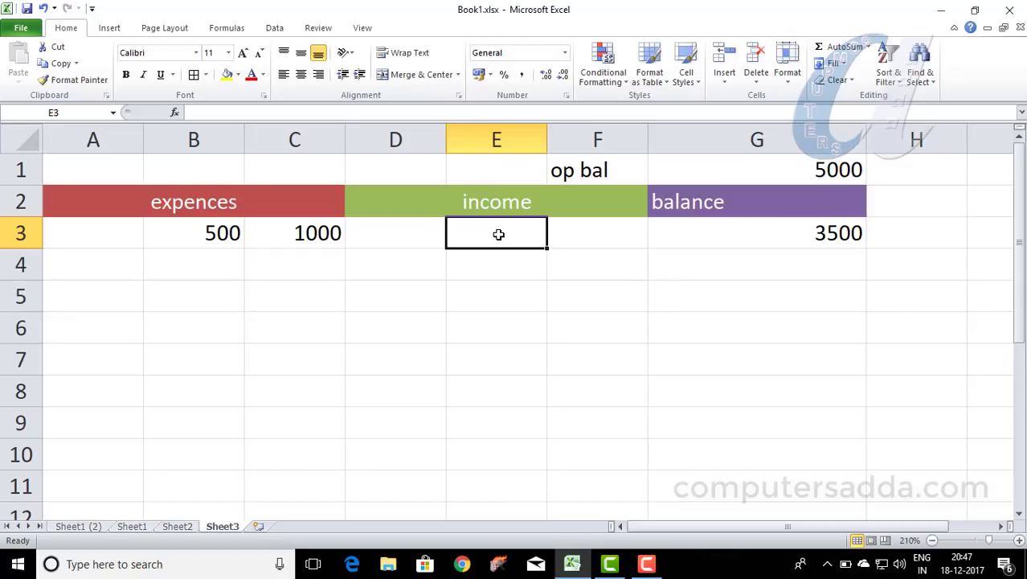
text(2)
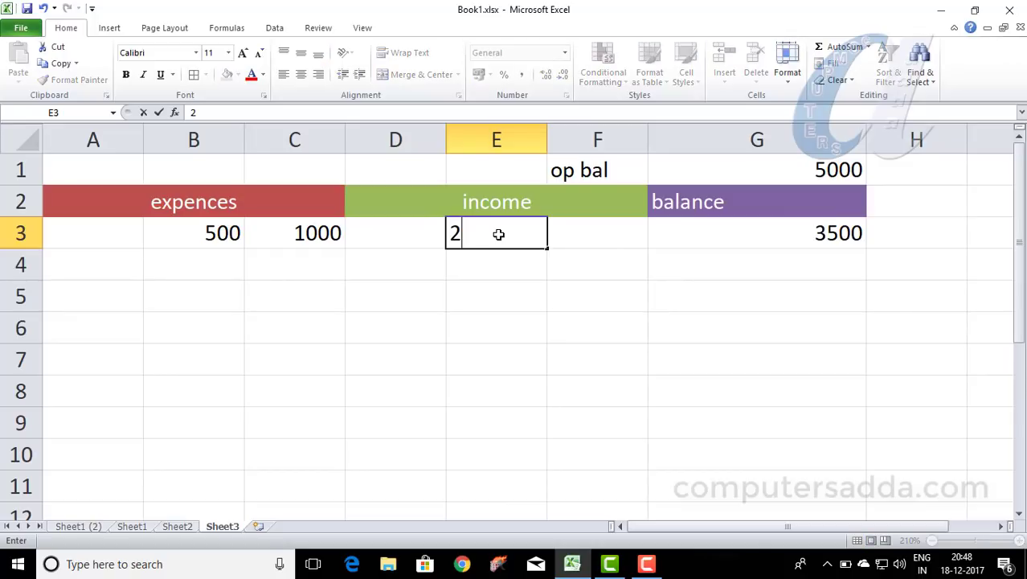
text(000)
key(Return)
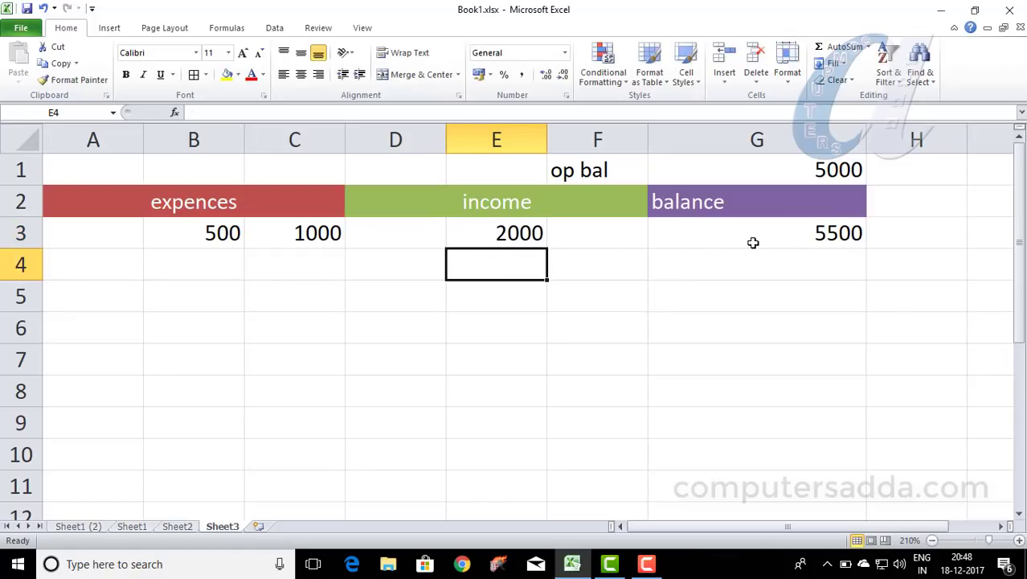
click(771, 265)
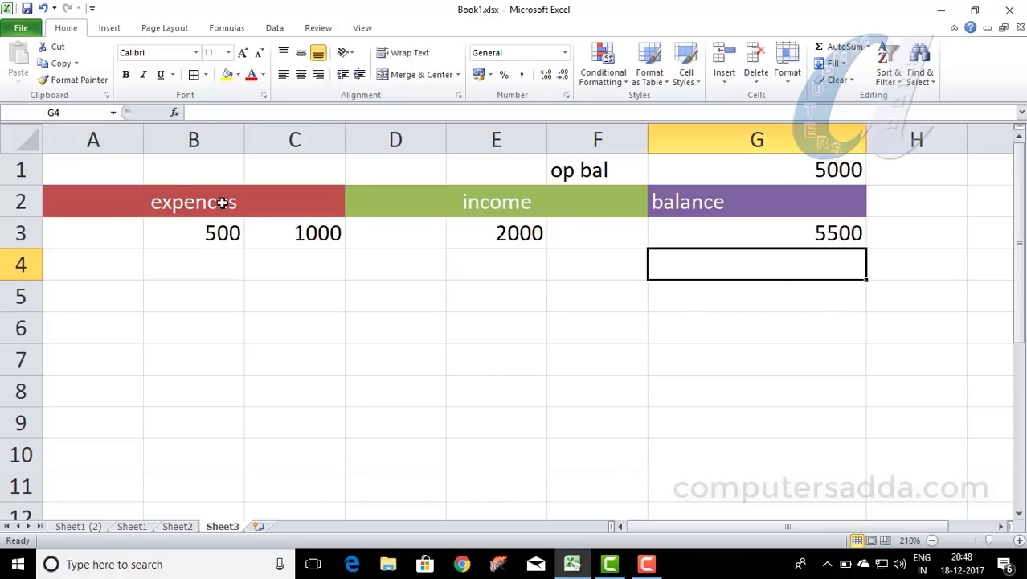
Step: Apply All Borders to the ledger range A1:G5
drag(95, 167, 724, 298)
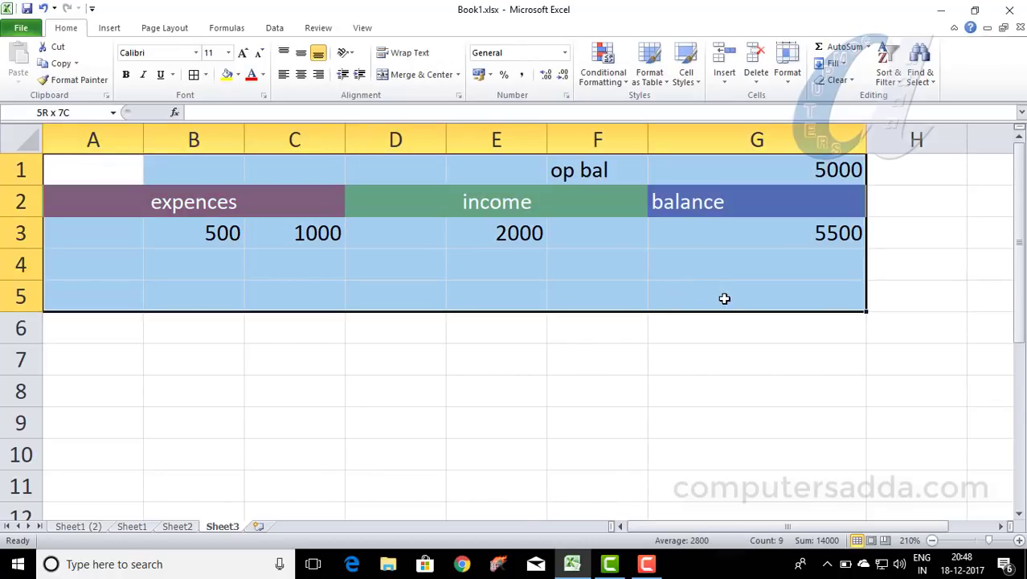
click(193, 74)
click(523, 259)
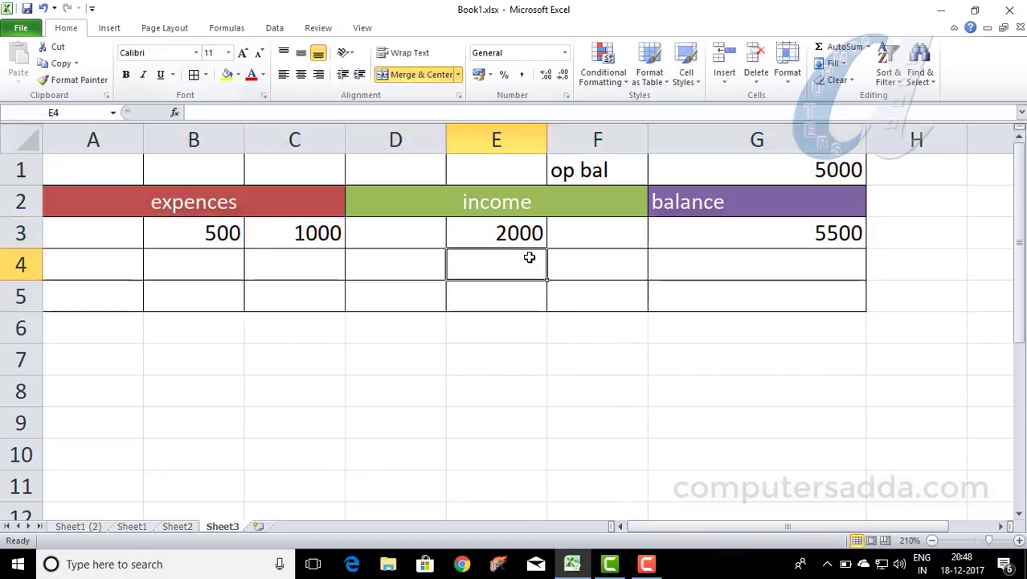
click(838, 266)
Step: Enter =SUM(D4:F4)-SUM(A4:C4)+G3 in G4 to carry the running balance forward
text(=)
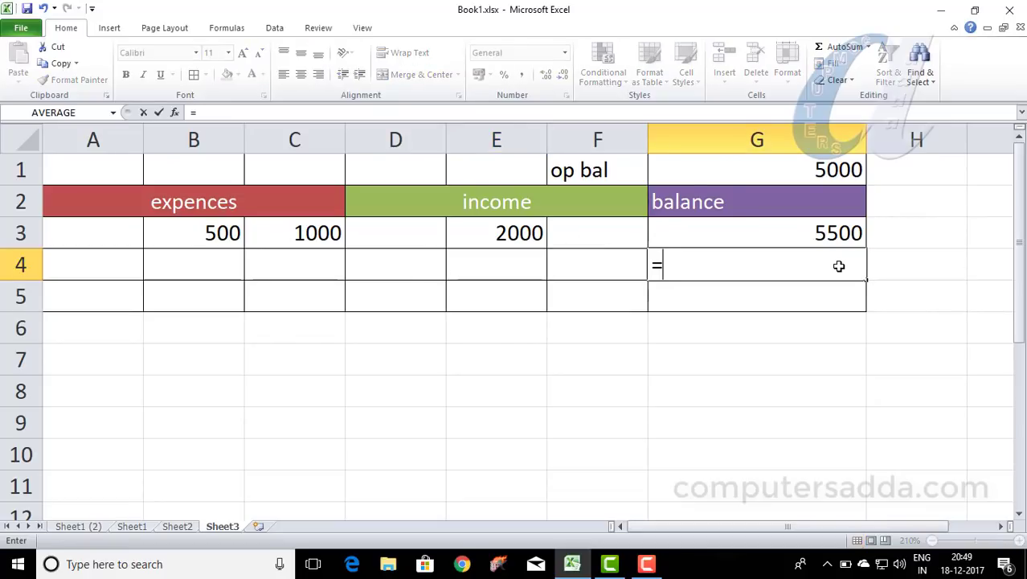
text(sum)
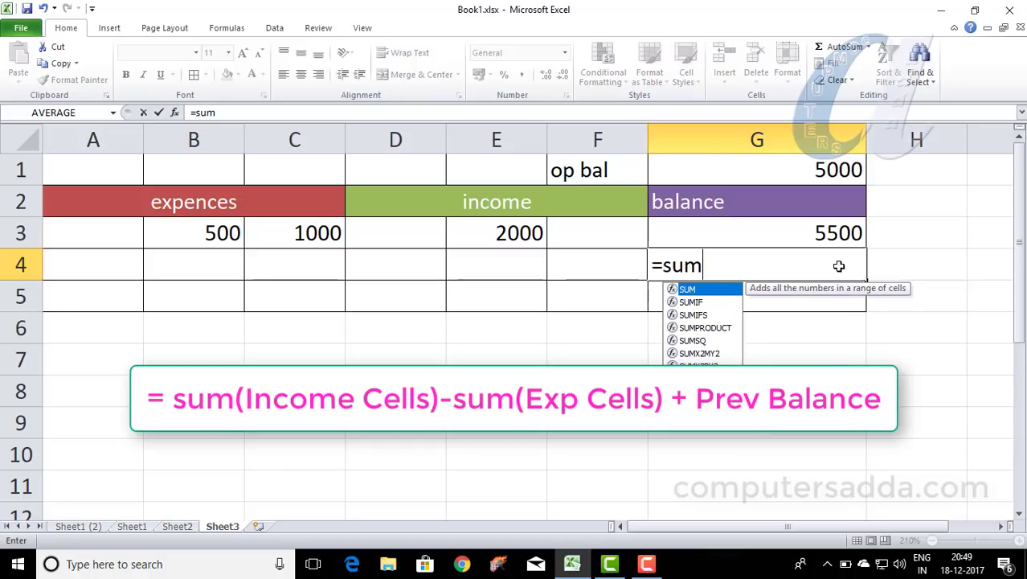
text(()
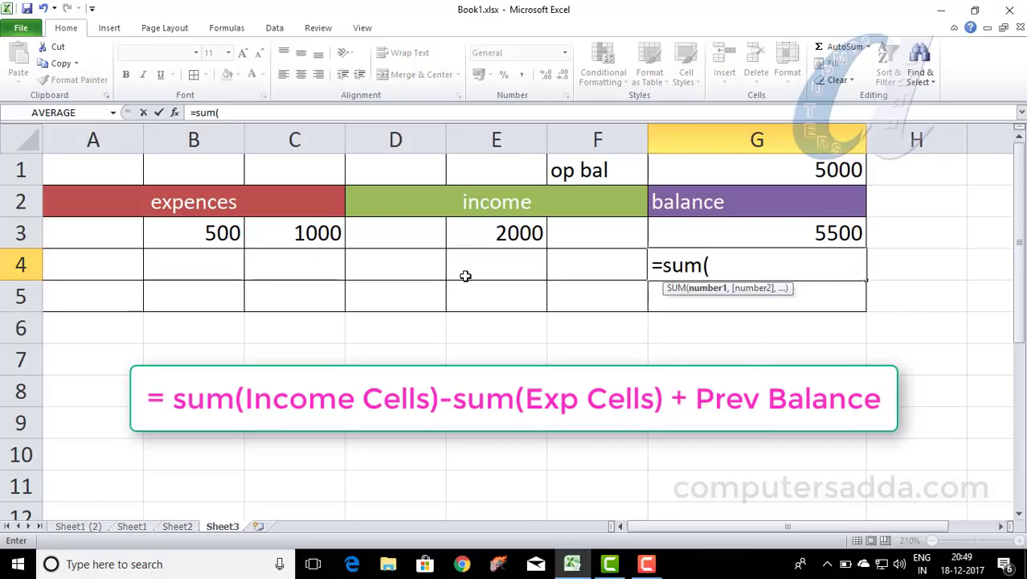
drag(396, 265, 598, 269)
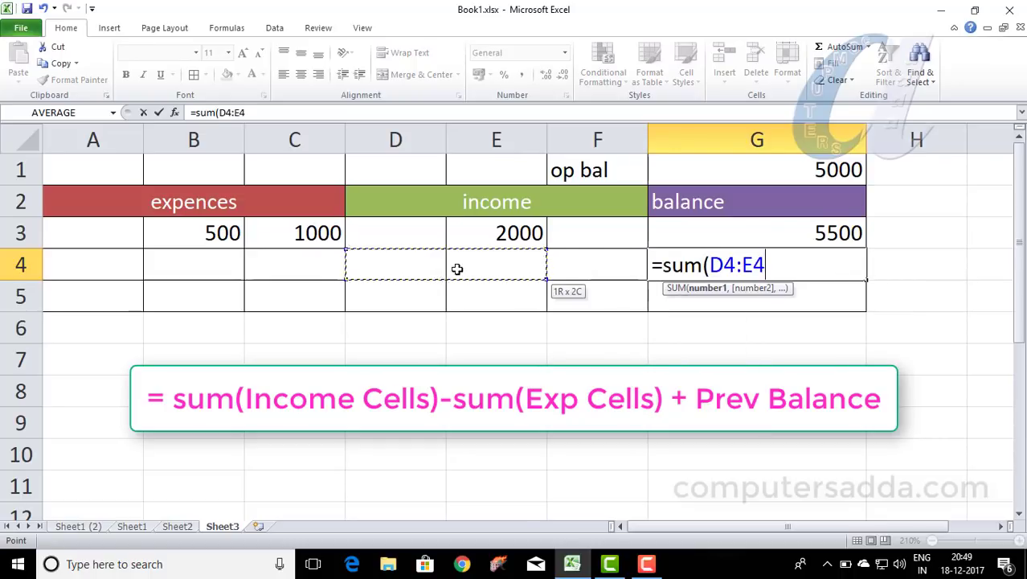
text()-)
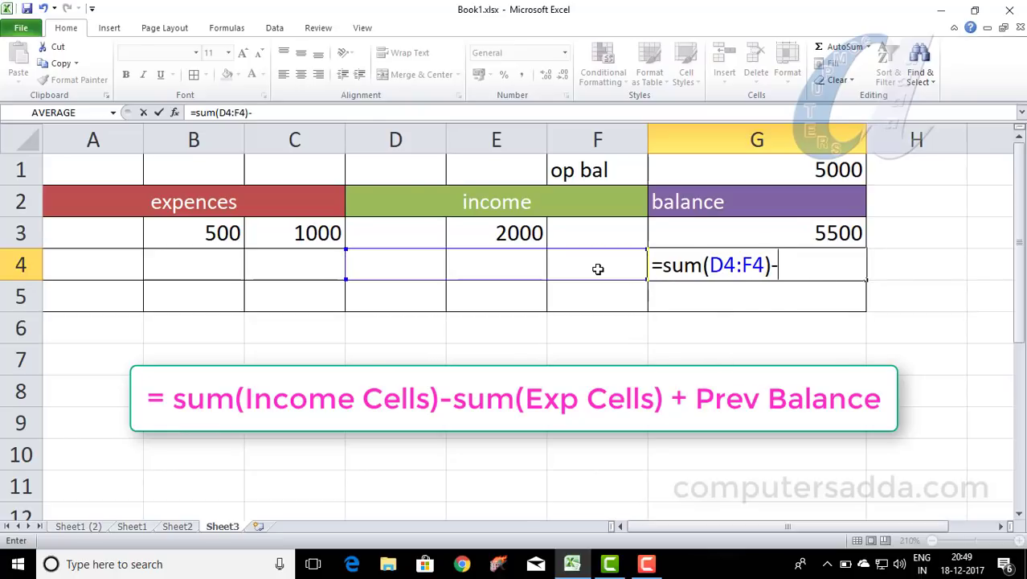
text(sum()
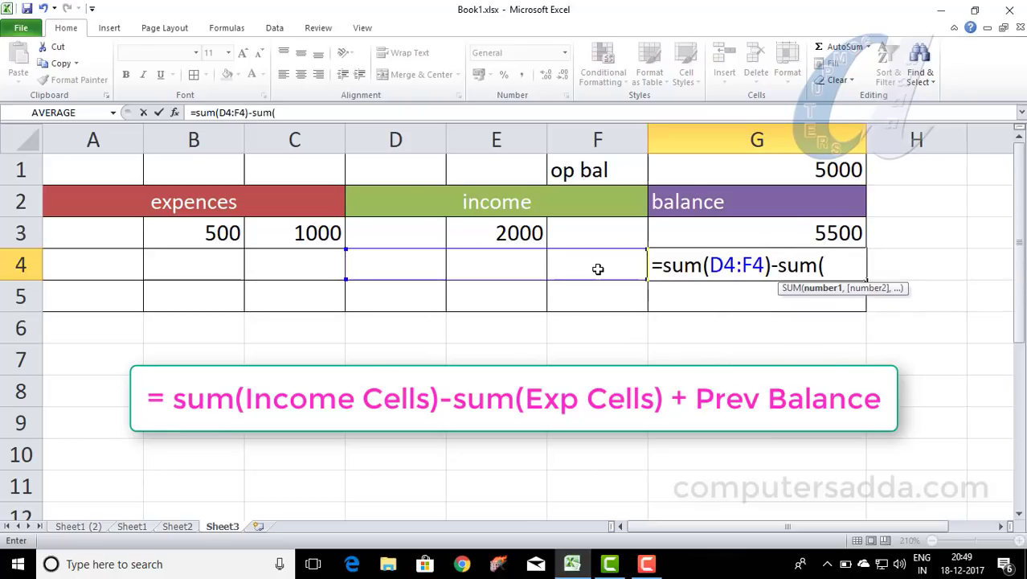
drag(76, 262, 309, 265)
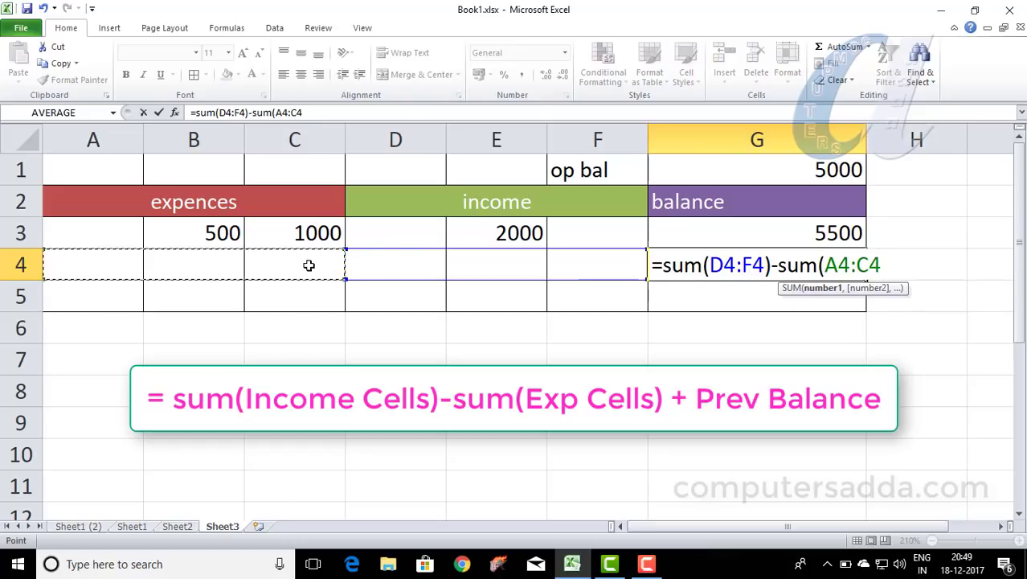
text()+)
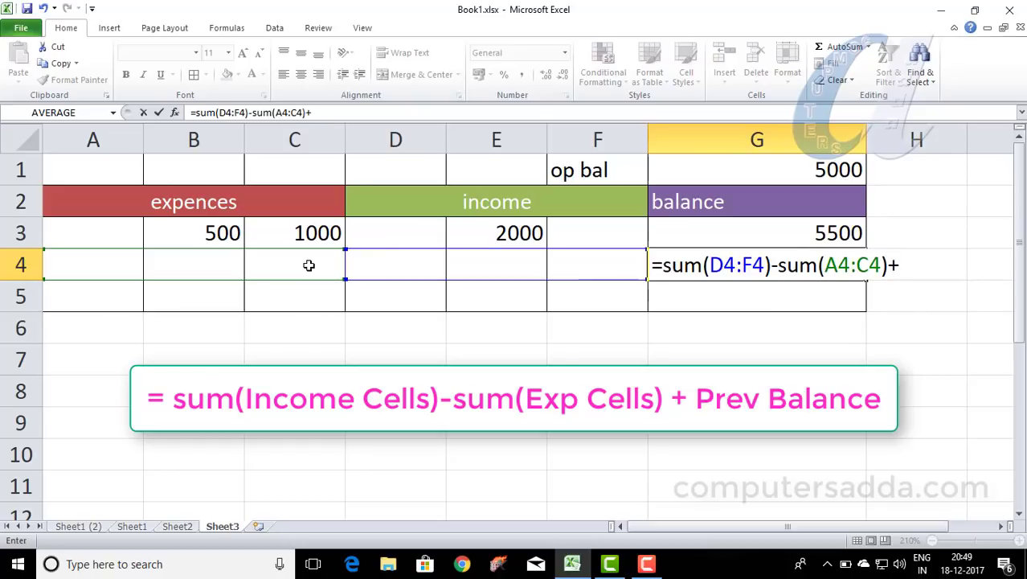
click(830, 234)
key(Return)
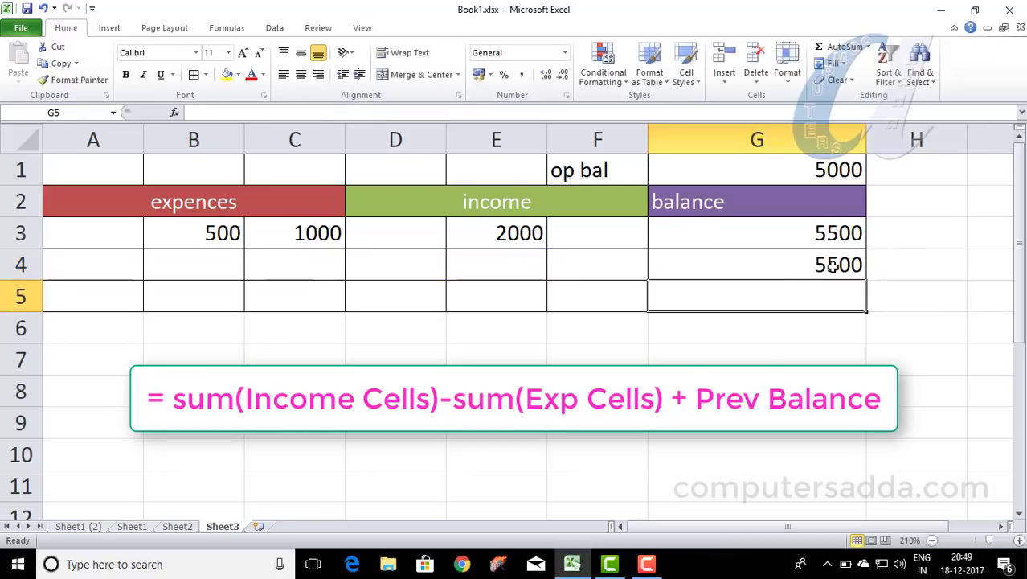
click(832, 265)
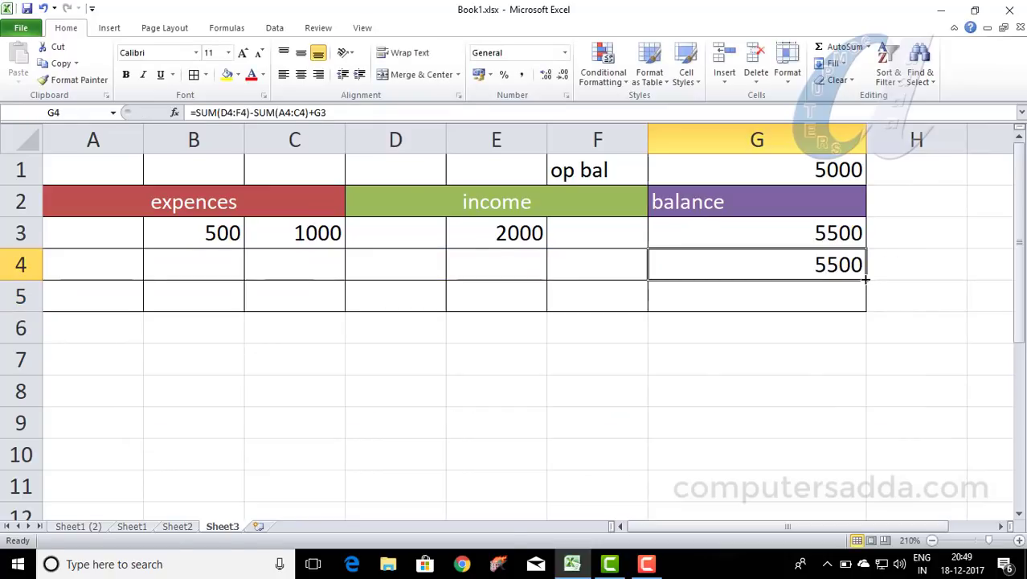
Step: Fill G4's balance formula down to G9 and apply All Borders to A1:G9
drag(866, 279, 860, 434)
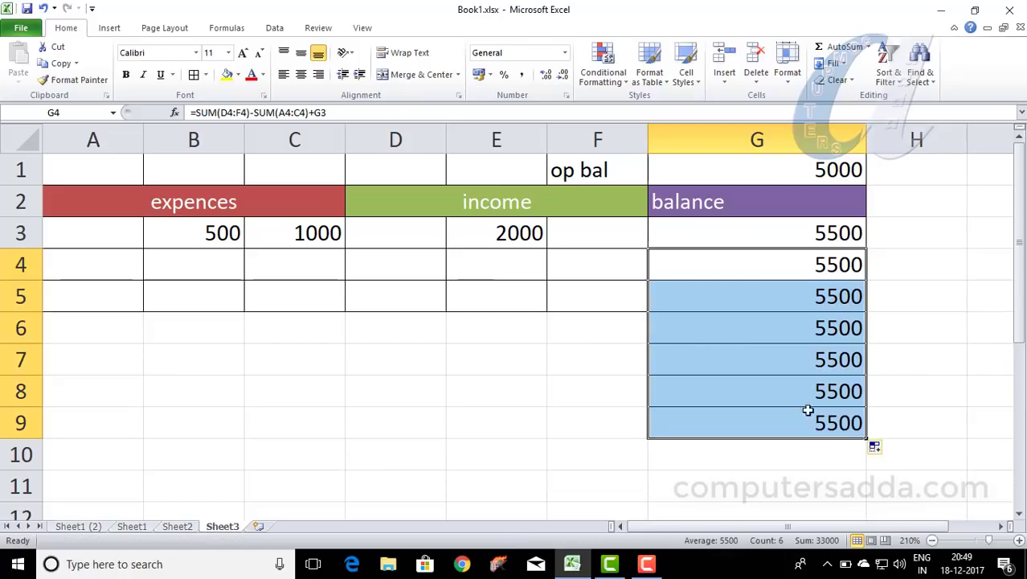
mouse_move(57, 172)
mouse_down()
mouse_move(459, 282)
mouse_move(836, 425)
mouse_up()
click(193, 75)
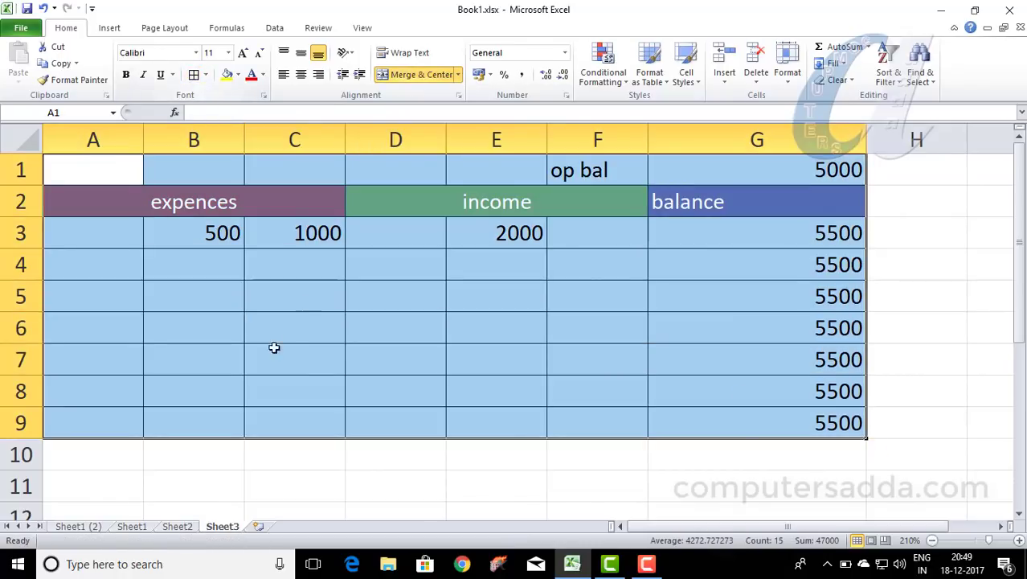
click(271, 355)
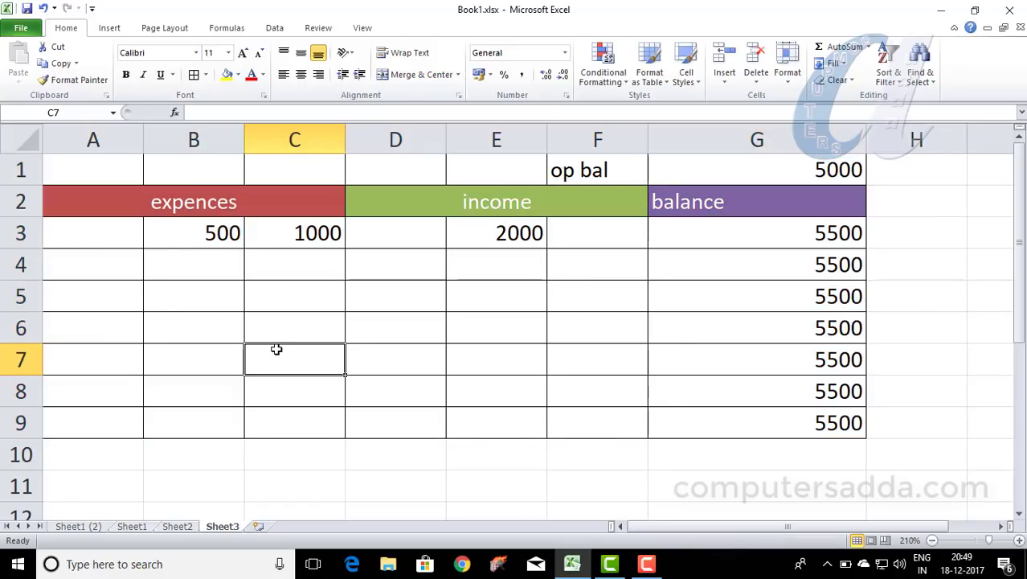
Step: Enter a 1500 expense in C7 and 4000 income in both E7 and F7
text(1500)
key(Return)
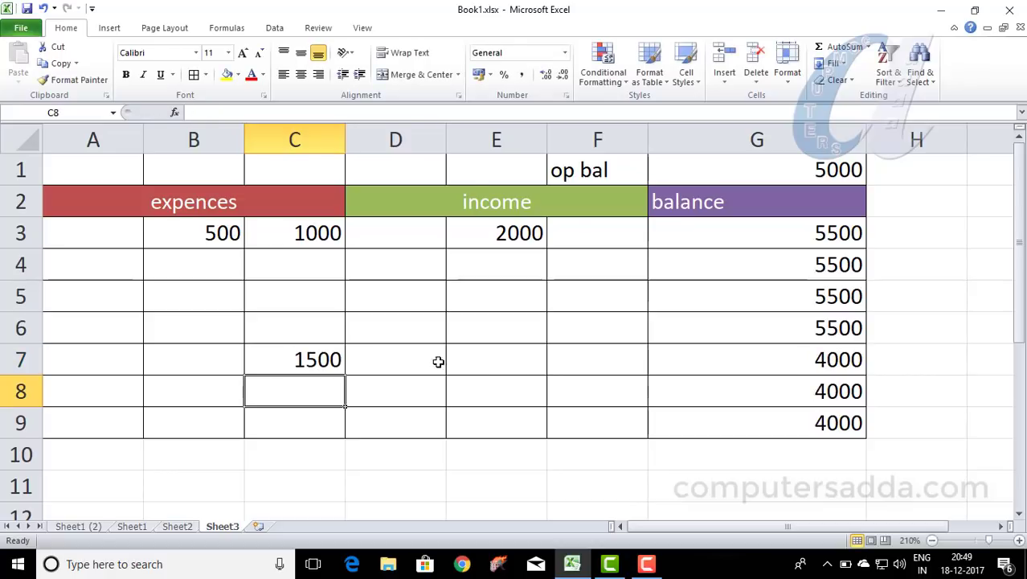
click(479, 355)
text(40)
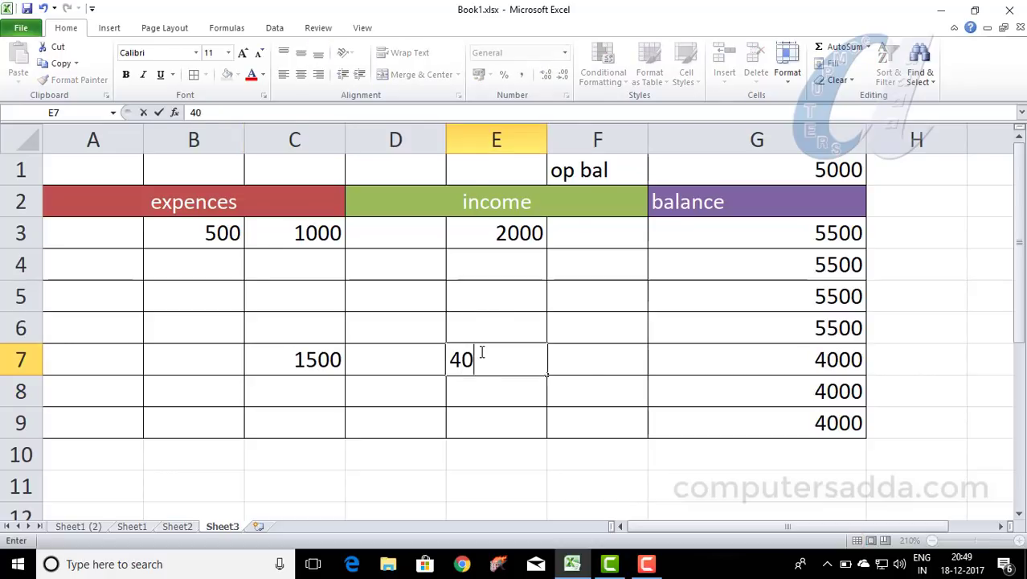
text(00)
click(620, 355)
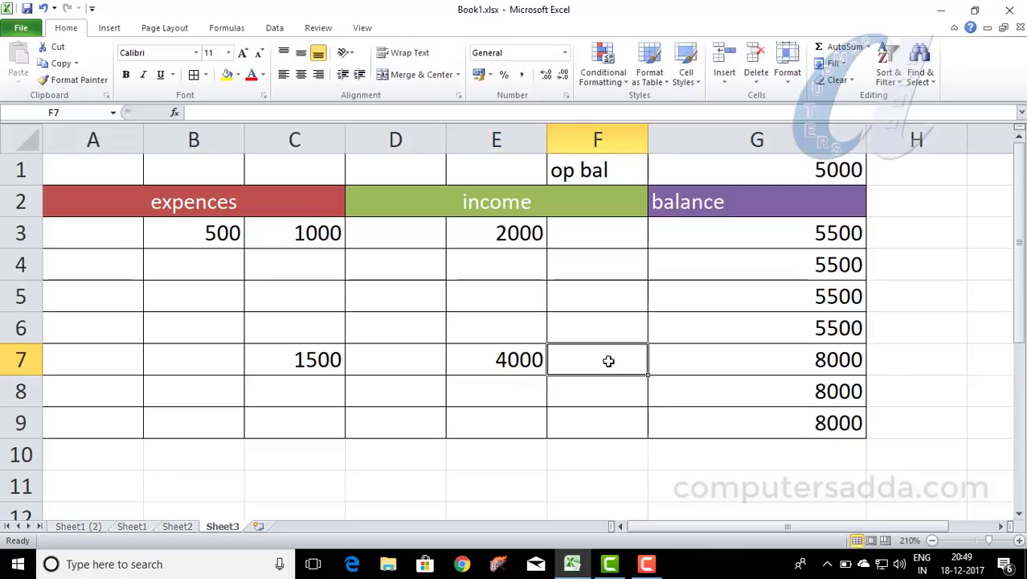
text(4000)
click(596, 385)
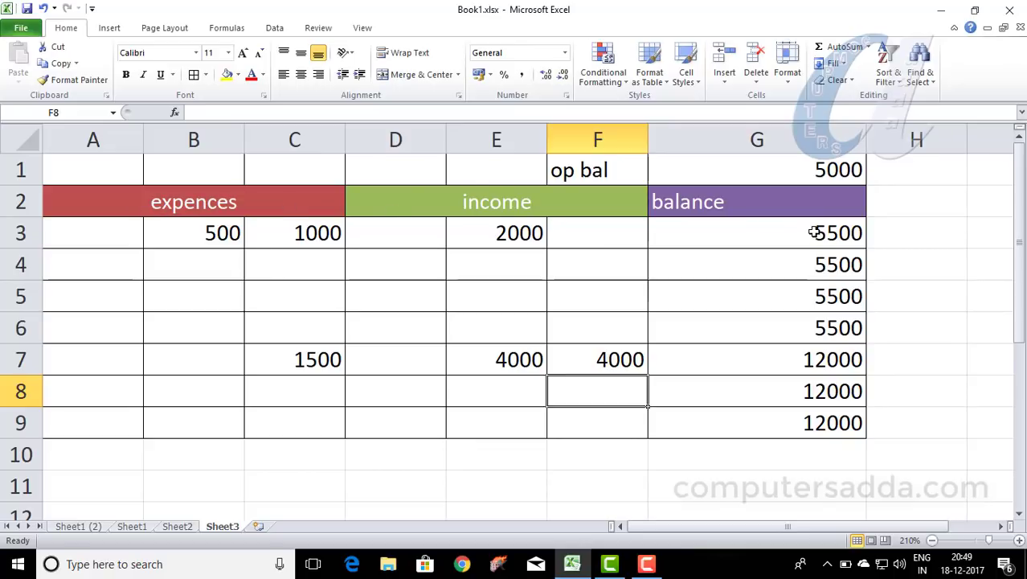
Step: Go to Sheet2's Daily/Monthly Report and select its expense and income figures
click(170, 527)
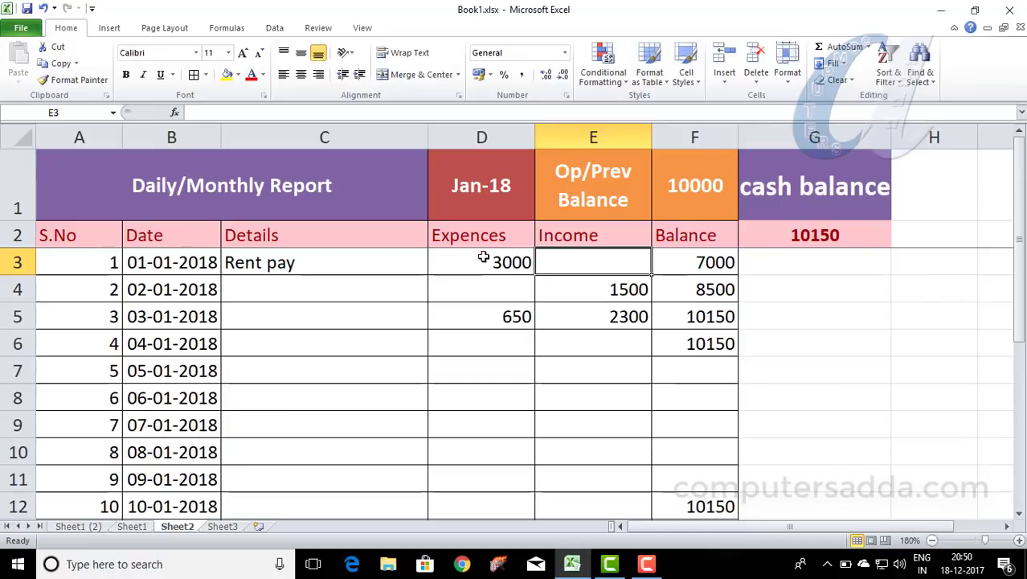
drag(480, 262, 475, 398)
drag(601, 290, 563, 398)
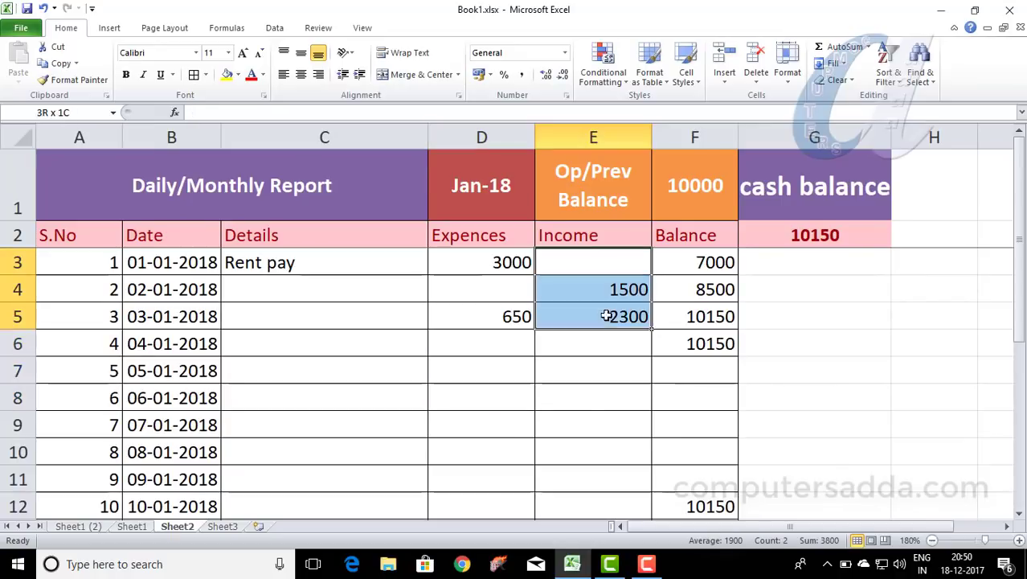